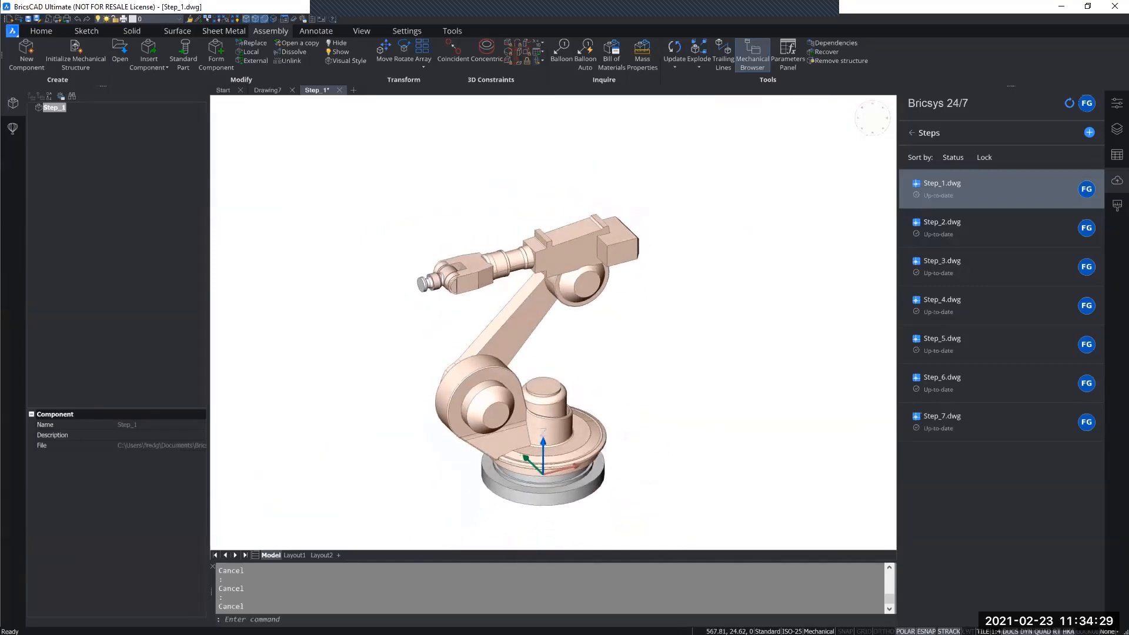
Simplify the geometry and topology of the entire robot model with DMSIMPLIFY.
{"action": "type", "text": "dmsimpl"}
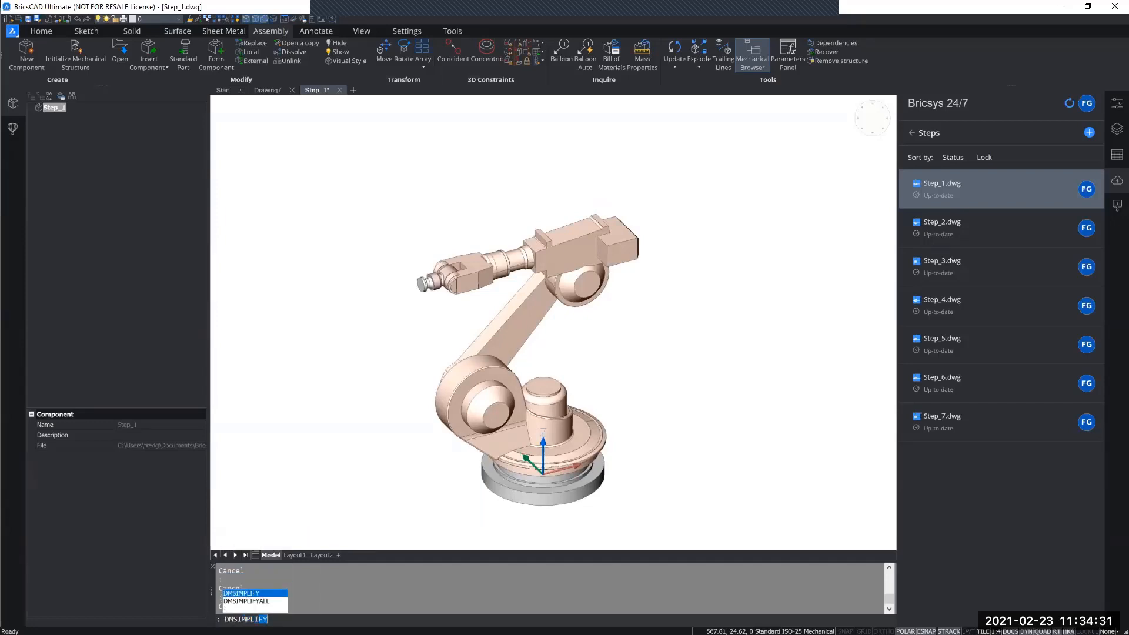
{"action": "key", "text": "Return"}
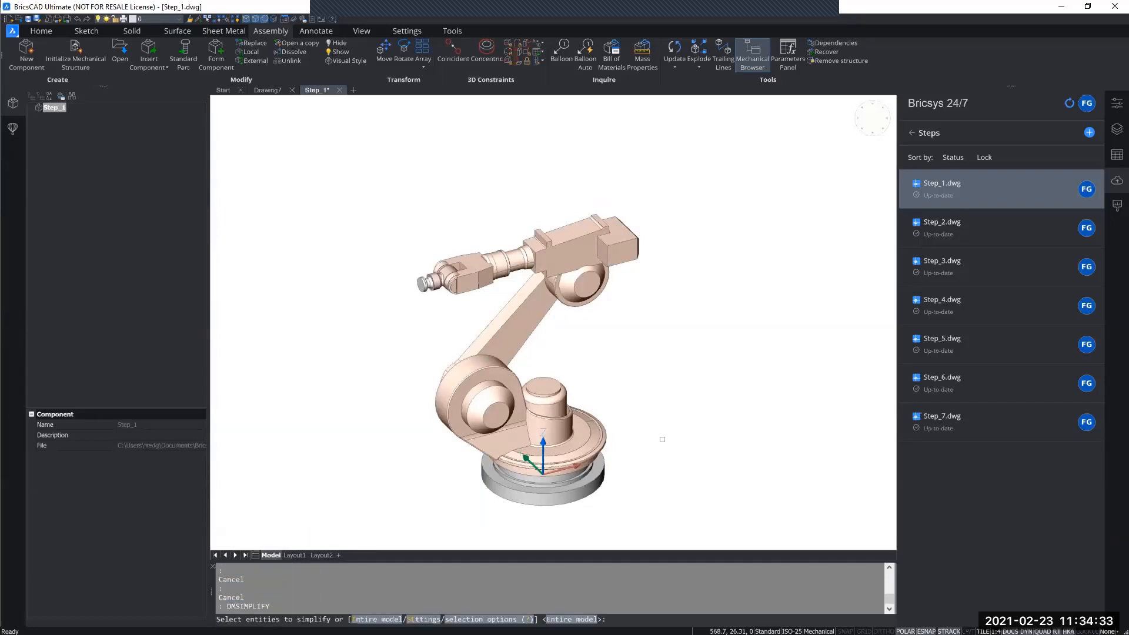
{"action": "key", "text": "Return"}
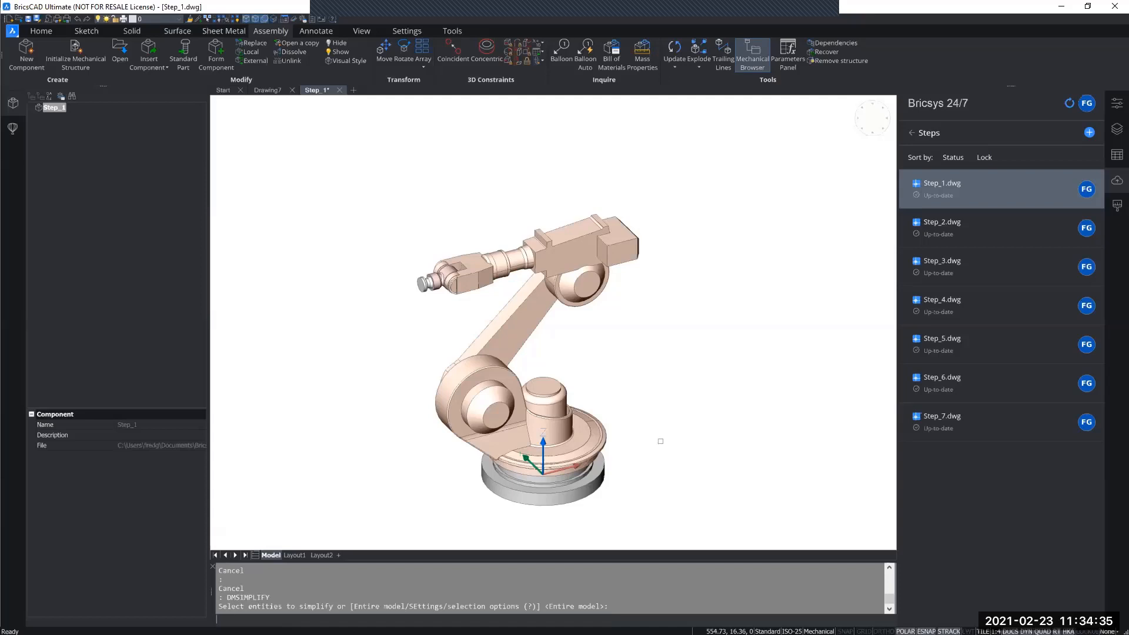
Inspect the elbow joint between the link arm and the upper arm, and the whole robot, from several angles.
{"action": "scroll", "coordinate": [568, 287], "scroll_direction": "up", "scroll_amount": 8}
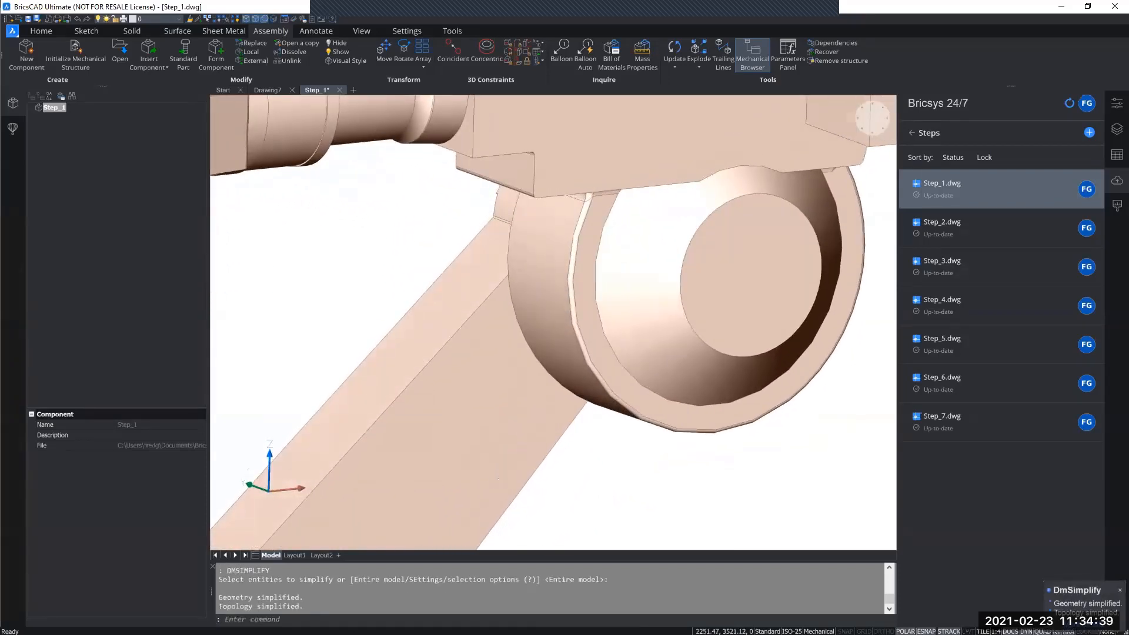
{"action": "middle_click_drag", "start_coordinate": [538, 289], "coordinate": [540, 231], "text": "shift"}
{"action": "middle_click_drag", "start_coordinate": [557, 343], "coordinate": [541, 234], "text": "shift"}
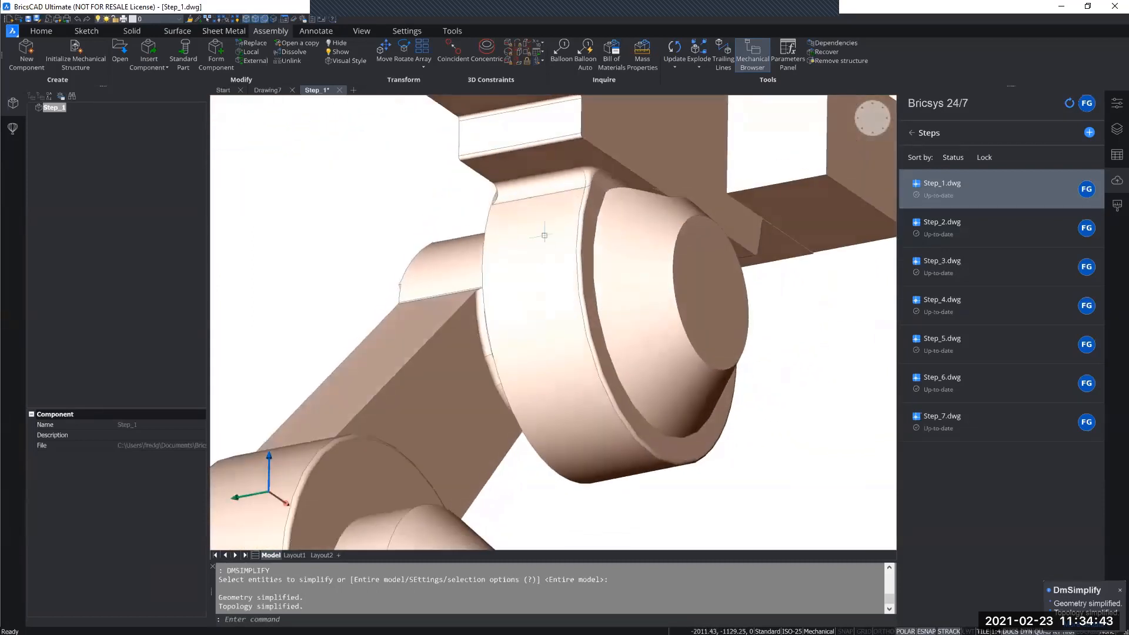
{"action": "middle_click_drag", "start_coordinate": [576, 390], "coordinate": [555, 244], "text": "shift"}
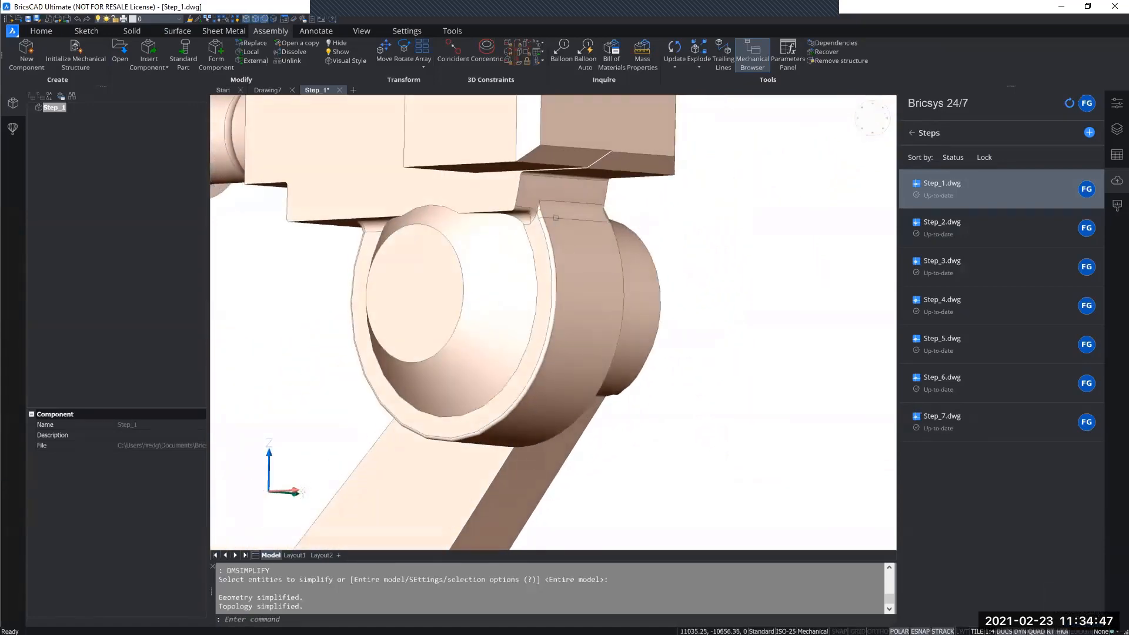
{"action": "scroll", "coordinate": [558, 448], "scroll_direction": "down", "scroll_amount": 10}
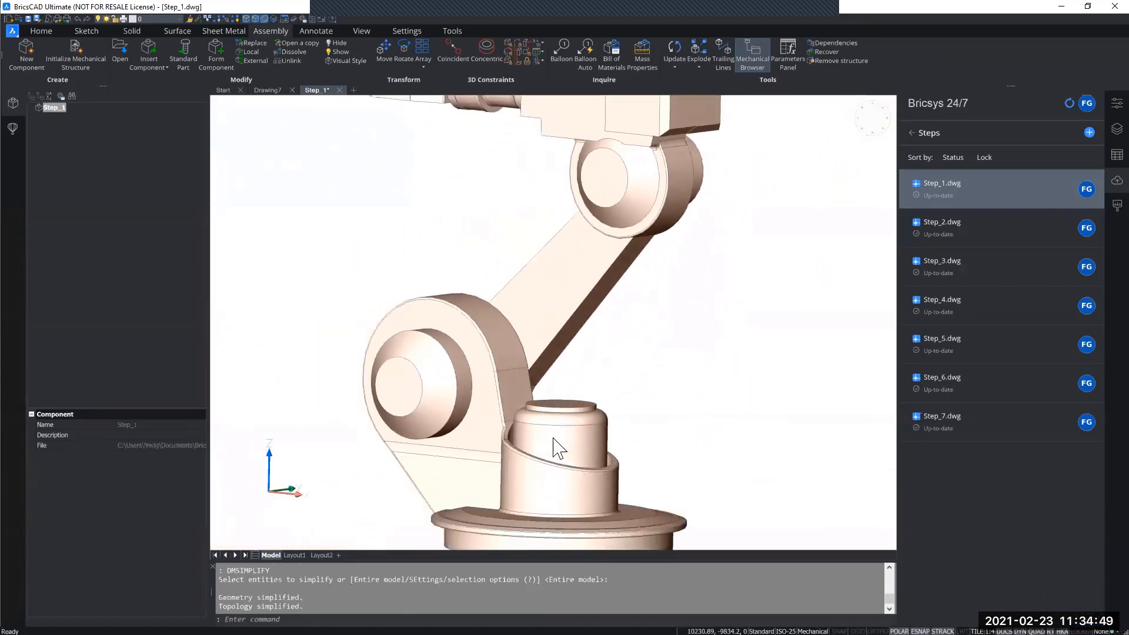
{"action": "scroll", "coordinate": [558, 448], "scroll_direction": "down", "scroll_amount": 5}
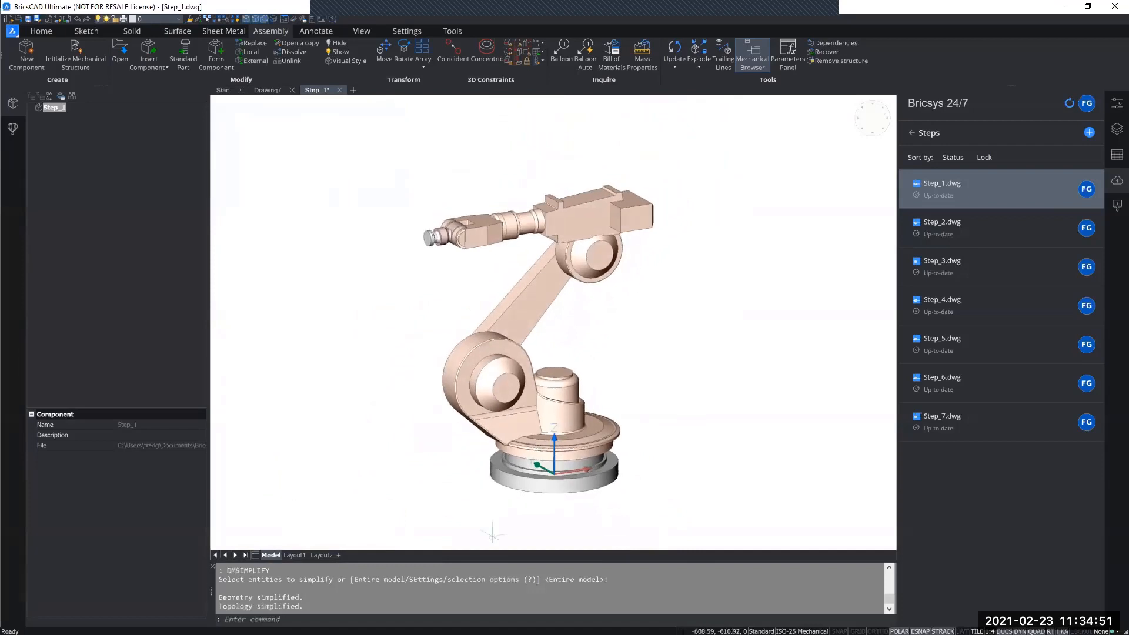
{"action": "scroll", "coordinate": [684, 317], "scroll_direction": "down", "scroll_amount": 2}
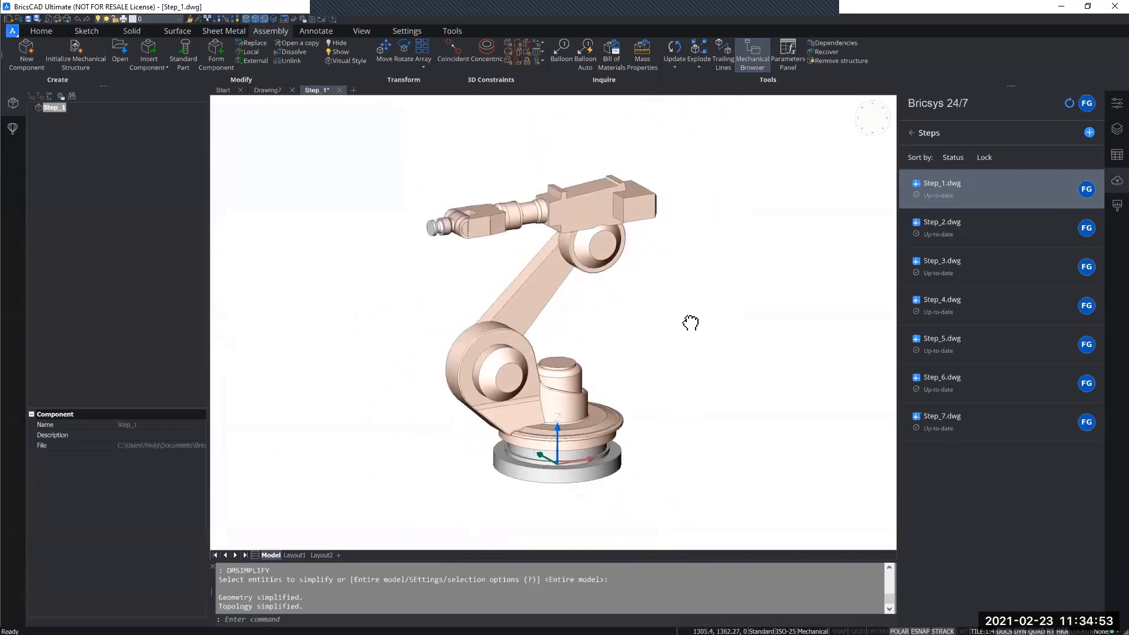
{"action": "middle_click_drag", "start_coordinate": [685, 317], "coordinate": [660, 306], "text": "shift"}
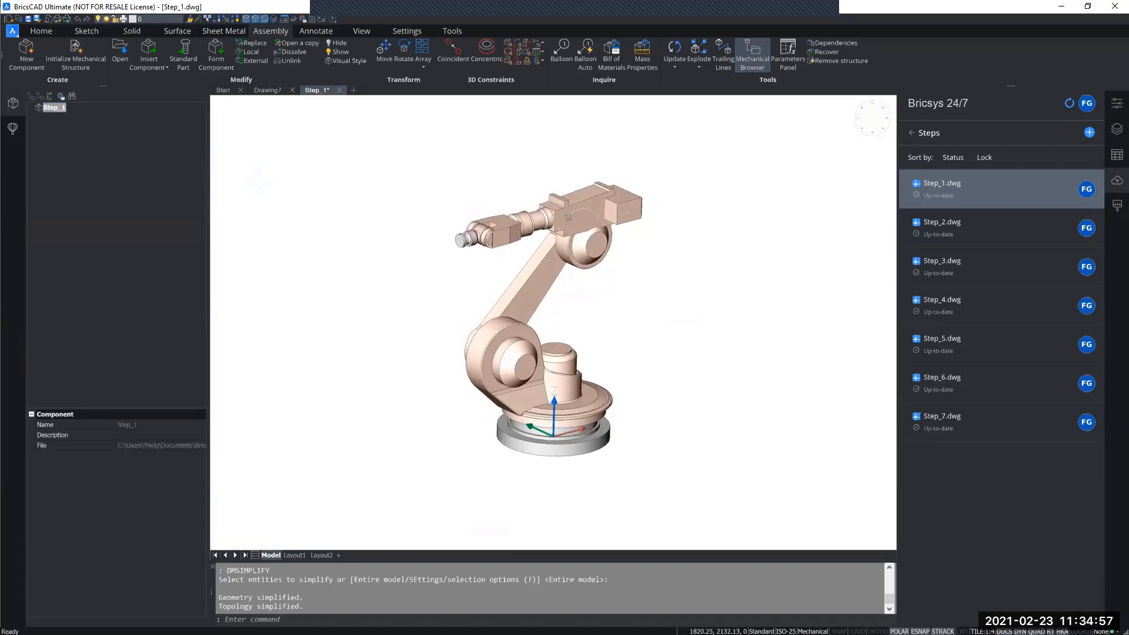
{"action": "mouse_move", "coordinate": [565, 217]}
{"action": "key", "text": "Tab"}
{"action": "key", "text": "Tab"}
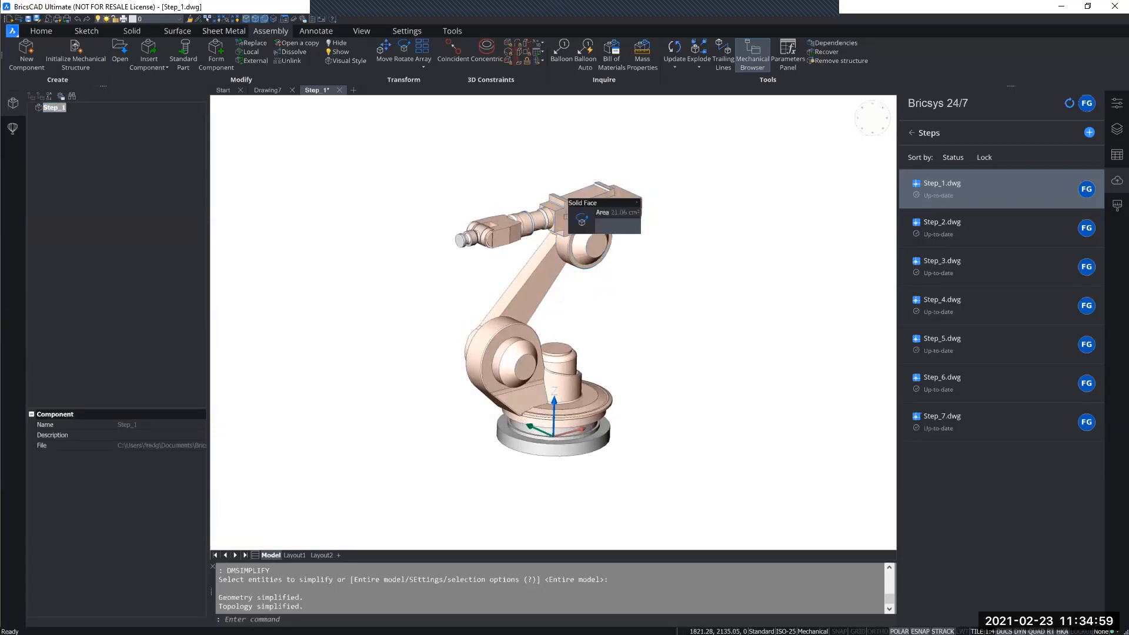
{"action": "key", "text": "Escape"}
{"action": "key", "text": "Escape"}
{"action": "key", "text": "Escape"}
Move the small grey end flange forward along the arm axis, well clear of the wrist.
{"action": "middle_click_drag", "start_coordinate": [645, 283], "coordinate": [673, 347]}
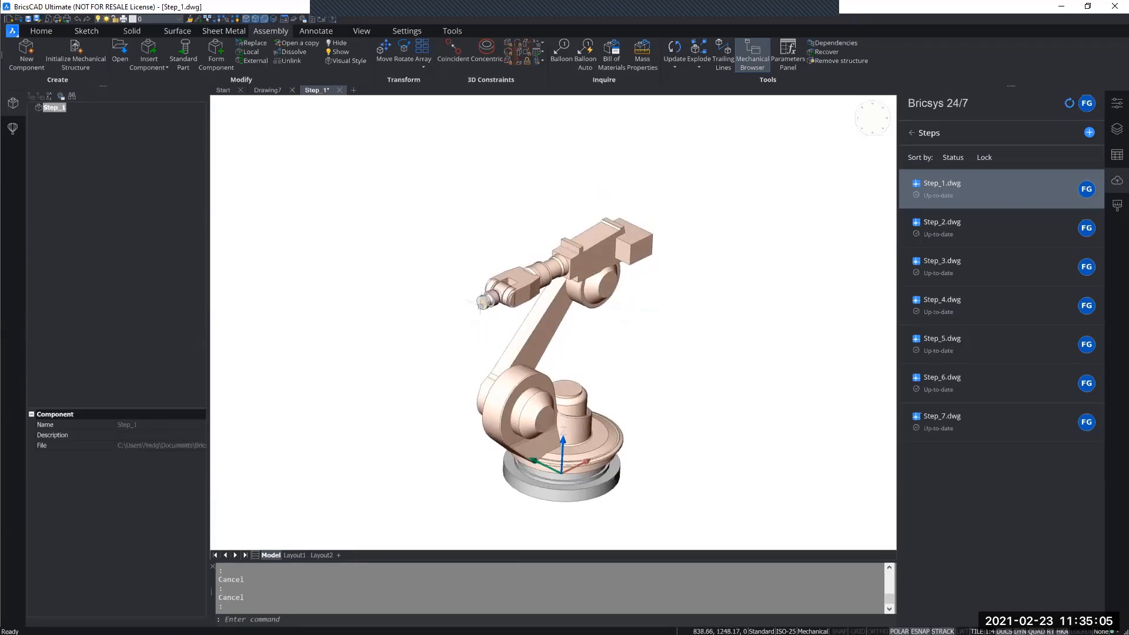
{"action": "mouse_move", "coordinate": [481, 301]}
{"action": "scroll", "coordinate": [480, 301], "scroll_direction": "up", "scroll_amount": 3}
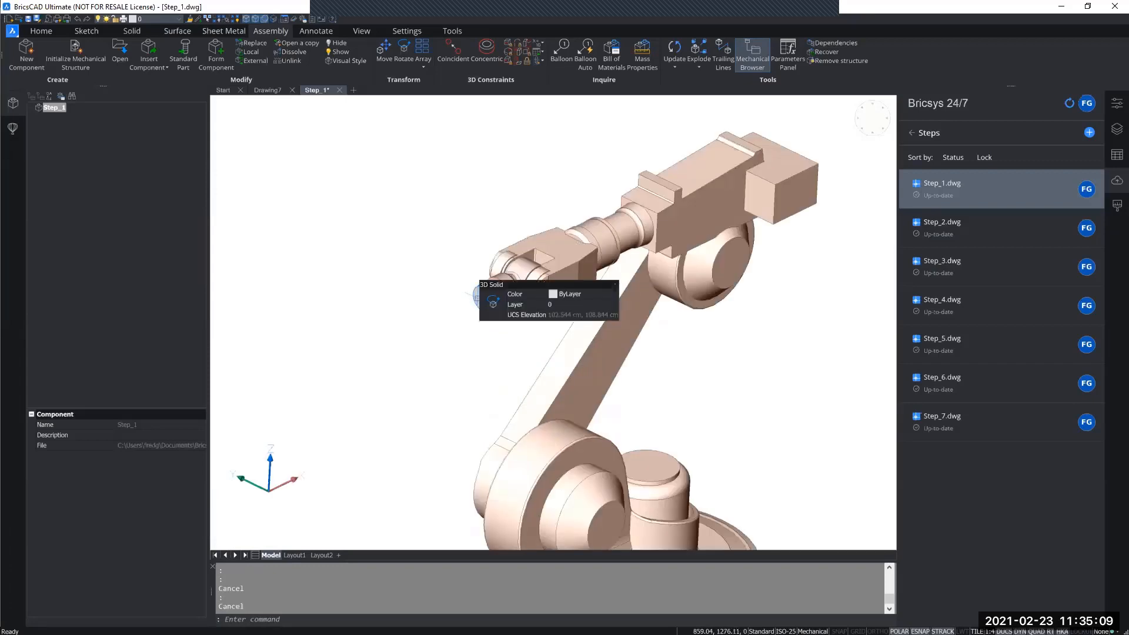
{"action": "left_click", "coordinate": [480, 299]}
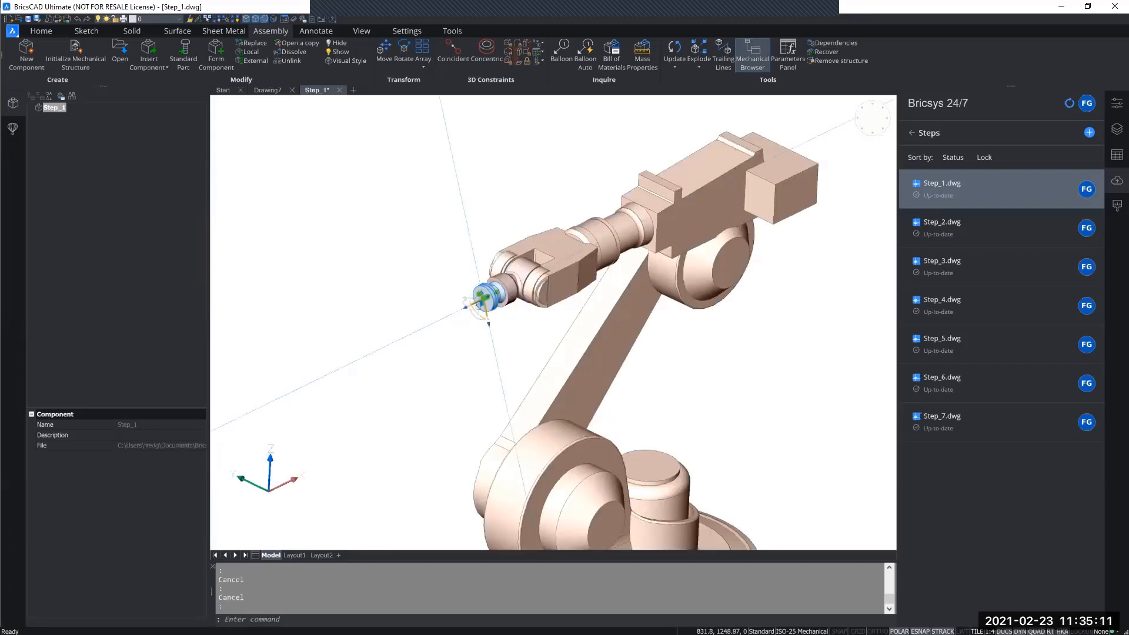
{"action": "left_click_drag", "start_coordinate": [475, 301], "coordinate": [288, 393]}
{"action": "key", "text": "Escape"}
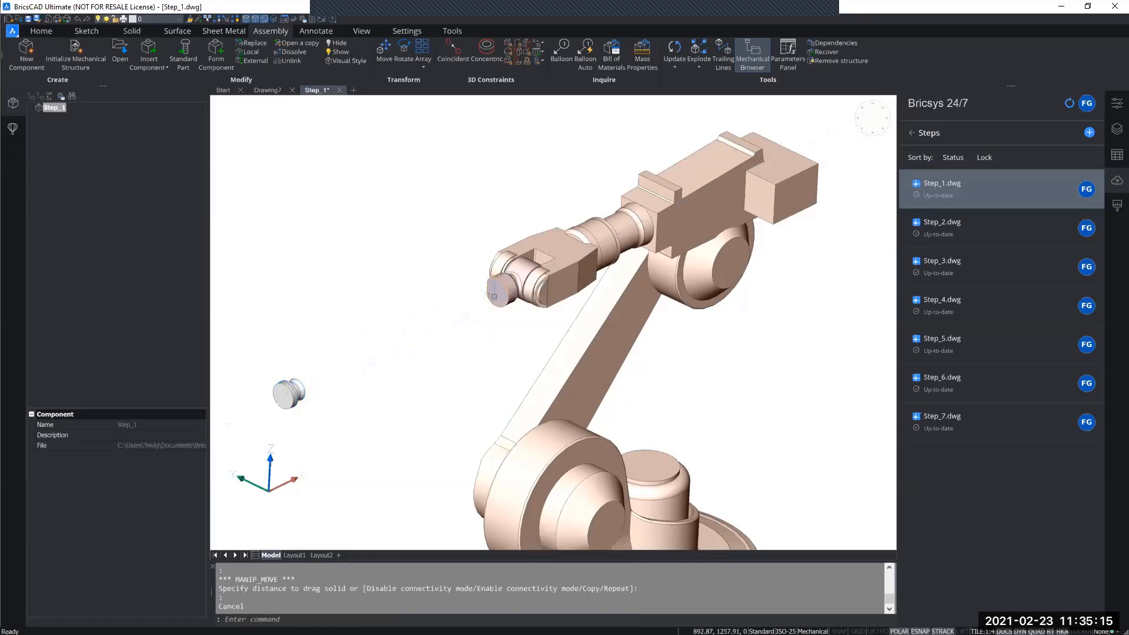
Move the wrist joint solid out of the fork, placing it between the fork and the detached end flange.
{"action": "left_click", "coordinate": [494, 301]}
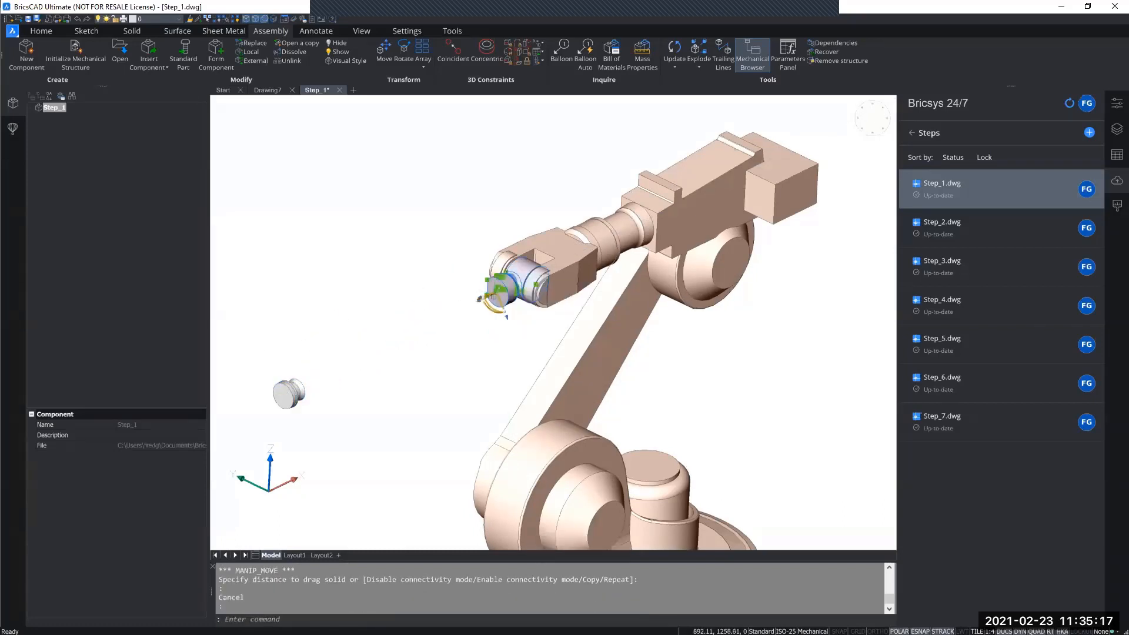
{"action": "left_click", "coordinate": [486, 294]}
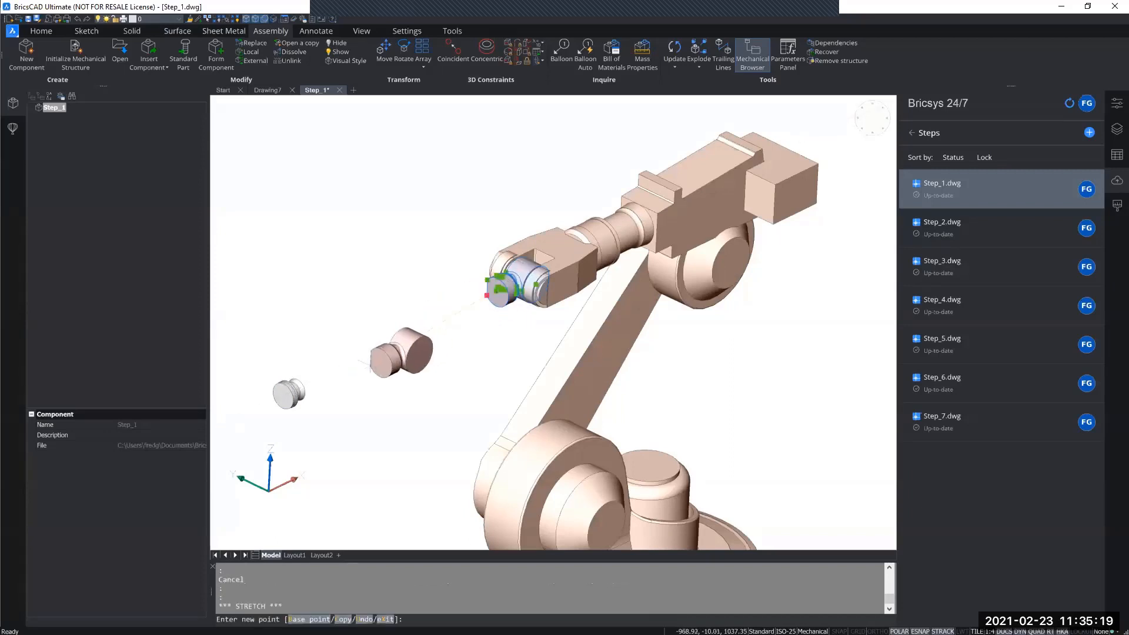
{"action": "left_click", "coordinate": [354, 356]}
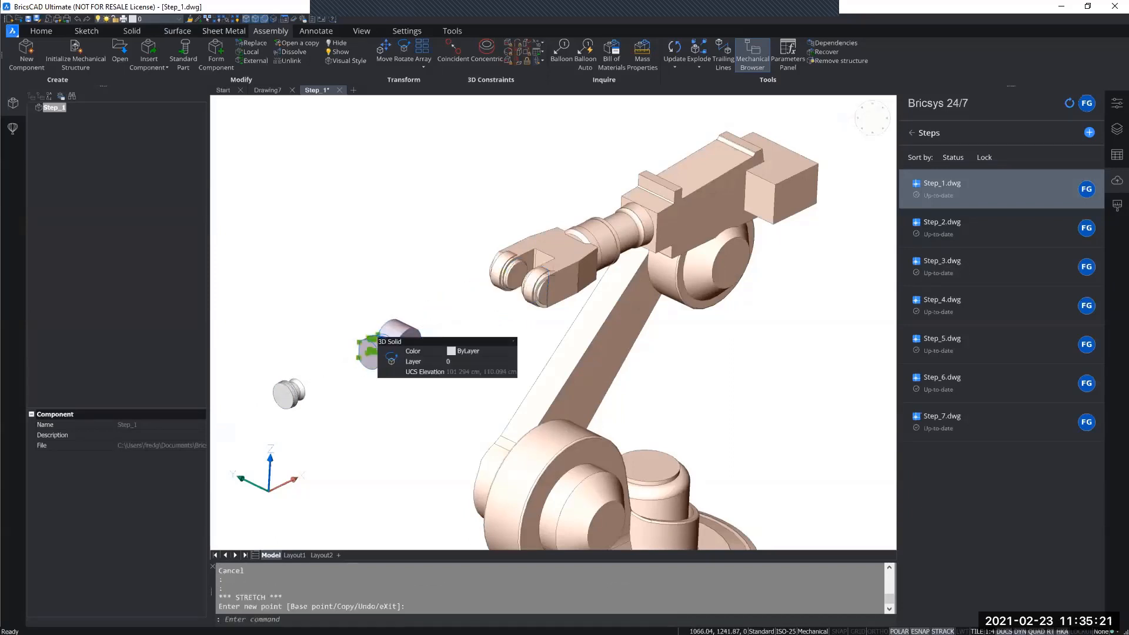
{"action": "key", "text": "Escape"}
Move the fork-shaped forearm solid forward along its axis, away from the upper arm.
{"action": "left_click", "coordinate": [554, 266]}
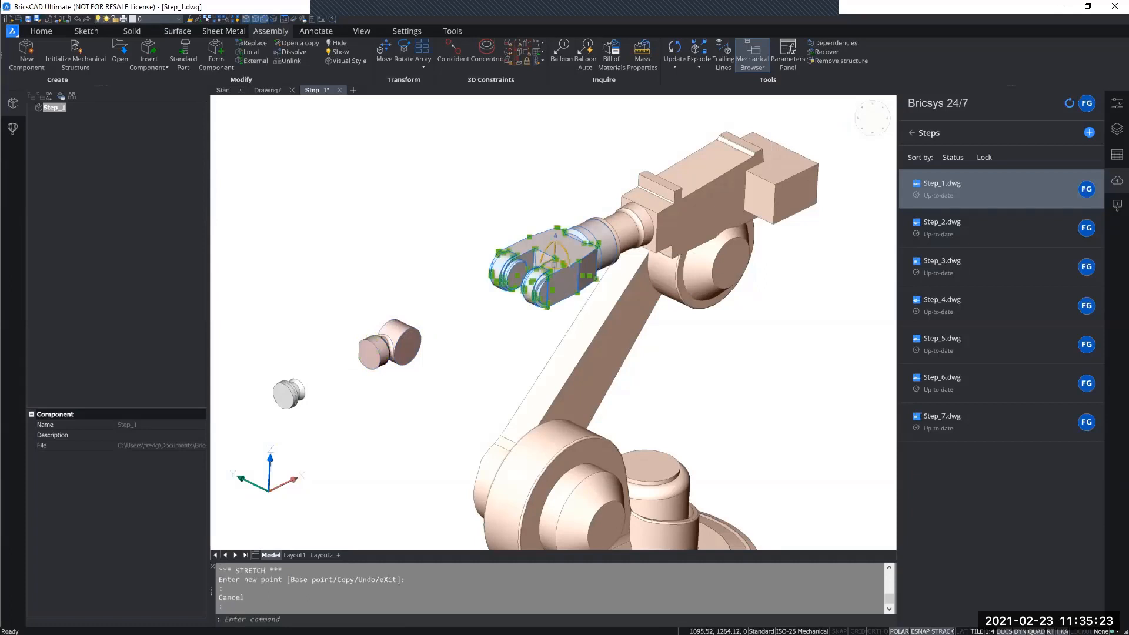
{"action": "left_click", "coordinate": [546, 263]}
{"action": "left_click", "coordinate": [468, 301]}
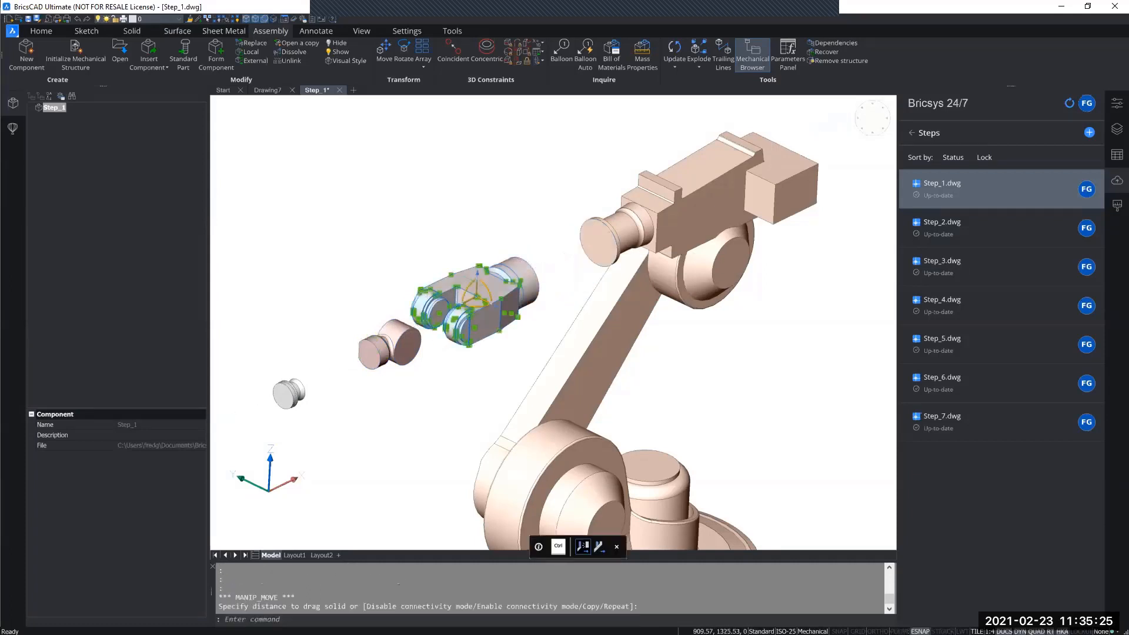
{"action": "key", "text": "Escape"}
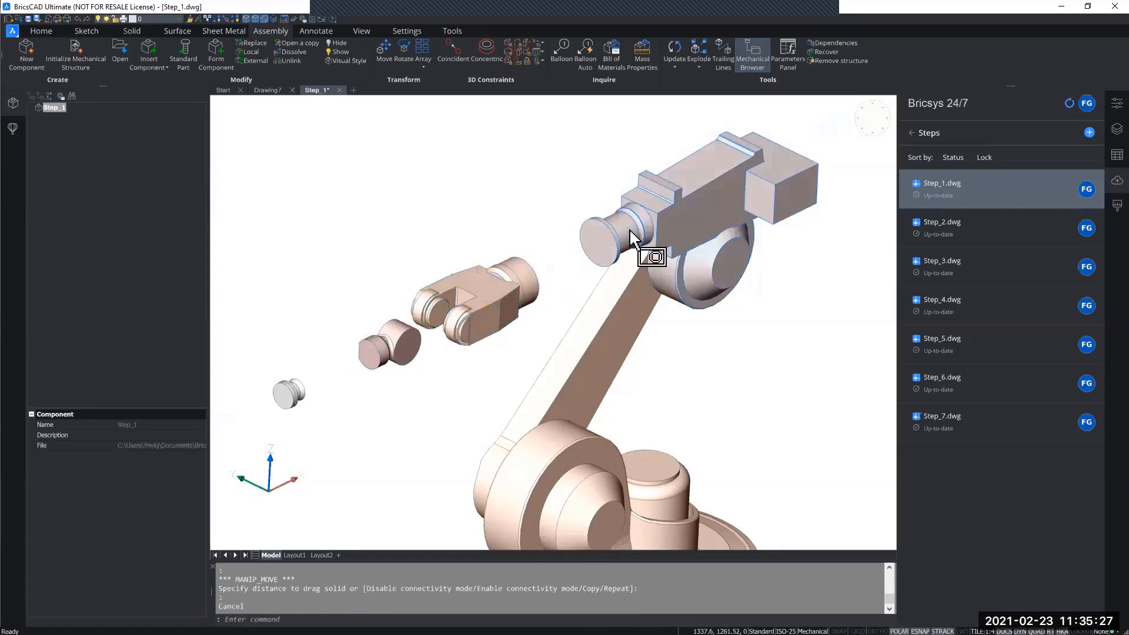
Move the upper arm housing sideways along the elbow axis, off the link arm.
{"action": "left_click", "coordinate": [626, 230]}
{"action": "left_click", "coordinate": [616, 227]}
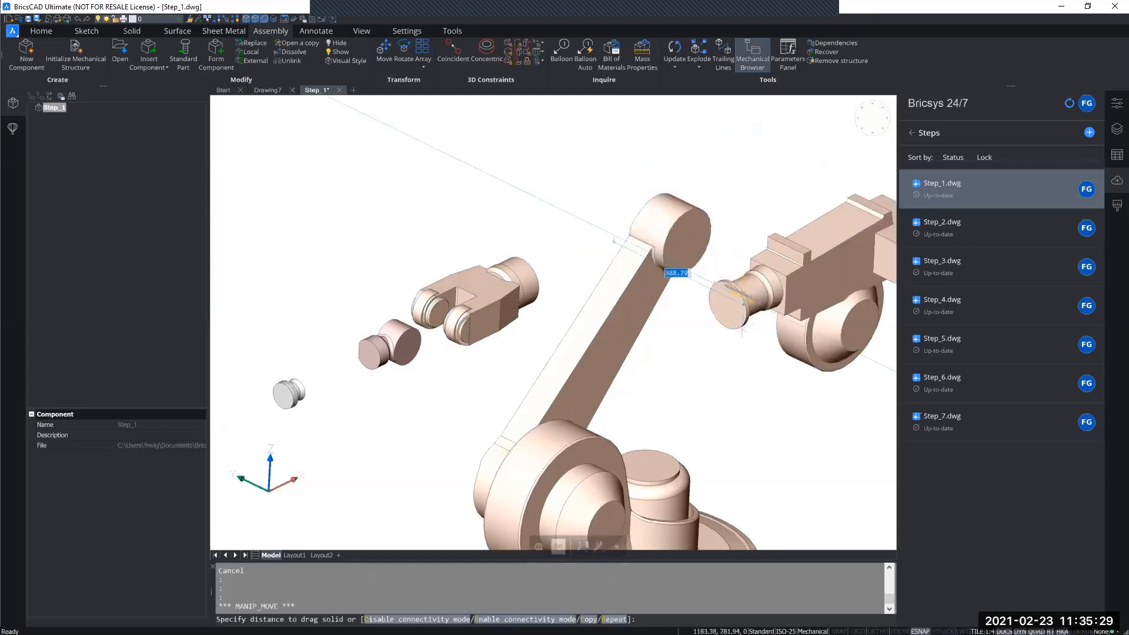
{"action": "key", "text": "Escape"}
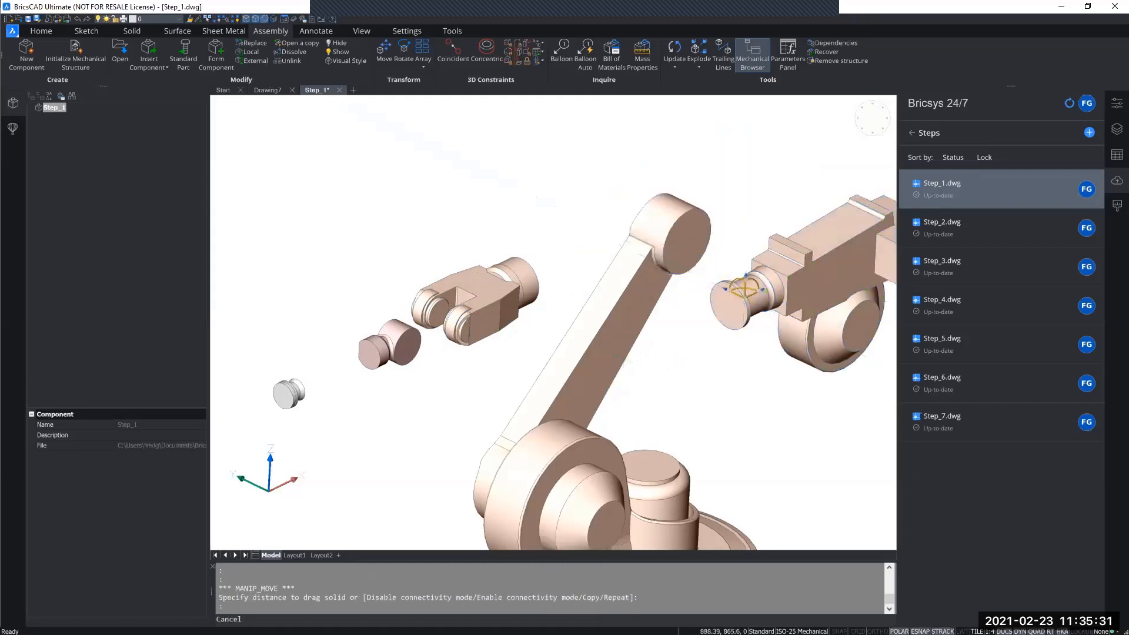
Move the link arm sideways along the joint axis, away from the shoulder on the rotating base.
{"action": "left_click", "coordinate": [602, 353]}
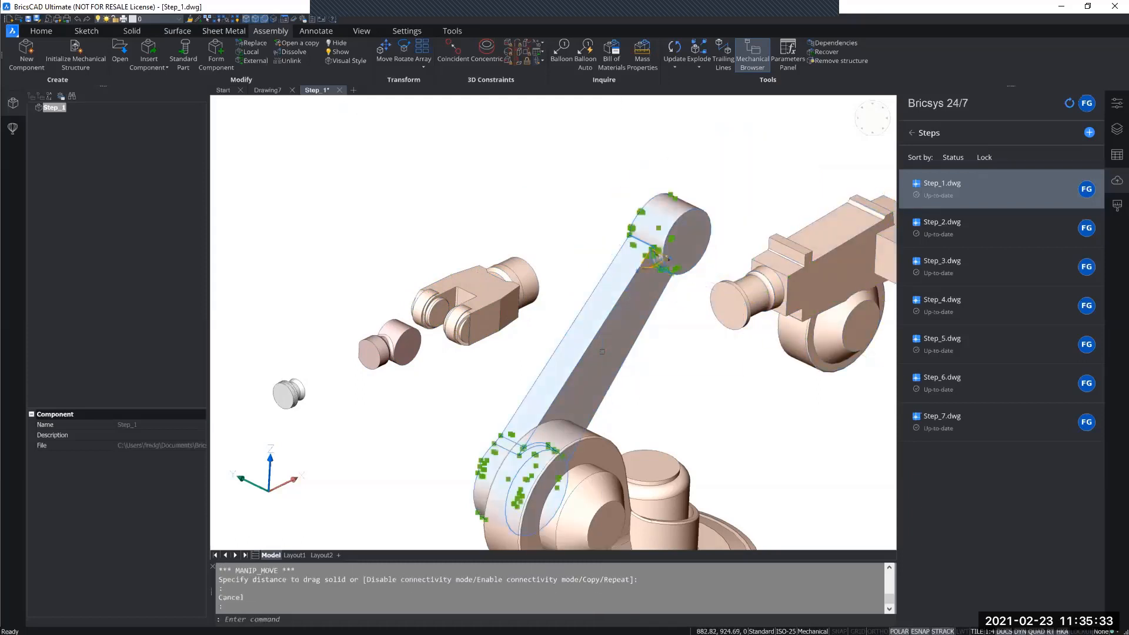
{"action": "left_click", "coordinate": [661, 255]}
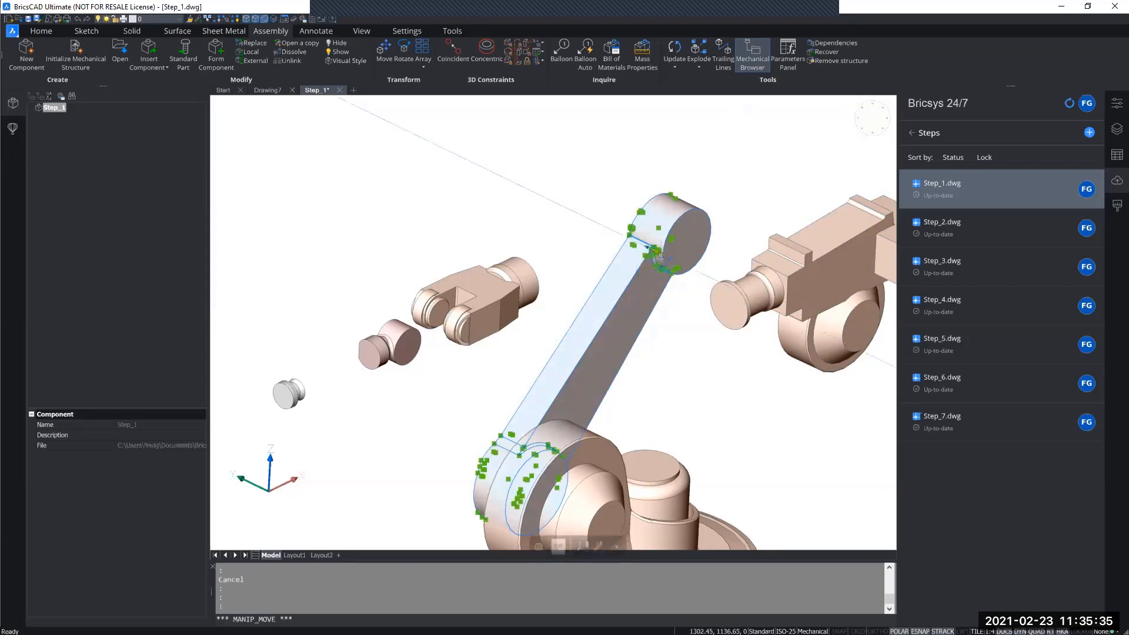
{"action": "left_click", "coordinate": [573, 214]}
{"action": "middle_click_drag", "start_coordinate": [621, 230], "coordinate": [573, 77]}
{"action": "key", "text": "Escape"}
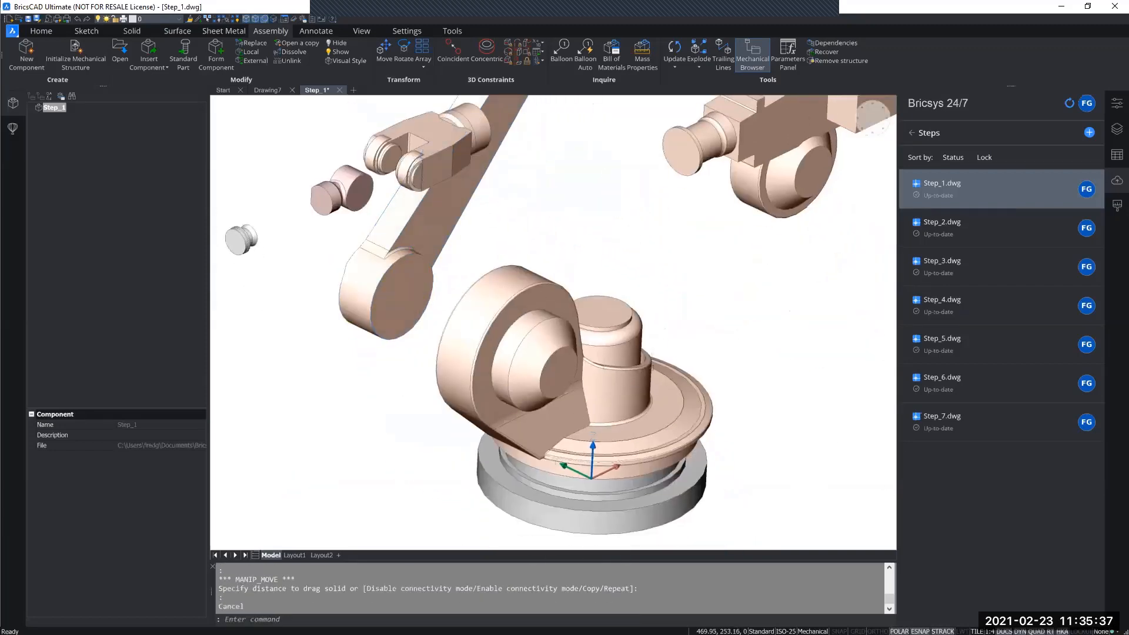
Move the rotating shoulder solid straight up, off the grey base.
{"action": "left_click", "coordinate": [614, 355]}
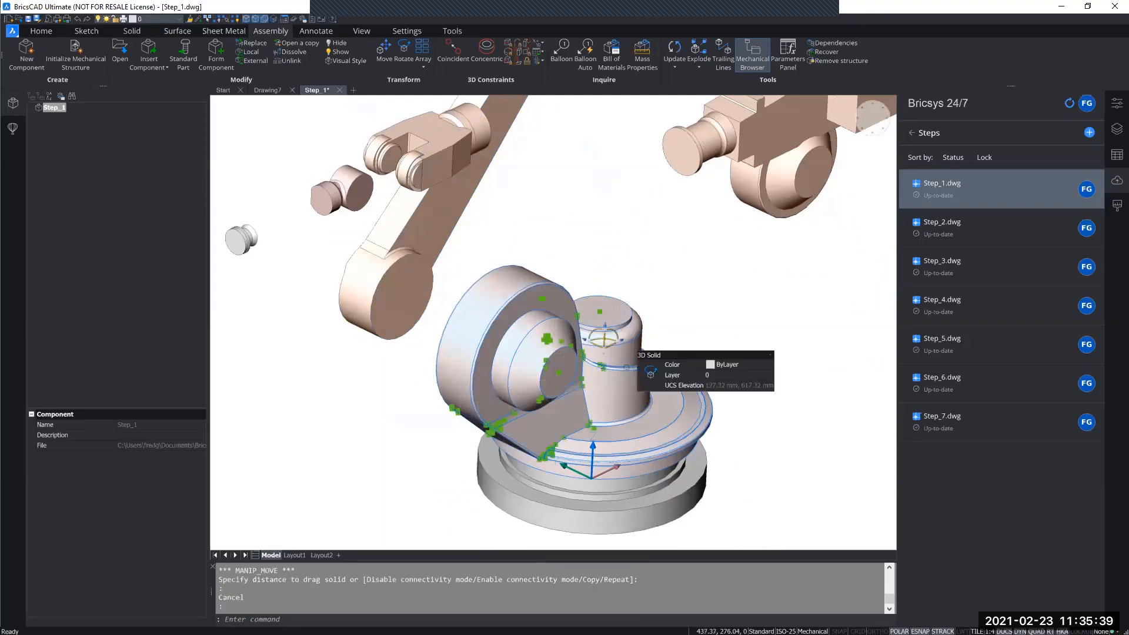
{"action": "left_click", "coordinate": [604, 355]}
{"action": "left_click", "coordinate": [609, 250]}
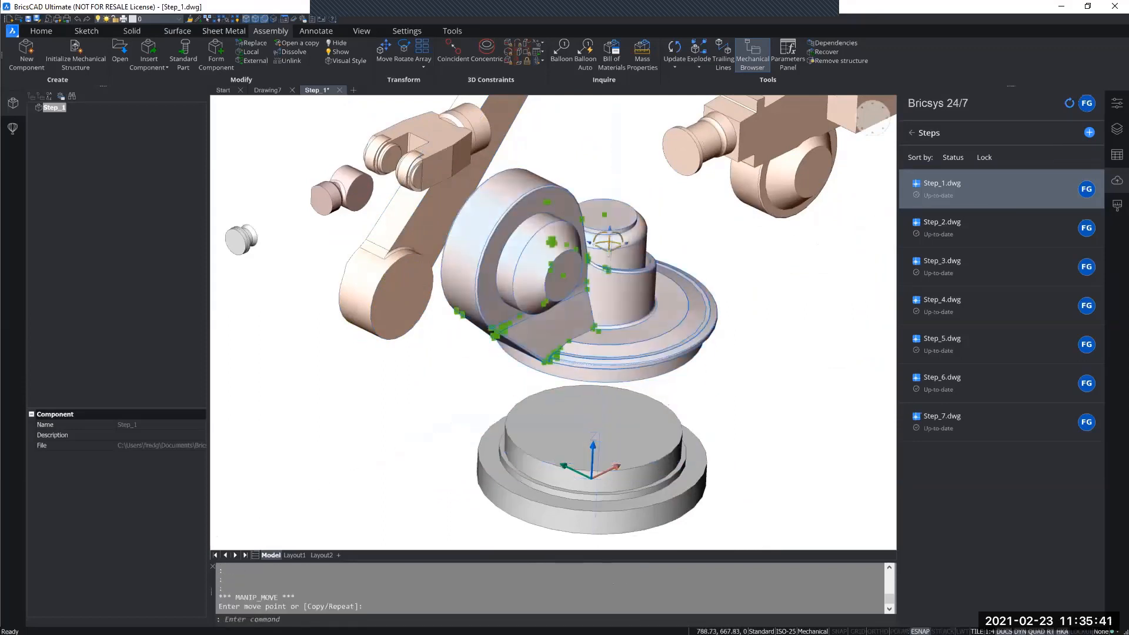
{"action": "middle_click_drag", "start_coordinate": [762, 391], "coordinate": [736, 374]}
{"action": "key", "text": "Escape"}
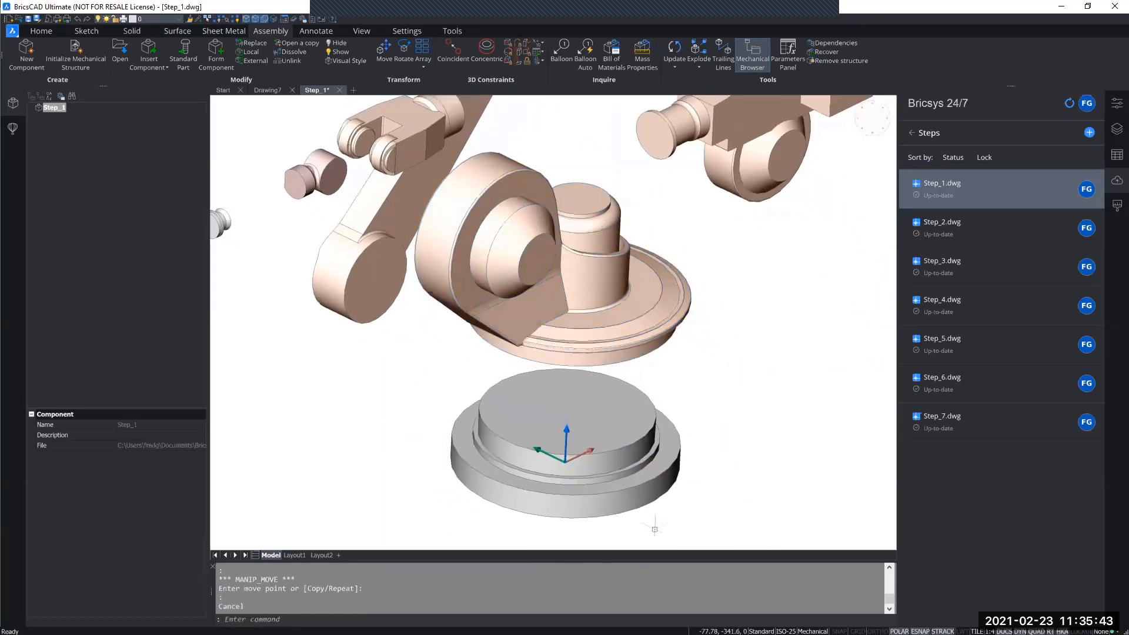
Show the entity properties and set the grey base solid's color to ByBlock.
{"action": "scroll", "coordinate": [755, 394], "scroll_direction": "down", "scroll_amount": 8}
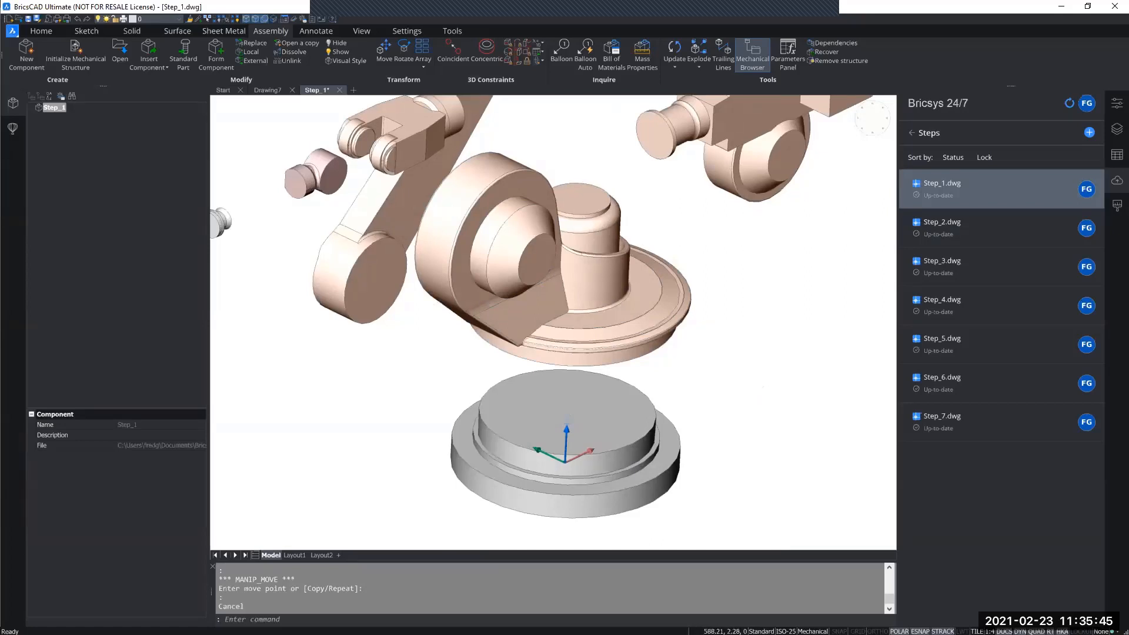
{"action": "middle_click_drag", "start_coordinate": [720, 371], "coordinate": [682, 347], "text": "shift"}
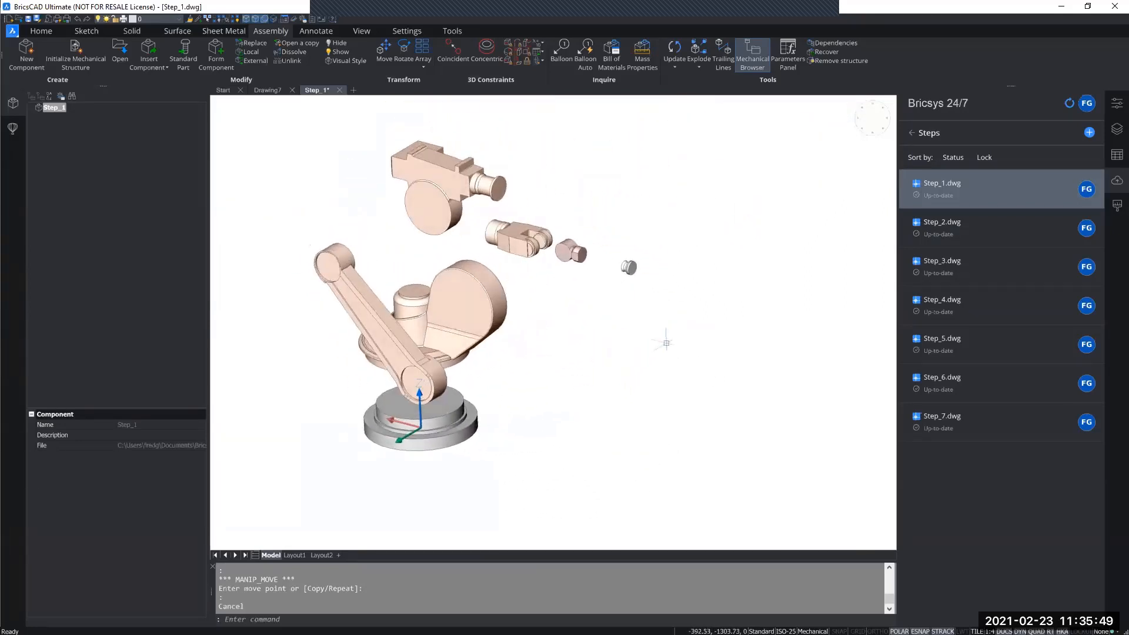
{"action": "scroll", "coordinate": [666, 343], "scroll_direction": "up", "scroll_amount": 5}
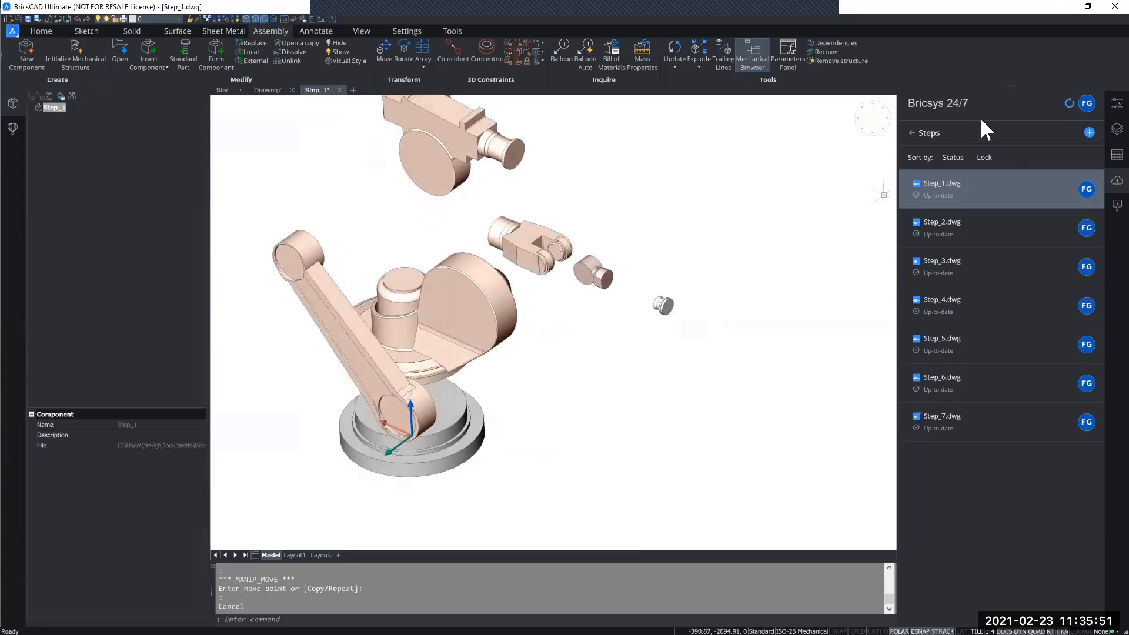
{"action": "left_click", "coordinate": [1116, 104]}
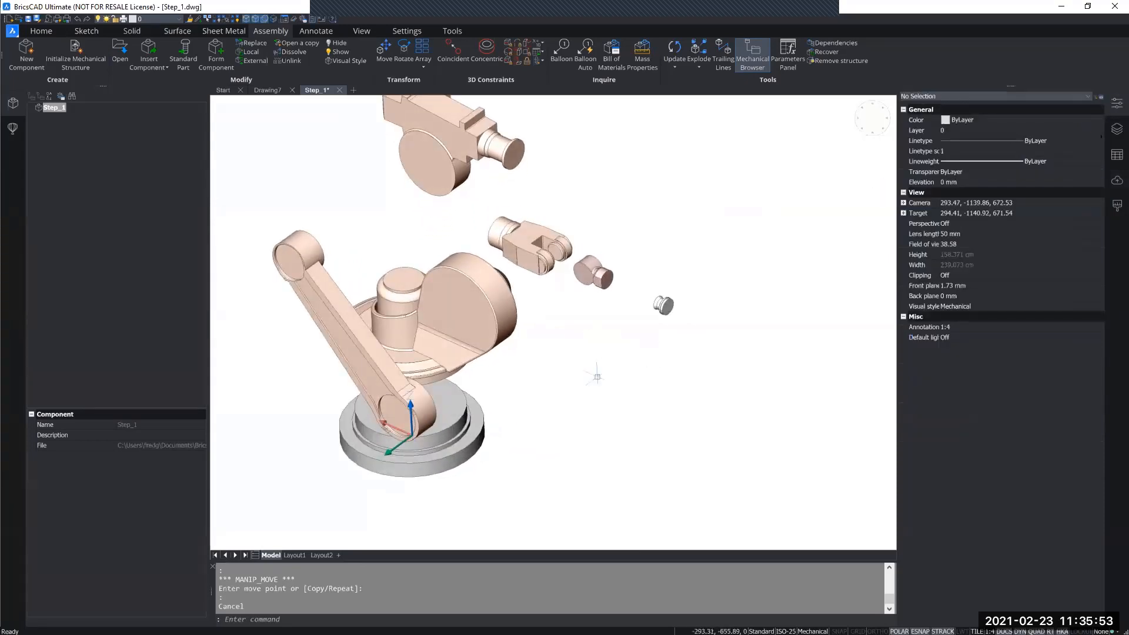
{"action": "scroll", "coordinate": [597, 373], "scroll_direction": "down", "scroll_amount": 1}
{"action": "middle_click_drag", "start_coordinate": [597, 374], "coordinate": [637, 342]}
{"action": "left_click", "coordinate": [592, 435]}
{"action": "left_click", "coordinate": [531, 367]}
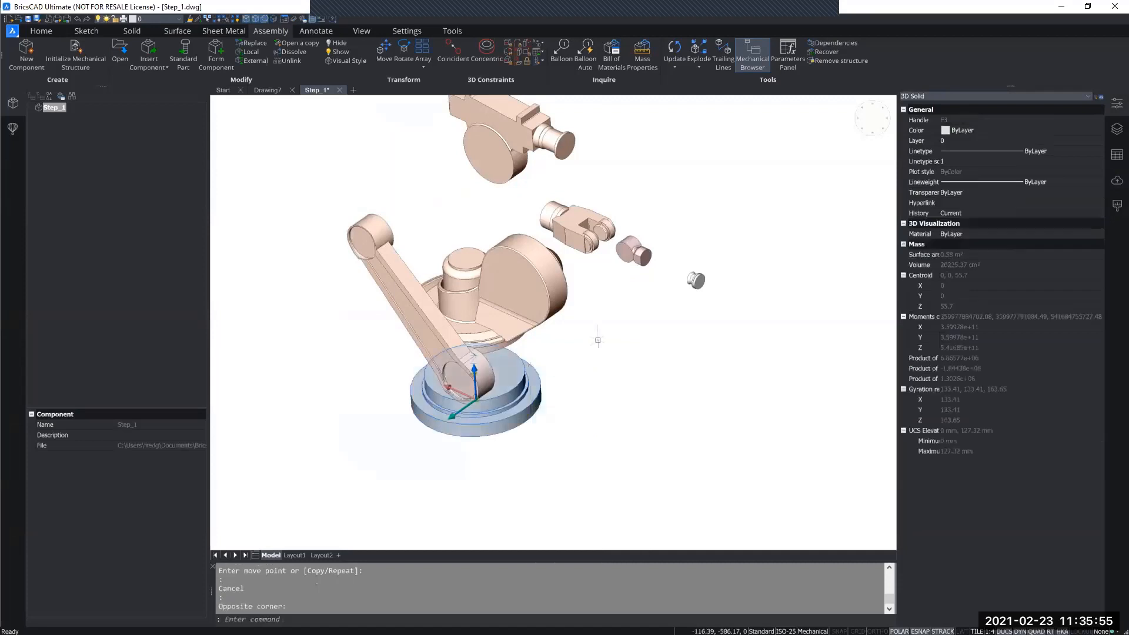
{"action": "left_click", "coordinate": [983, 126]}
{"action": "left_click", "coordinate": [982, 126]}
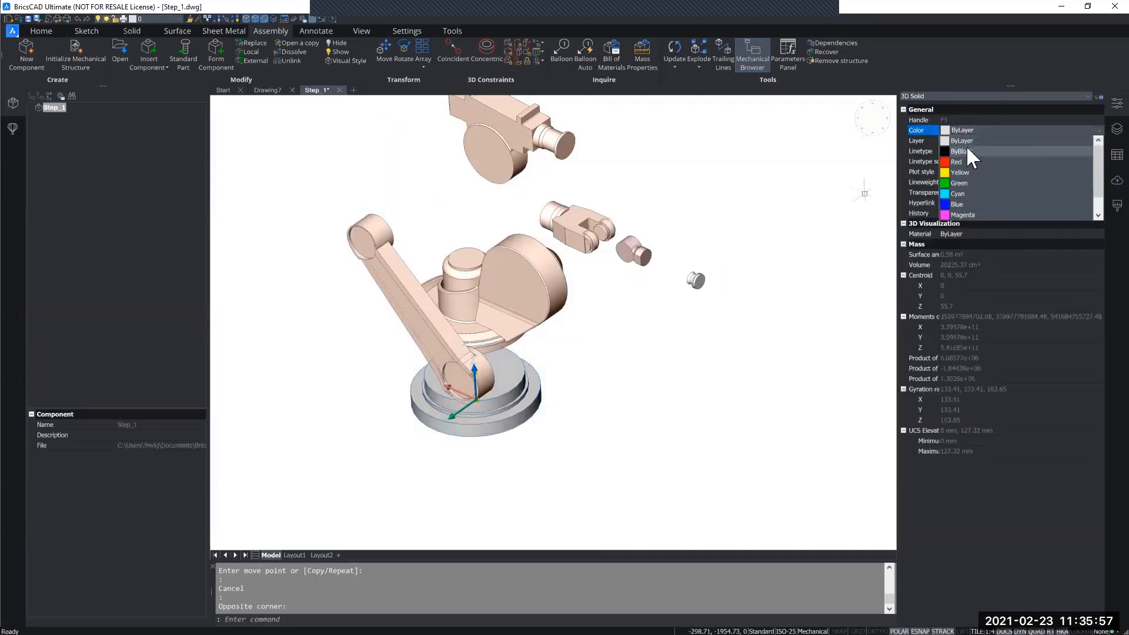
{"action": "left_click", "coordinate": [965, 150]}
{"action": "key", "text": "Escape"}
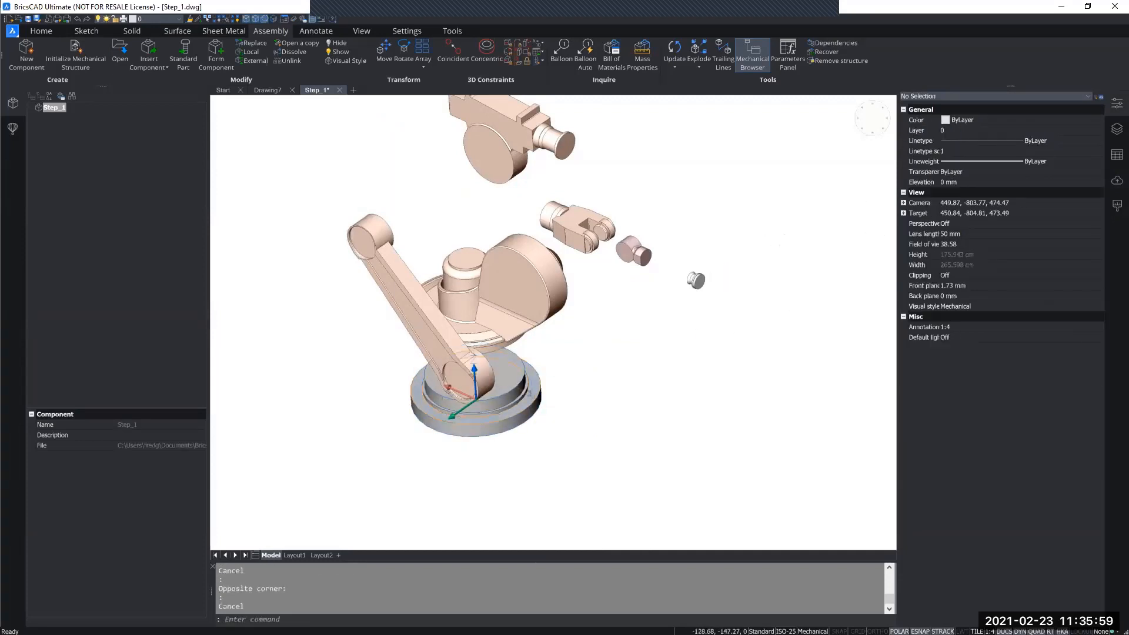
Set the color of the rotating shoulder solid above the base to Magenta.
{"action": "left_click", "coordinate": [601, 323]}
{"action": "left_click", "coordinate": [560, 289]}
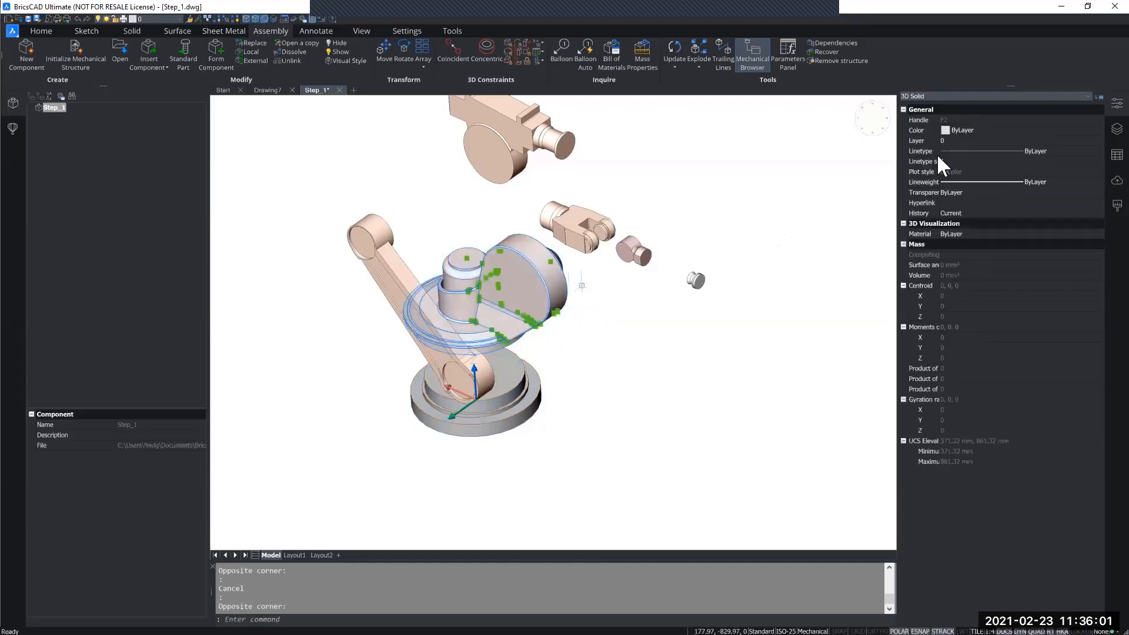
{"action": "left_click", "coordinate": [999, 129]}
{"action": "left_click", "coordinate": [999, 129]}
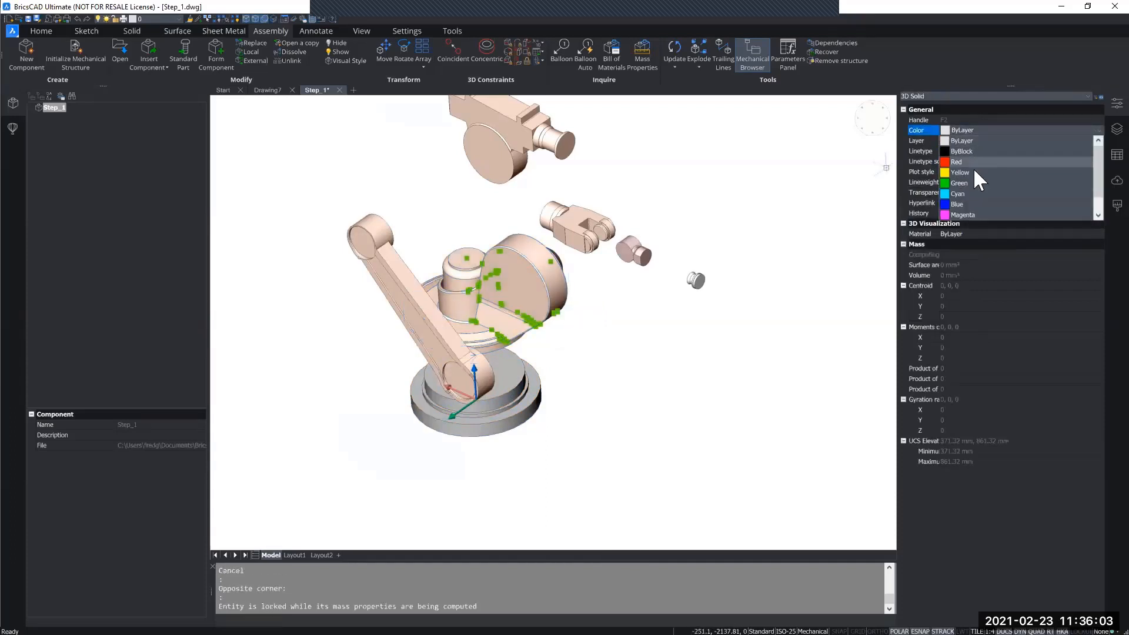
{"action": "left_click", "coordinate": [961, 214]}
Set the color of the fork-shaped forearm solid to Green.
{"action": "left_click", "coordinate": [623, 224]}
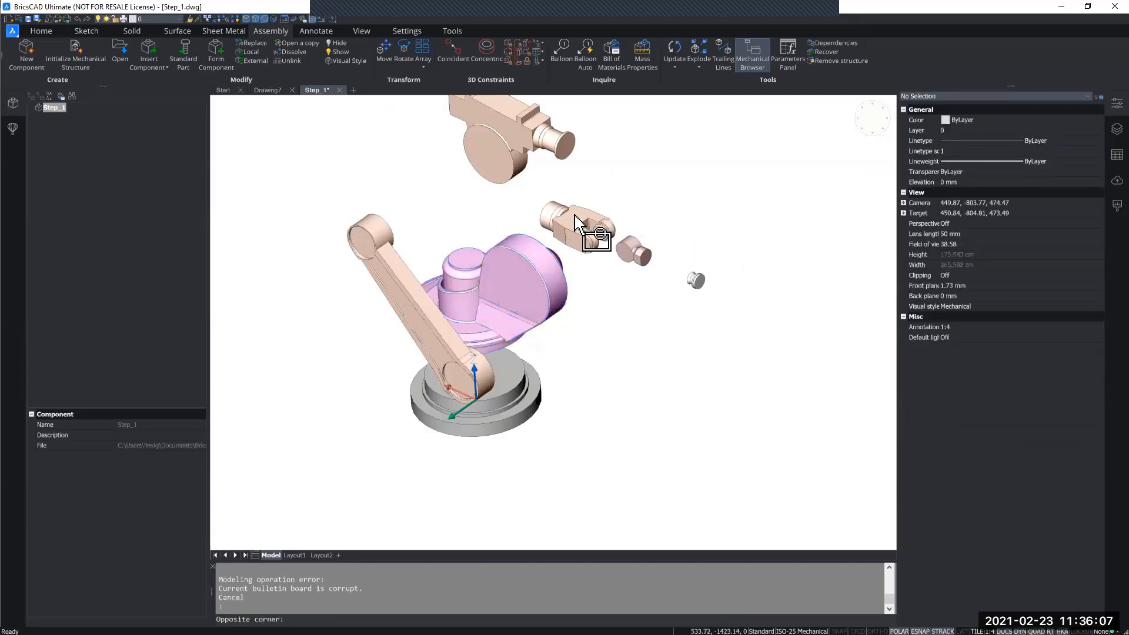
{"action": "left_click", "coordinate": [569, 215]}
{"action": "left_click", "coordinate": [1007, 126]}
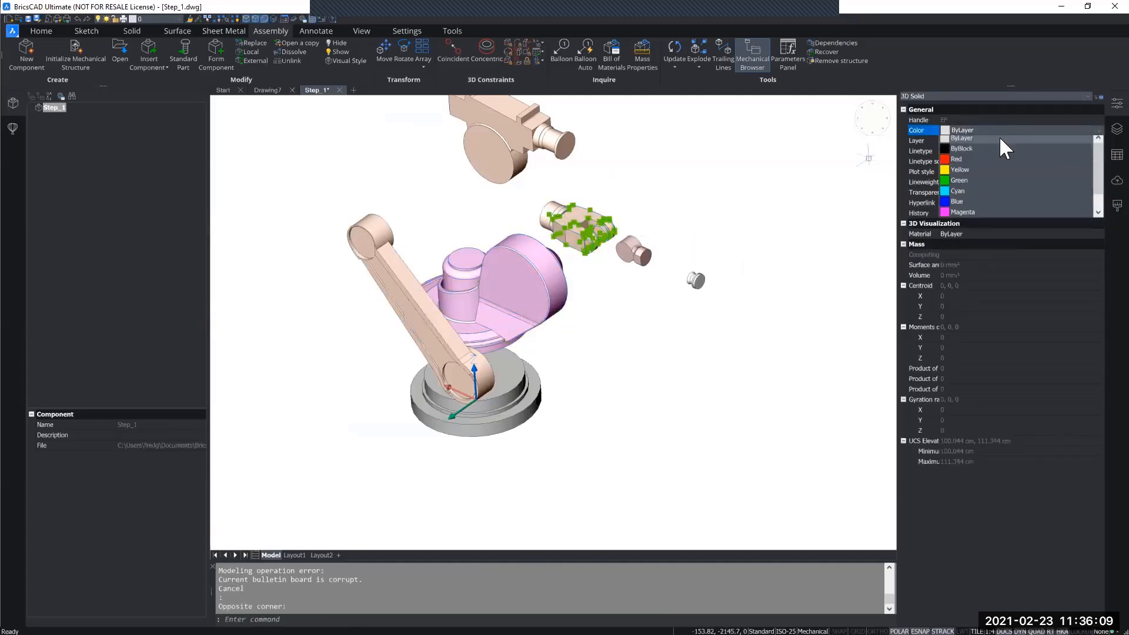
{"action": "left_click", "coordinate": [951, 175]}
{"action": "key", "text": "Escape"}
Set the color of the upper arm housing solid to Green and clear the selection.
{"action": "middle_click_drag", "start_coordinate": [612, 206], "coordinate": [639, 263]}
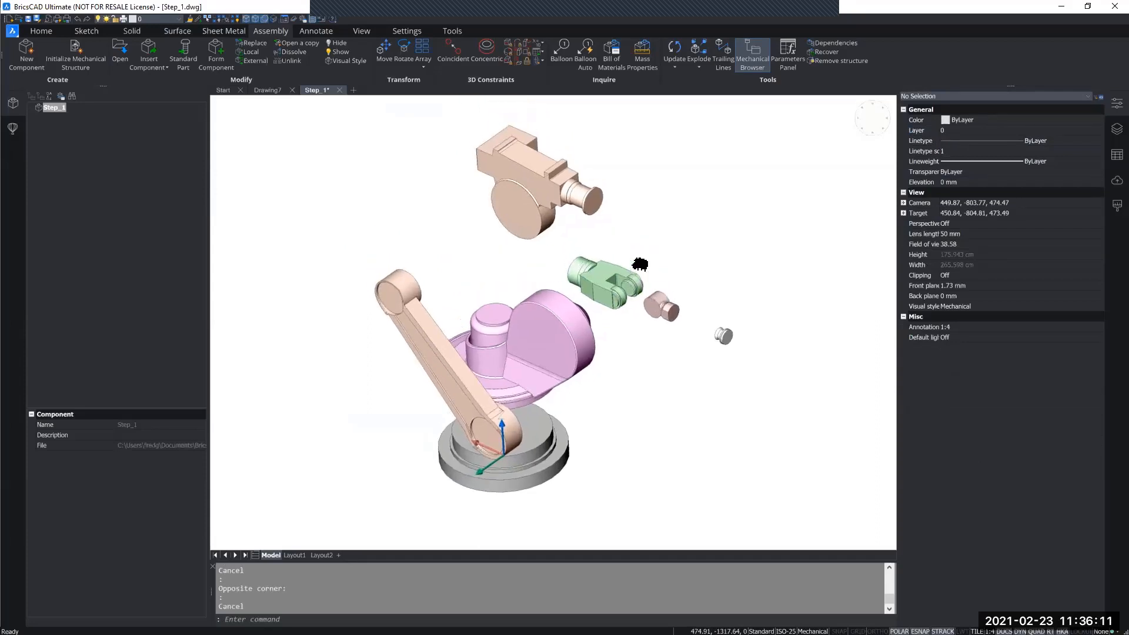
{"action": "left_click", "coordinate": [678, 266]}
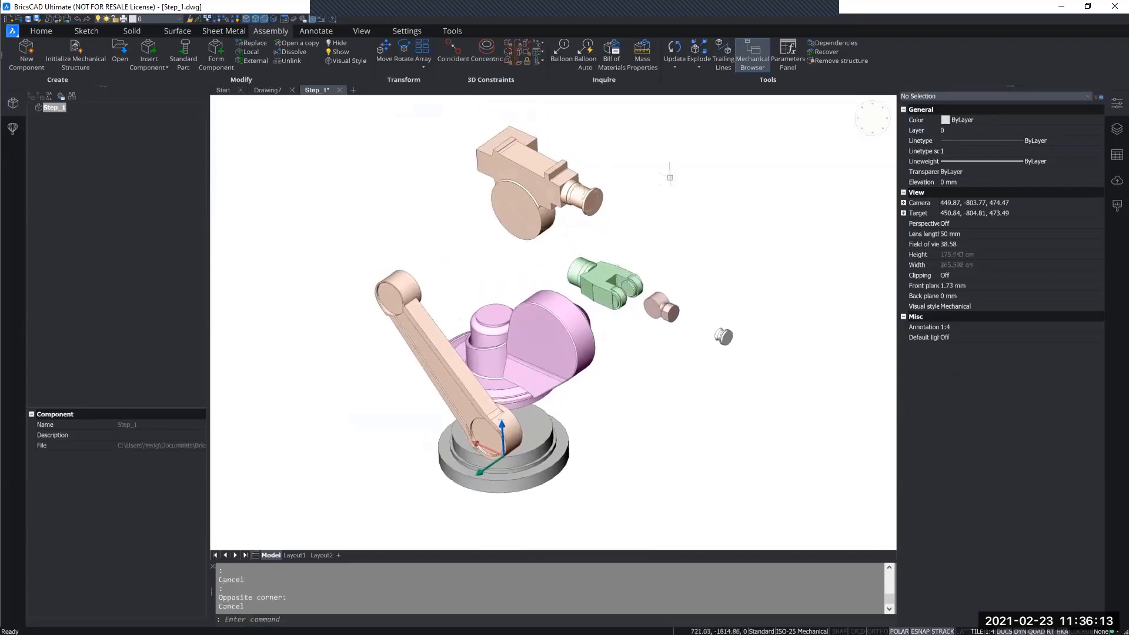
{"action": "left_click", "coordinate": [579, 187]}
{"action": "left_click", "coordinate": [992, 125]}
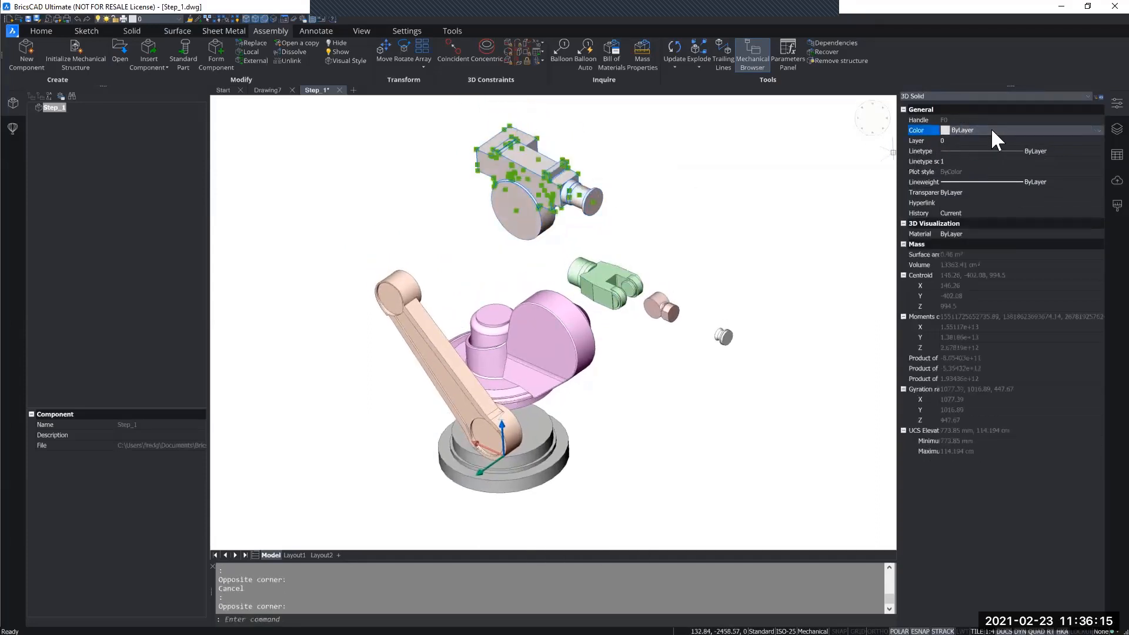
{"action": "left_click", "coordinate": [990, 128]}
{"action": "left_click", "coordinate": [956, 182]}
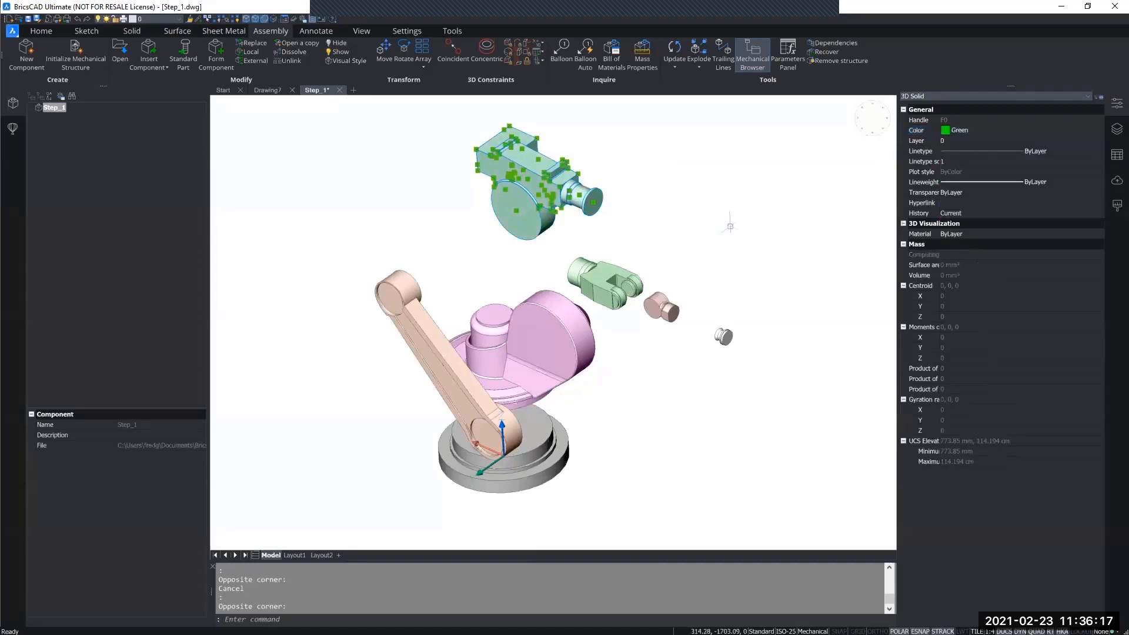
{"action": "key", "text": "Escape"}
Change the fork-shaped forearm solid's color to Yellow and clear the selection.
{"action": "left_click", "coordinate": [650, 282]}
{"action": "left_click", "coordinate": [605, 254]}
{"action": "left_click", "coordinate": [976, 129]}
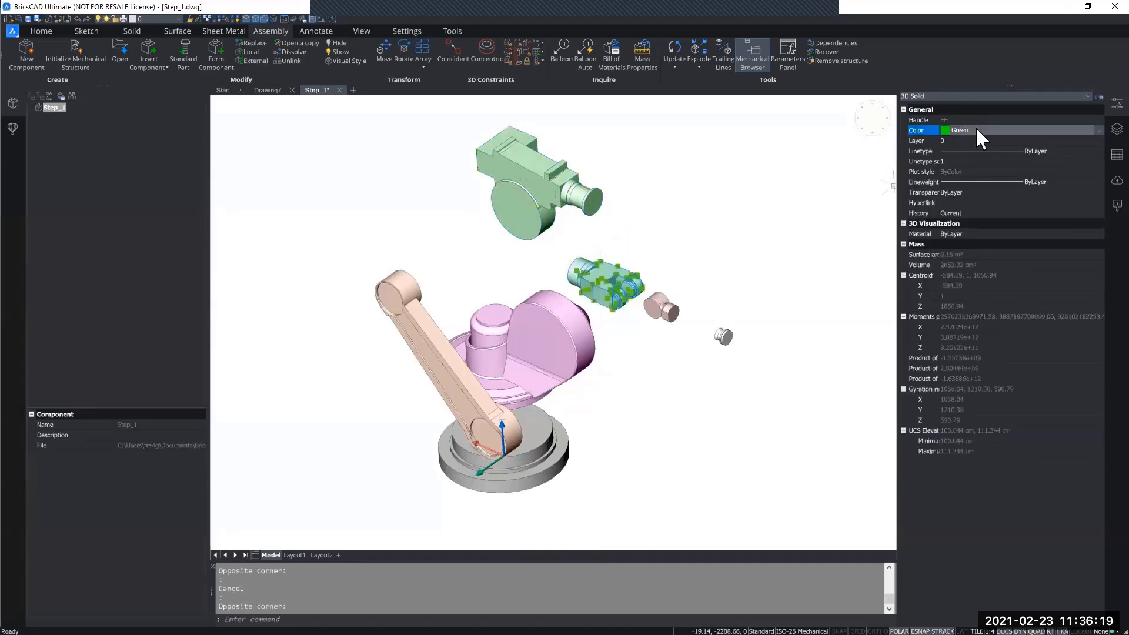
{"action": "left_click", "coordinate": [976, 128]}
{"action": "left_click", "coordinate": [955, 173]}
{"action": "key", "text": "Escape"}
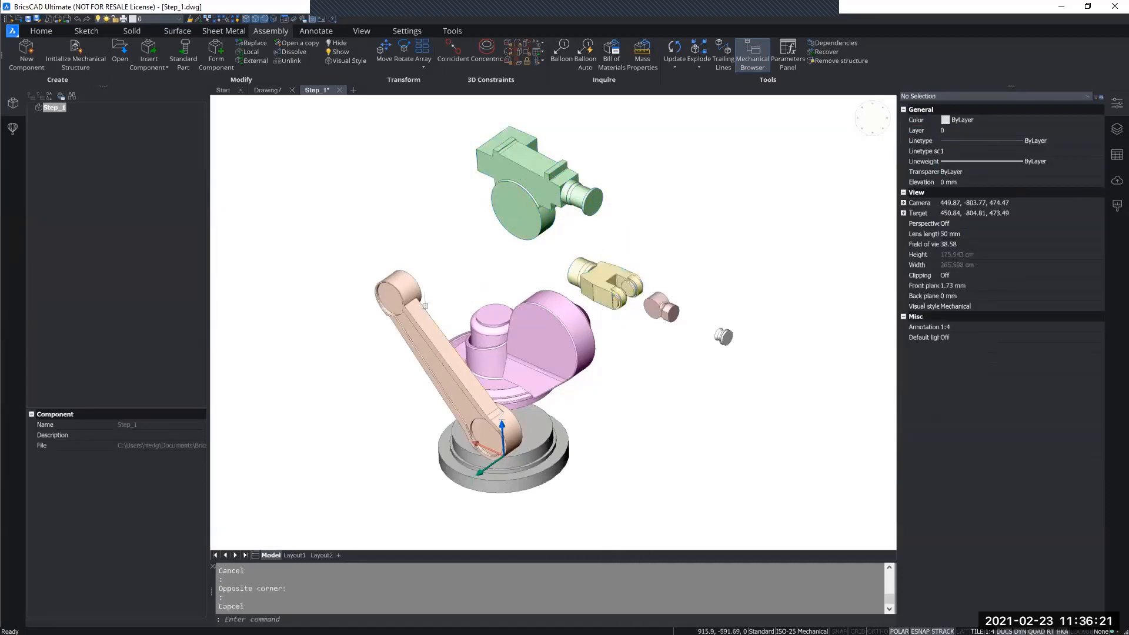
Set the color of the long link arm solid to Blue and clear the selection.
{"action": "left_click", "coordinate": [468, 323]}
{"action": "left_click", "coordinate": [375, 251]}
{"action": "left_click", "coordinate": [971, 127]}
{"action": "left_click", "coordinate": [971, 127]}
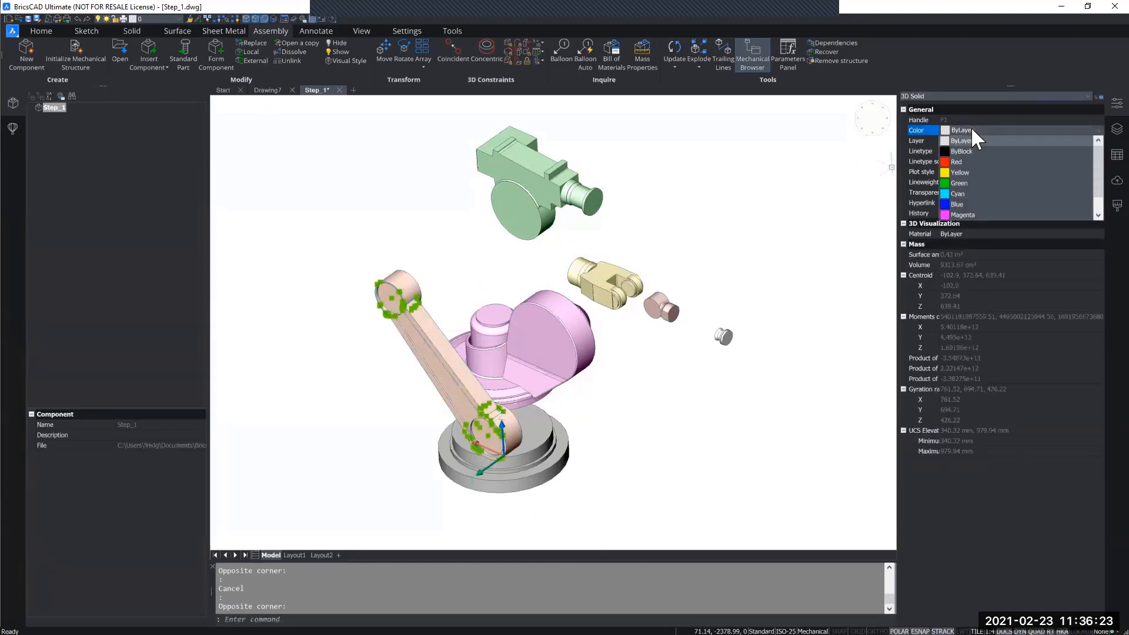
{"action": "left_click", "coordinate": [971, 204]}
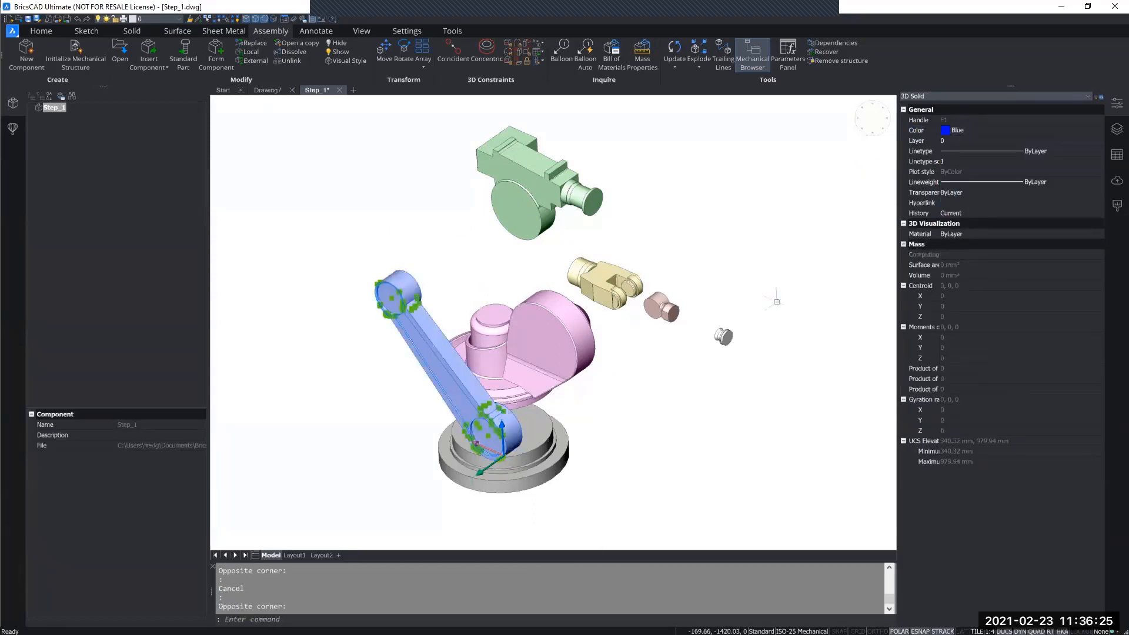
{"action": "key", "text": "Escape"}
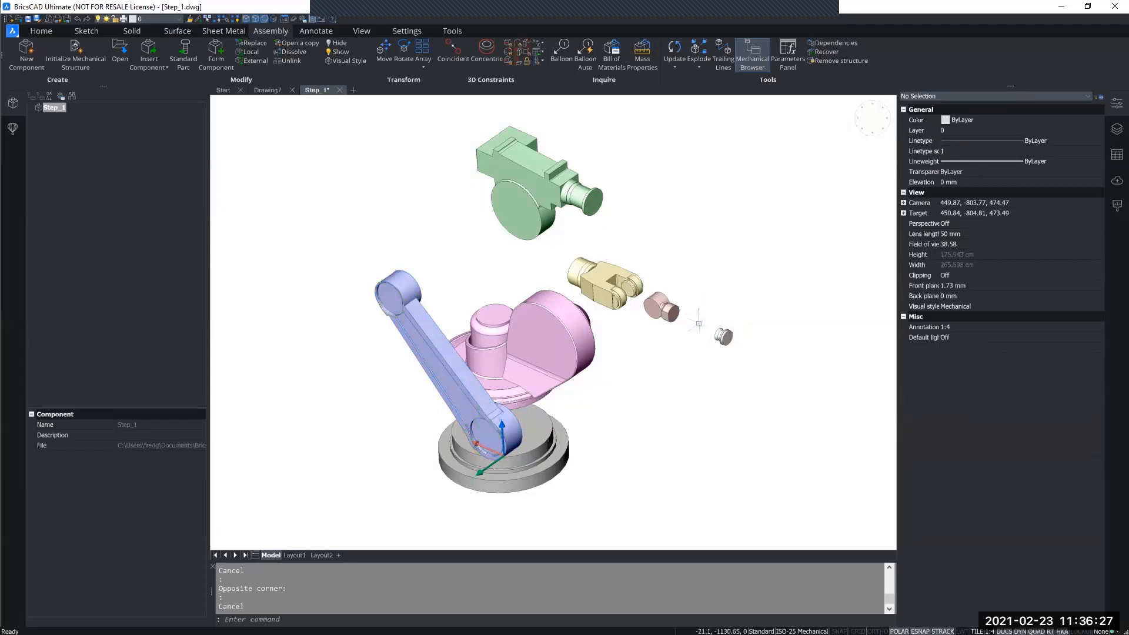
Set the color of the small wrist solid in front of the forearm to Cyan and clear the selection.
{"action": "left_click", "coordinate": [698, 323]}
{"action": "left_click", "coordinate": [670, 283]}
{"action": "left_click", "coordinate": [979, 127]}
{"action": "left_click", "coordinate": [979, 127]}
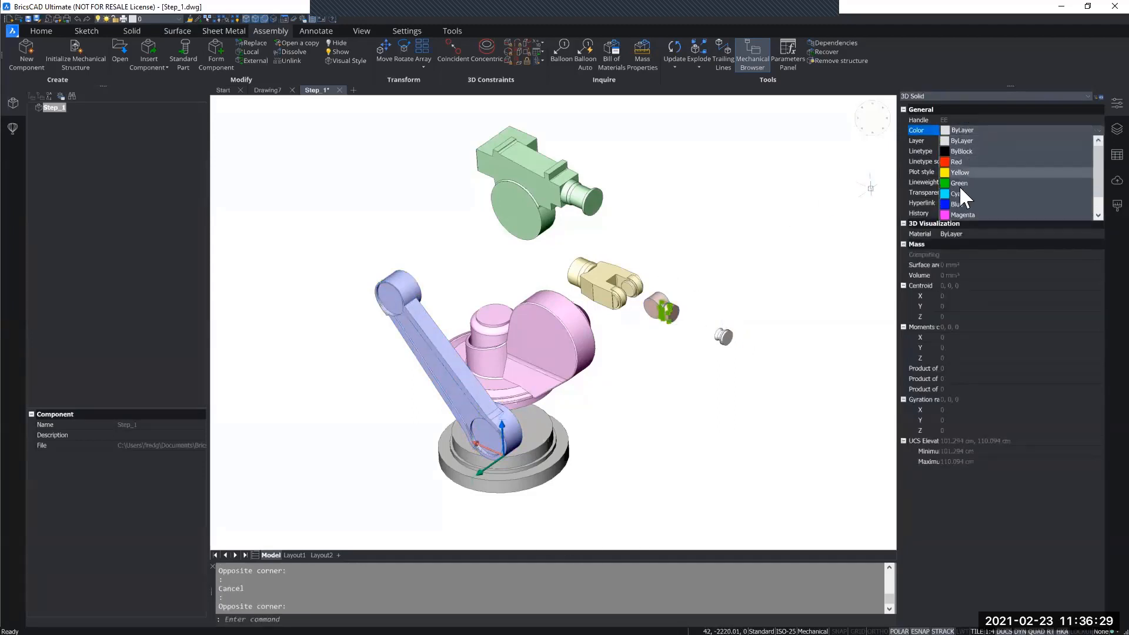
{"action": "left_click", "coordinate": [958, 194]}
{"action": "key", "text": "Escape"}
{"action": "key", "text": "Escape"}
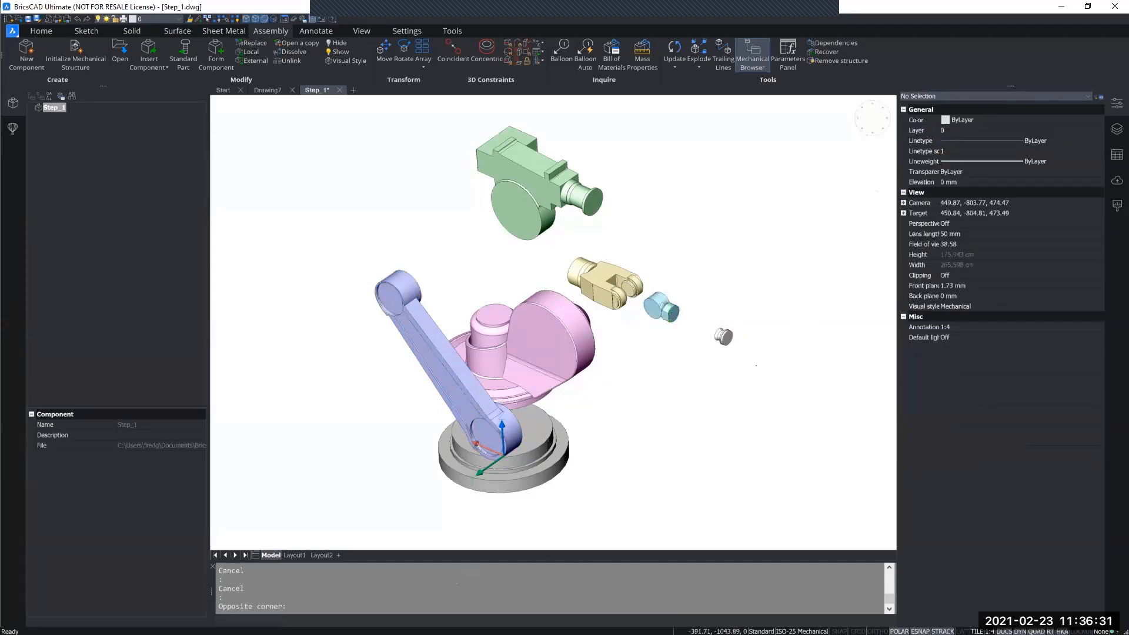
Set the color of the smallest end flange solid beyond the wrist to Red and clear the selection.
{"action": "left_click", "coordinate": [752, 363]}
{"action": "left_click", "coordinate": [725, 299]}
{"action": "left_click", "coordinate": [976, 133]}
{"action": "left_click", "coordinate": [976, 132]}
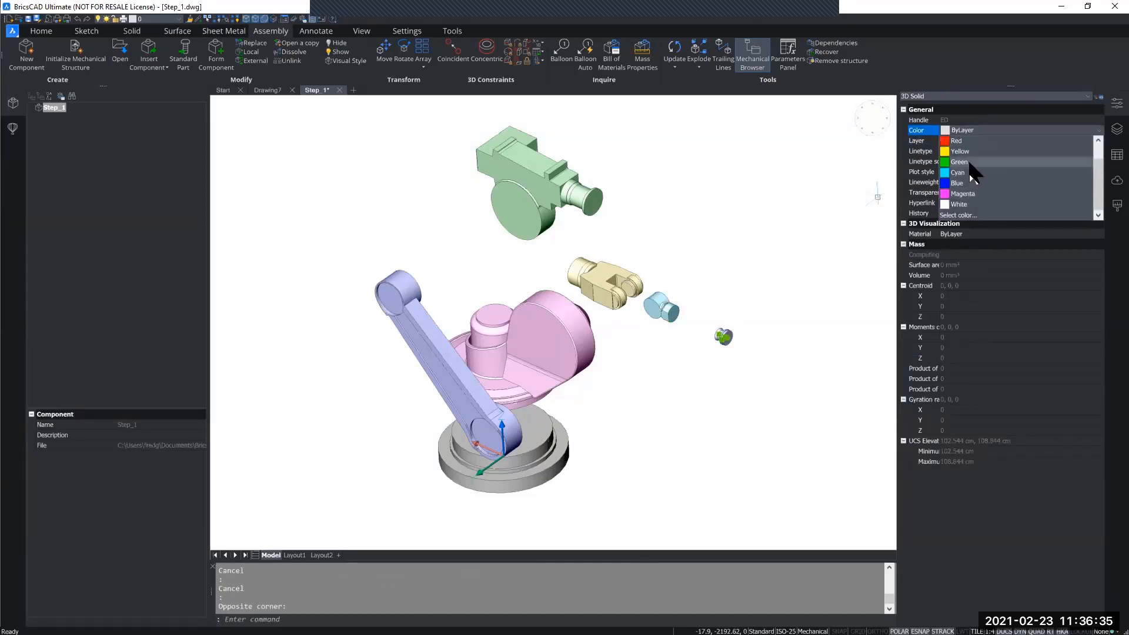
{"action": "left_click", "coordinate": [956, 141]}
{"action": "key", "text": "Escape"}
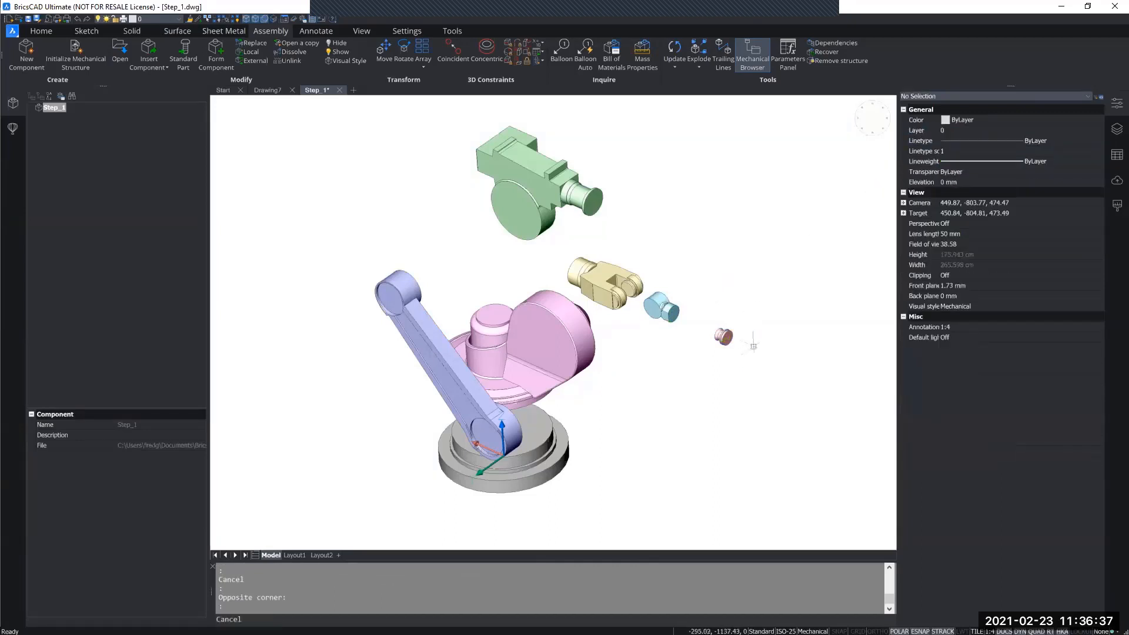
Form a local mechanical component named Base from the grey base solid with base point 0,0,0, and check it in the assembly structure.
{"action": "middle_click_drag", "start_coordinate": [747, 415], "coordinate": [739, 396]}
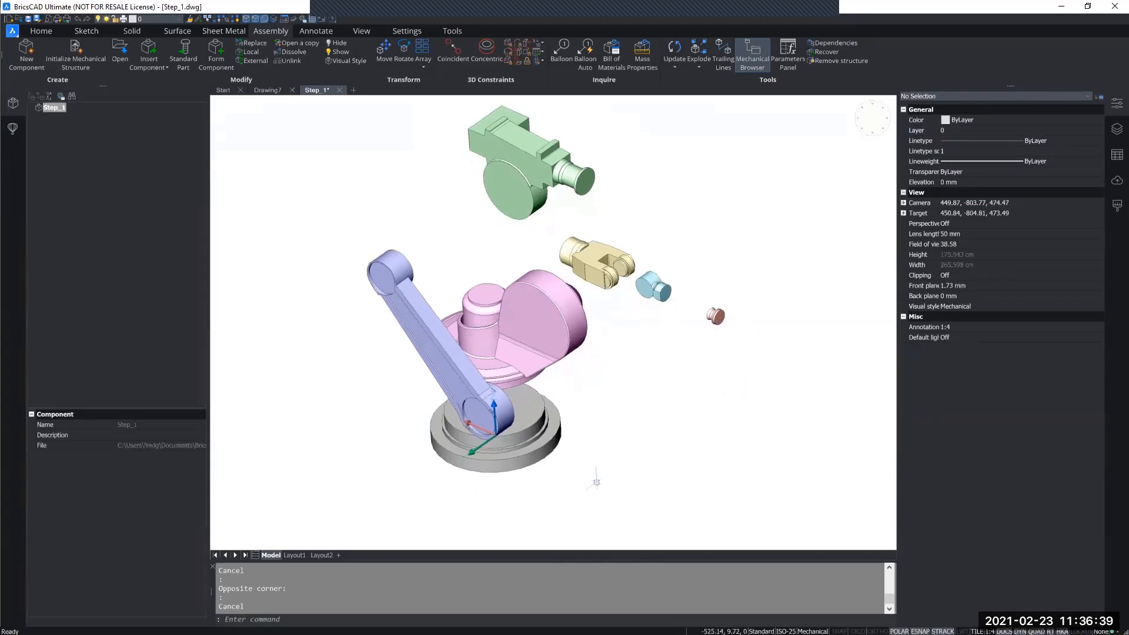
{"action": "middle_click_drag", "start_coordinate": [643, 445], "coordinate": [730, 403], "text": "shift"}
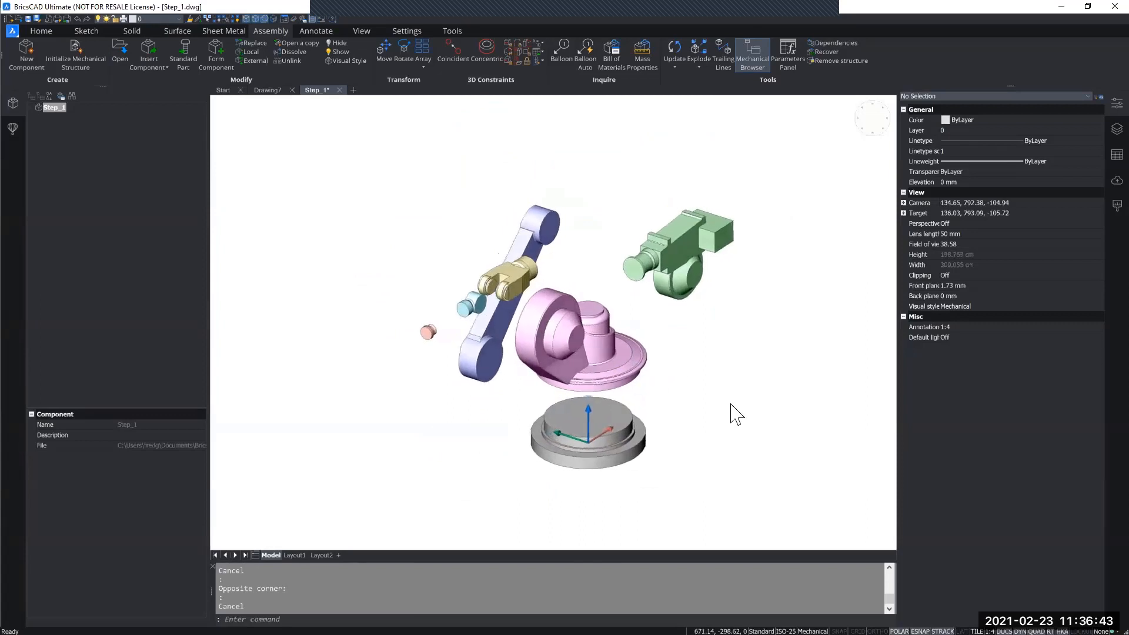
{"action": "type", "text": "bMFORM"}
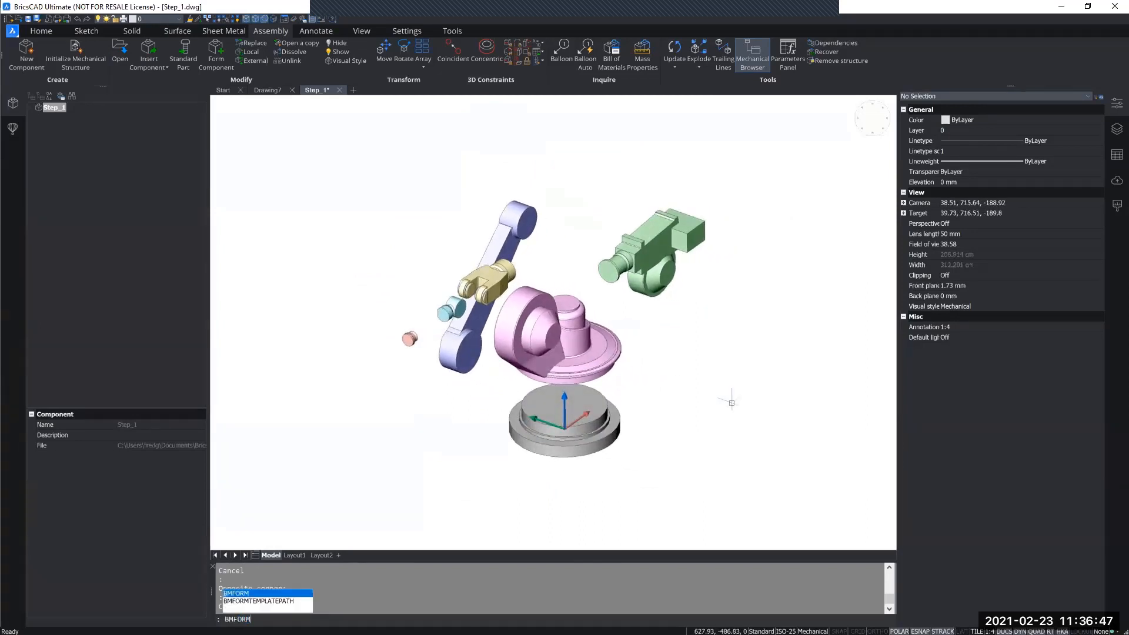
{"action": "key", "text": "Return"}
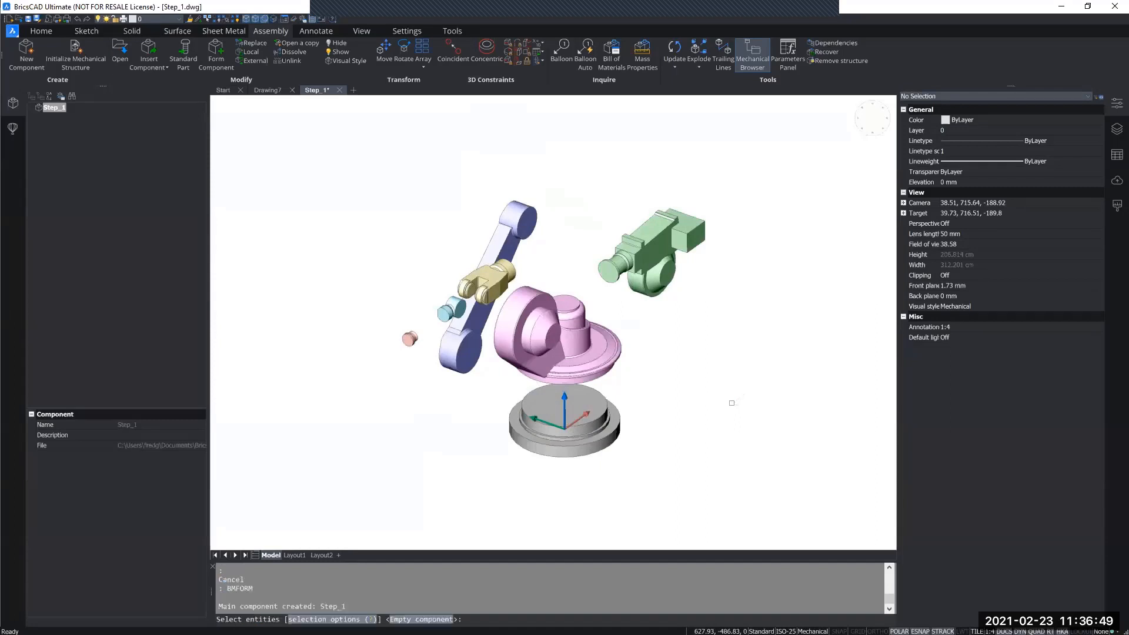
{"action": "left_click", "coordinate": [622, 434]}
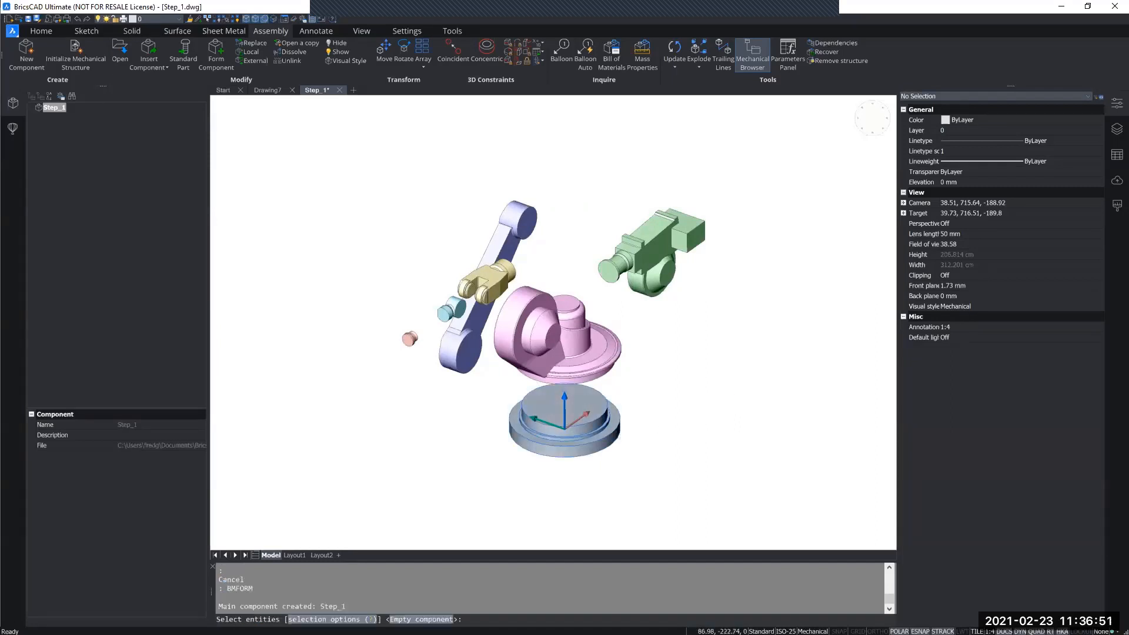
{"action": "key", "text": "Return"}
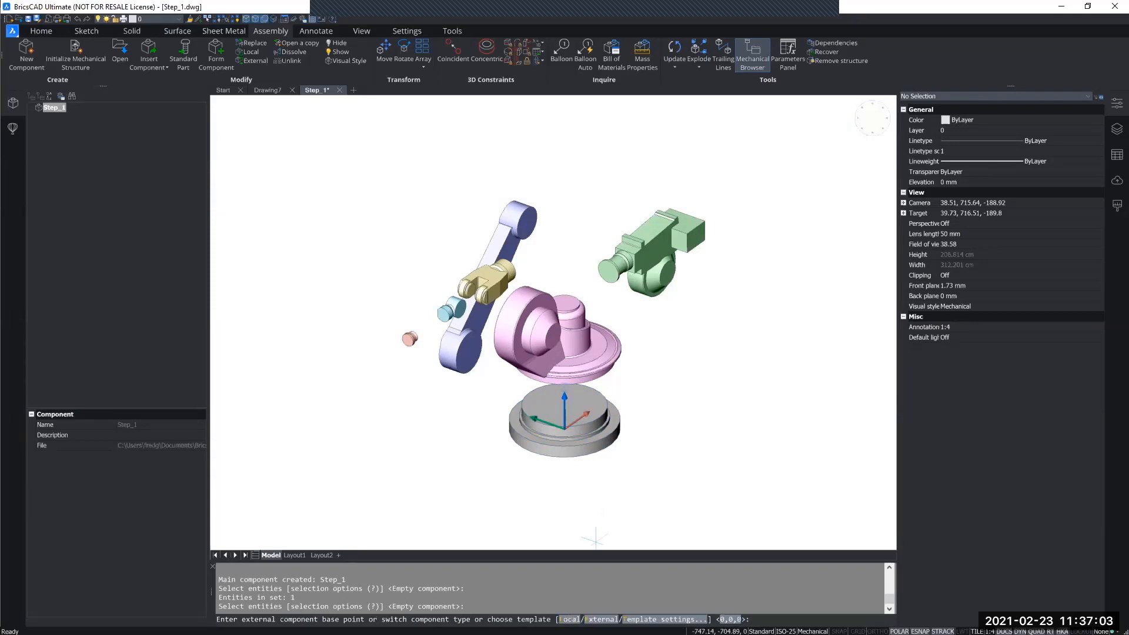
{"action": "type", "text": "L"}
{"action": "key", "text": "Return"}
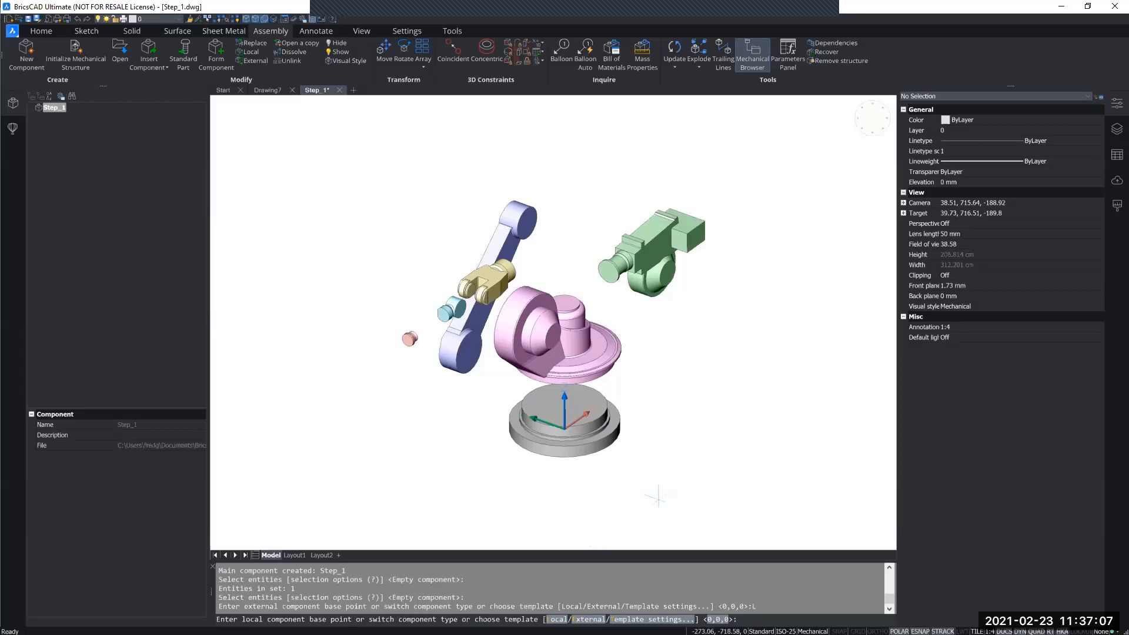
{"action": "key", "text": "Return"}
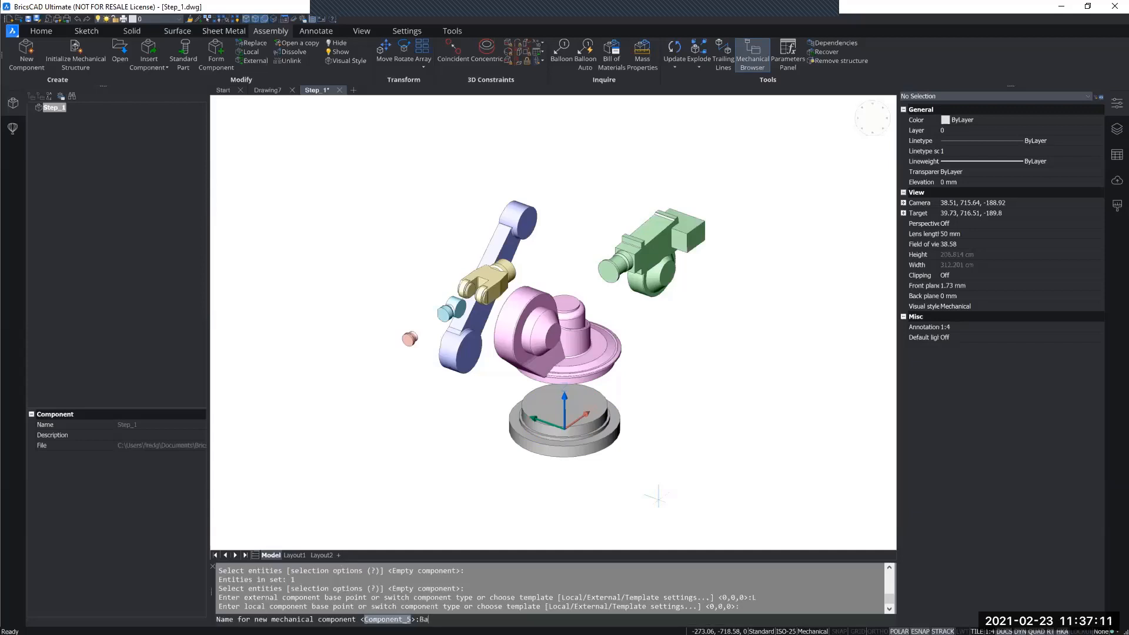
{"action": "key", "text": "Return"}
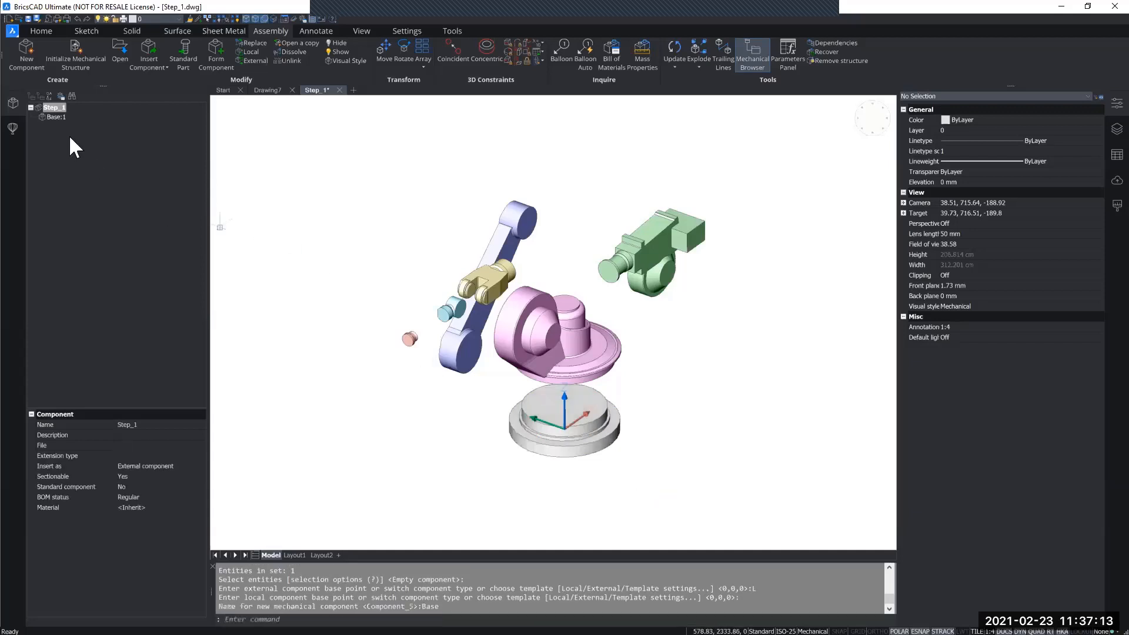
{"action": "left_click", "coordinate": [54, 117]}
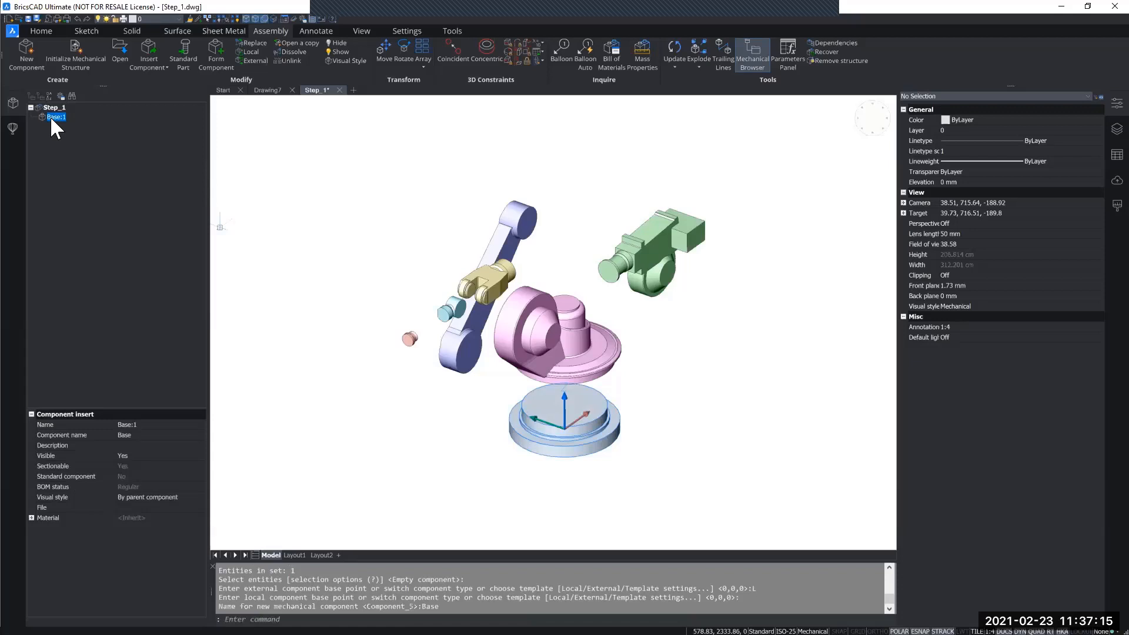
{"action": "key", "text": "Escape"}
{"action": "key", "text": "Escape"}
{"action": "key", "text": "Escape"}
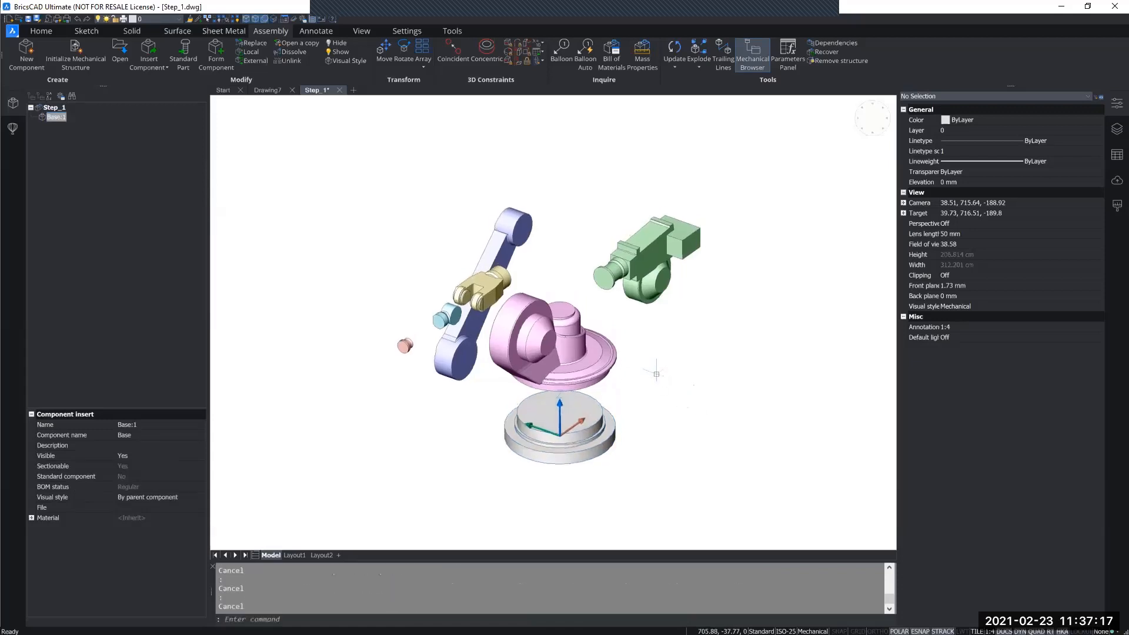
Form a local mechanical component named Shoulder from the magenta solid above the base, with base point 0,0,0.
{"action": "key", "text": "Return"}
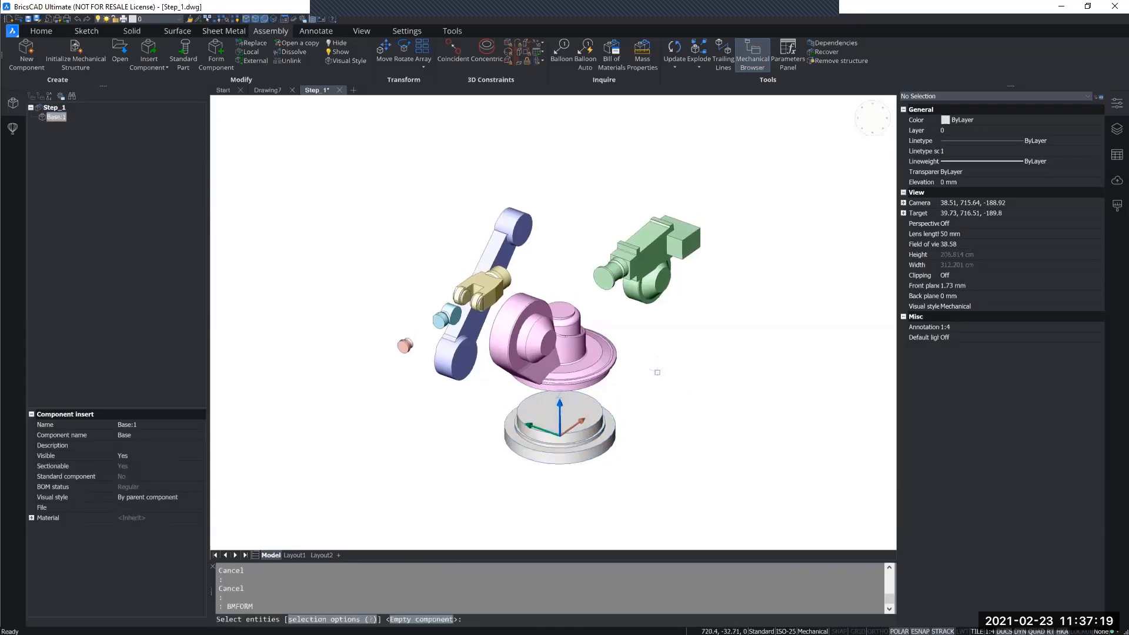
{"action": "left_click", "coordinate": [558, 355]}
{"action": "key", "text": "Return"}
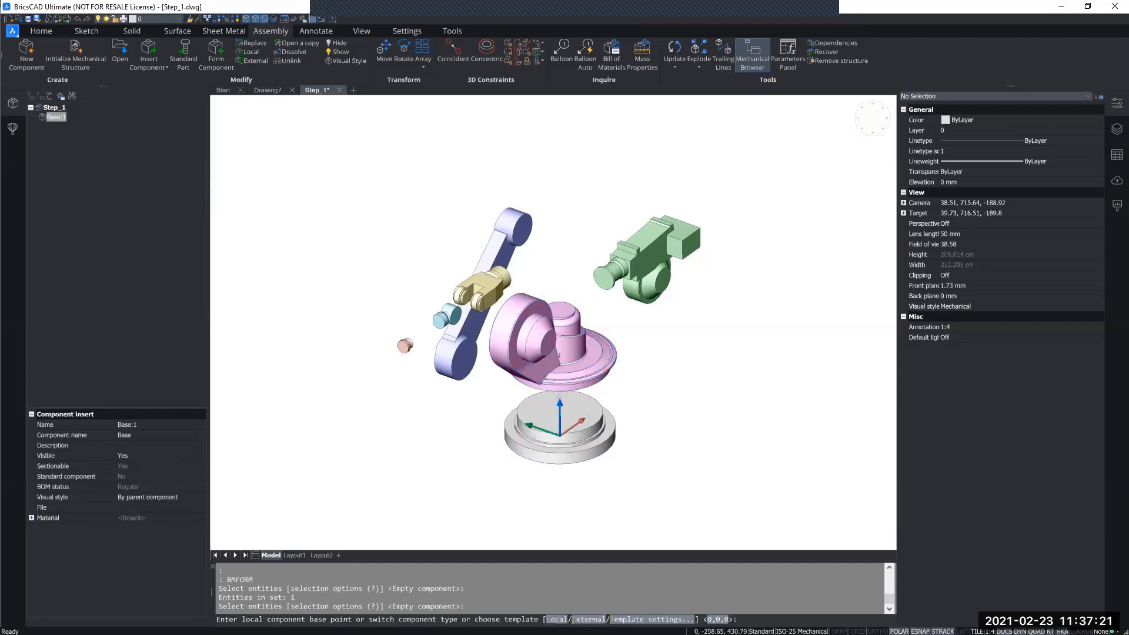
{"action": "type", "text": "l"}
{"action": "key", "text": "Return"}
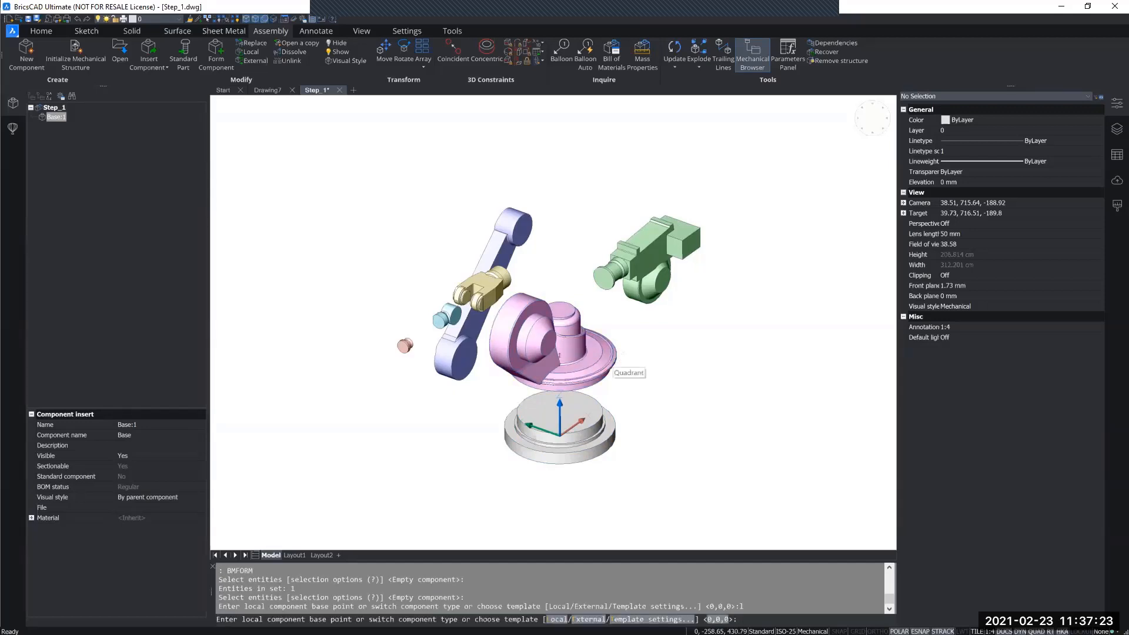
{"action": "key", "text": "Return"}
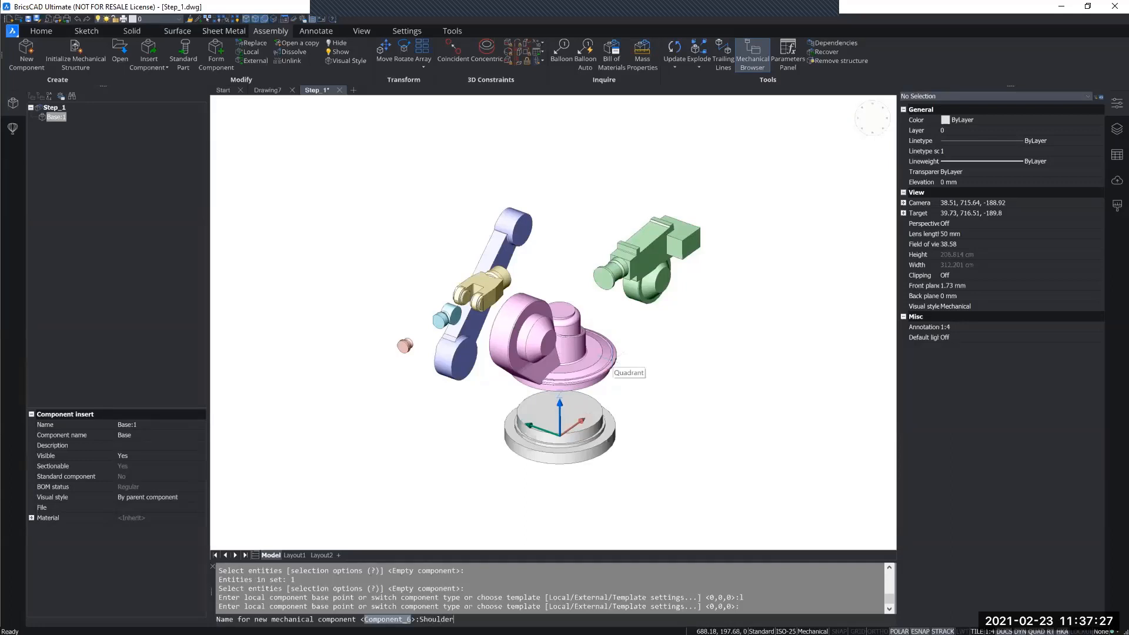
{"action": "key", "text": "Return"}
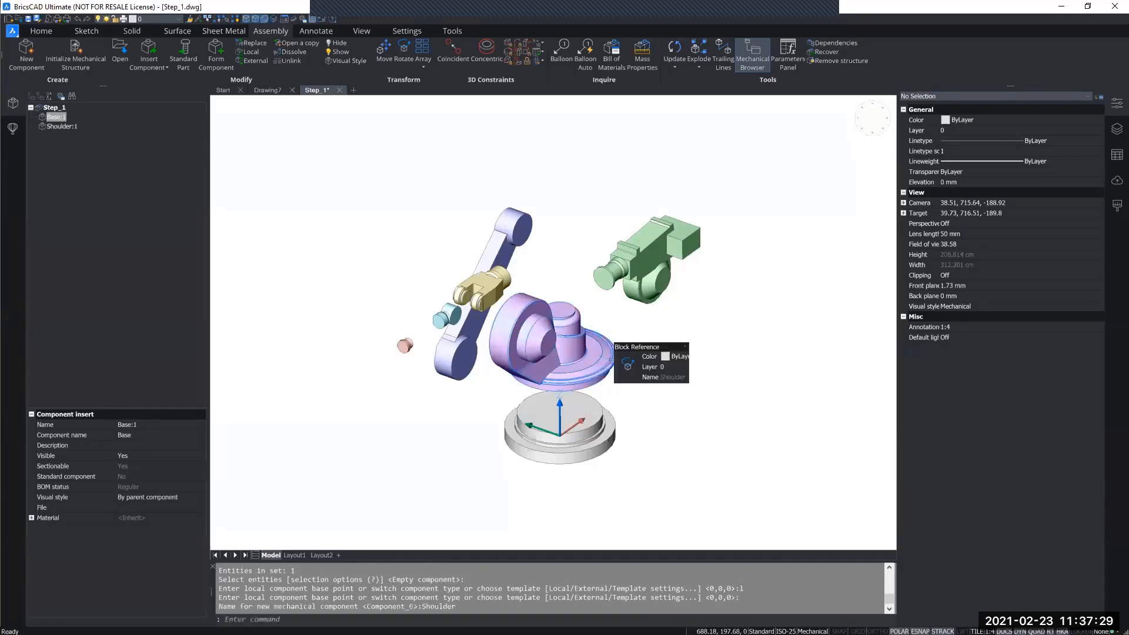
Rename both the insert and the component formed from the magenta solid to Platform.
{"action": "left_click", "coordinate": [58, 126]}
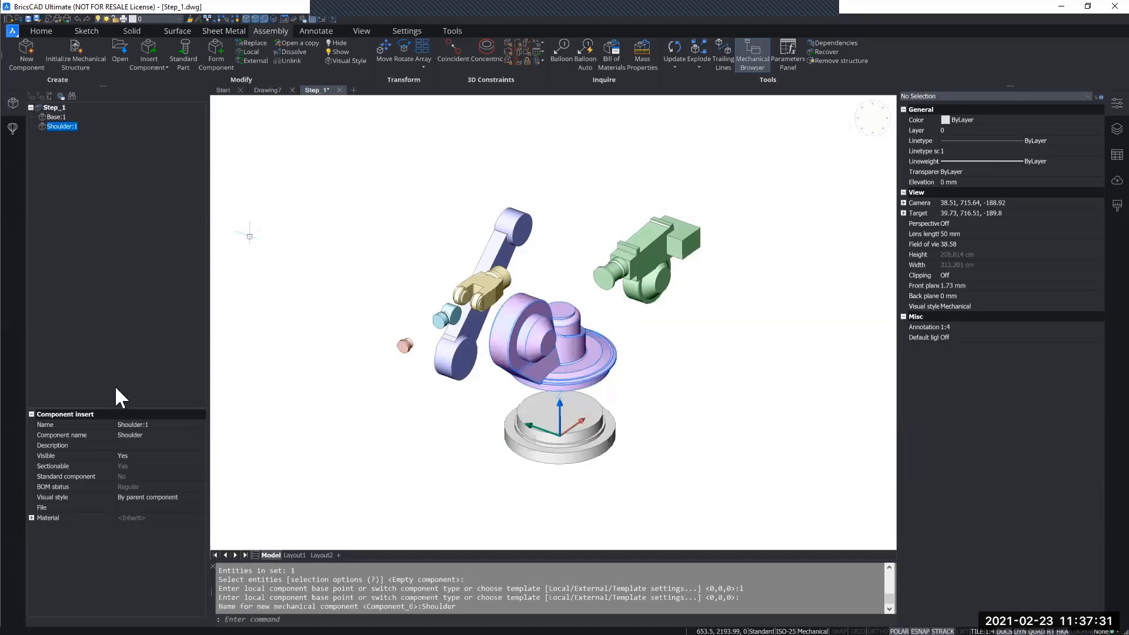
{"action": "left_click", "coordinate": [158, 424]}
{"action": "type", "text": "Platform"}
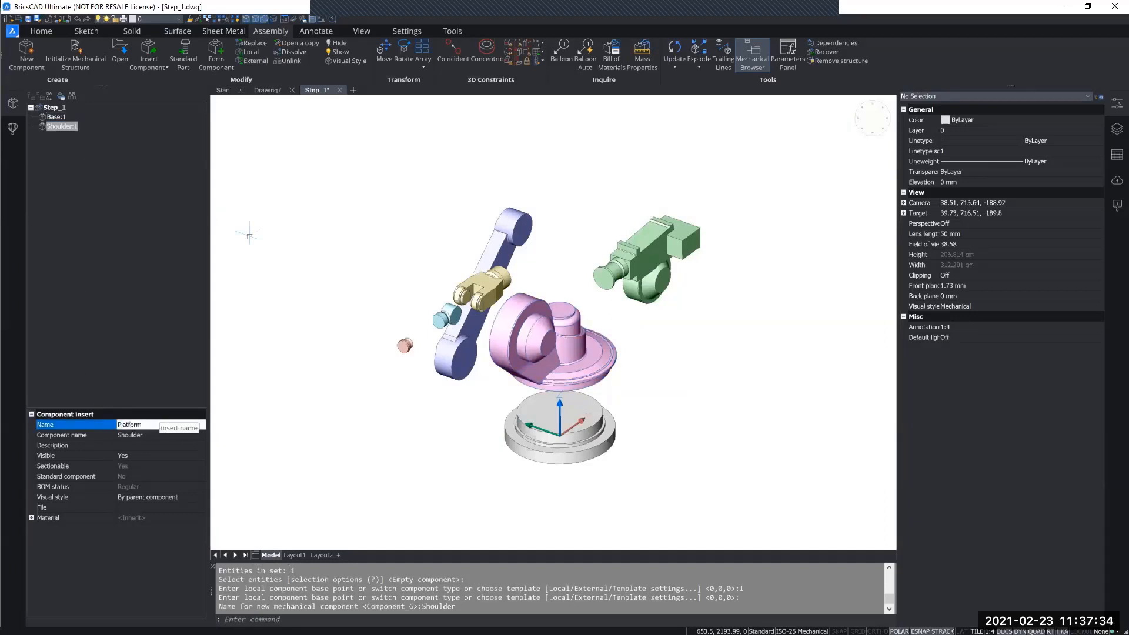
{"action": "key", "text": "Return"}
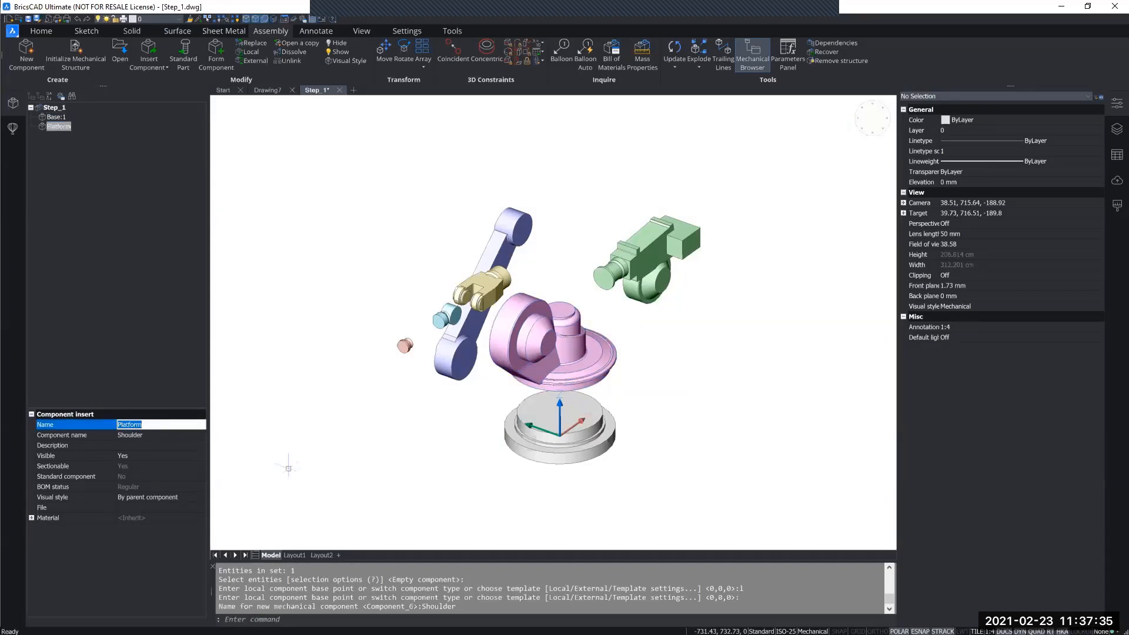
{"action": "middle_click_drag", "start_coordinate": [375, 444], "coordinate": [363, 442]}
{"action": "left_click", "coordinate": [153, 435]}
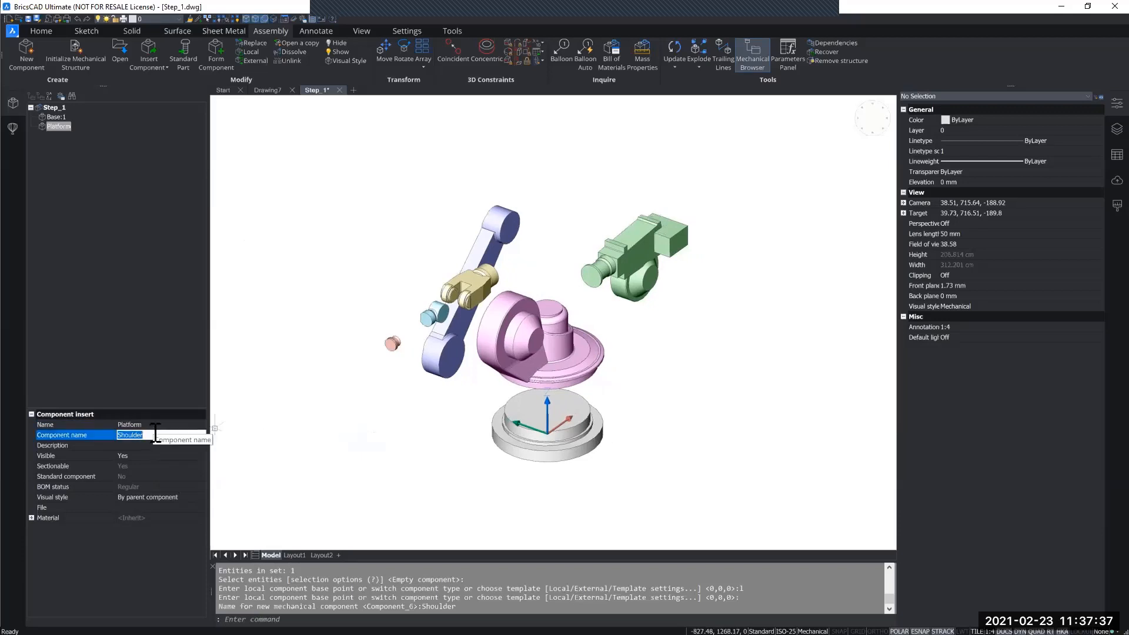
{"action": "type", "text": "Pl"}
{"action": "key", "text": "Return"}
{"action": "middle_click_drag", "start_coordinate": [496, 431], "coordinate": [472, 445]}
{"action": "key", "text": "Escape"}
{"action": "key", "text": "Escape"}
{"action": "key", "text": "Escape"}
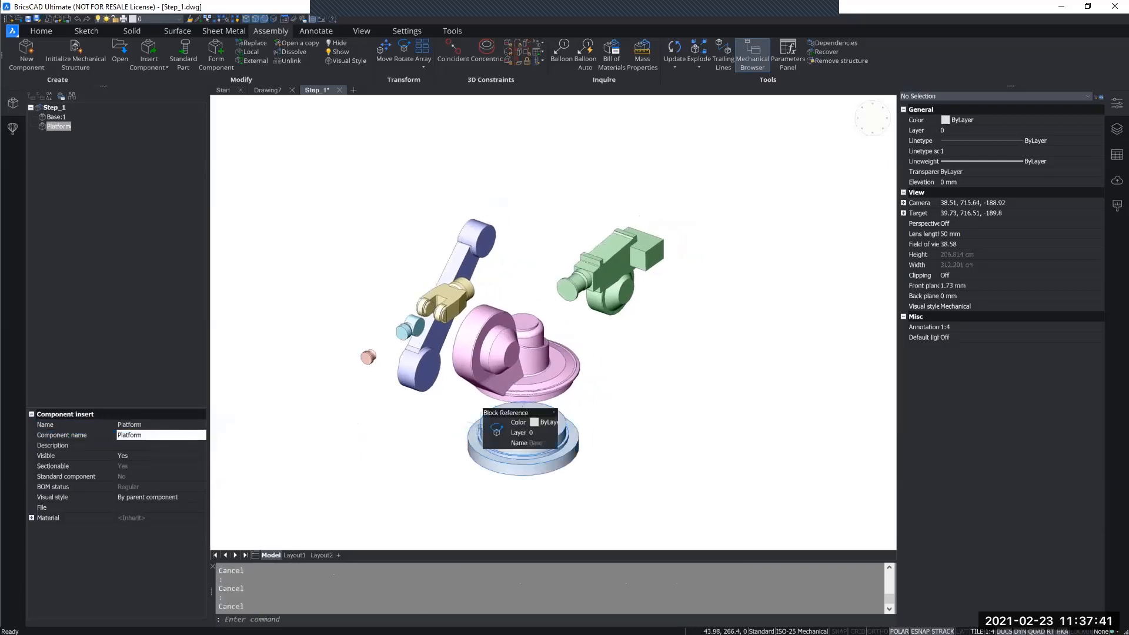
Form a local mechanical component named Shoulder from the long blue link solid, with base point 0,0,0.
{"action": "key", "text": "Return"}
{"action": "left_click", "coordinate": [482, 238]}
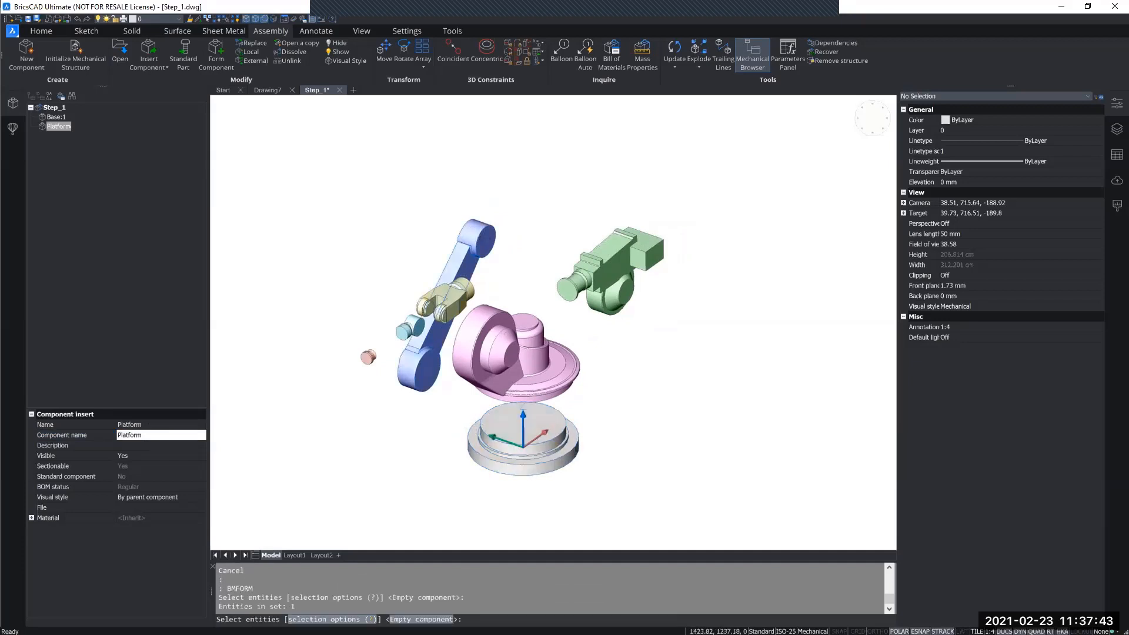
{"action": "key", "text": "Return"}
{"action": "type", "text": "l"}
{"action": "key", "text": "Return"}
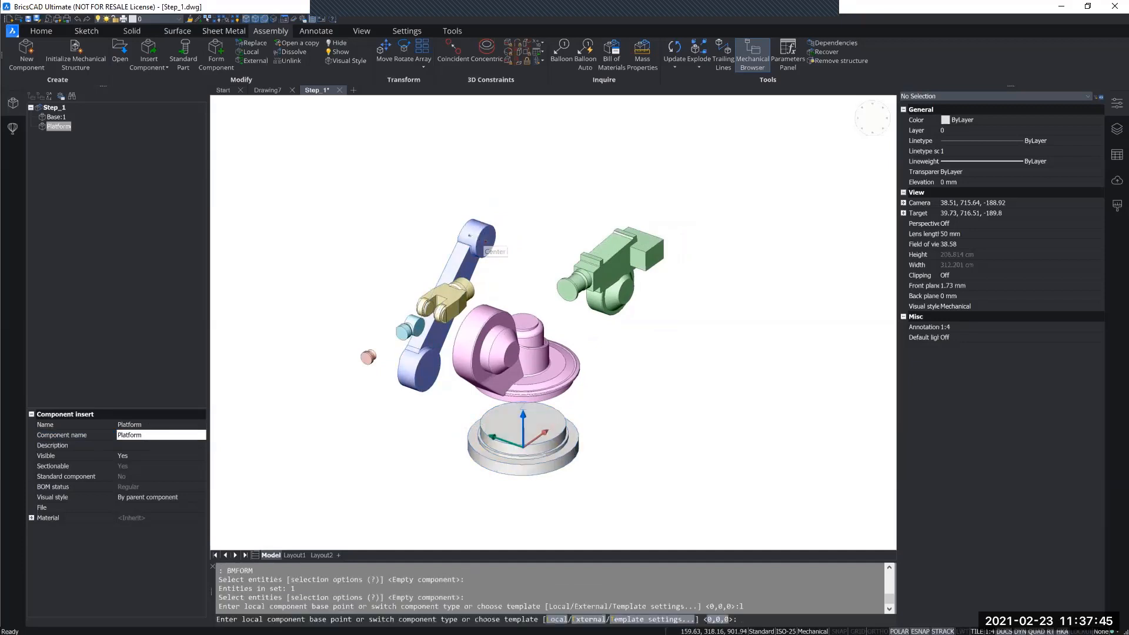
{"action": "key", "text": "Return"}
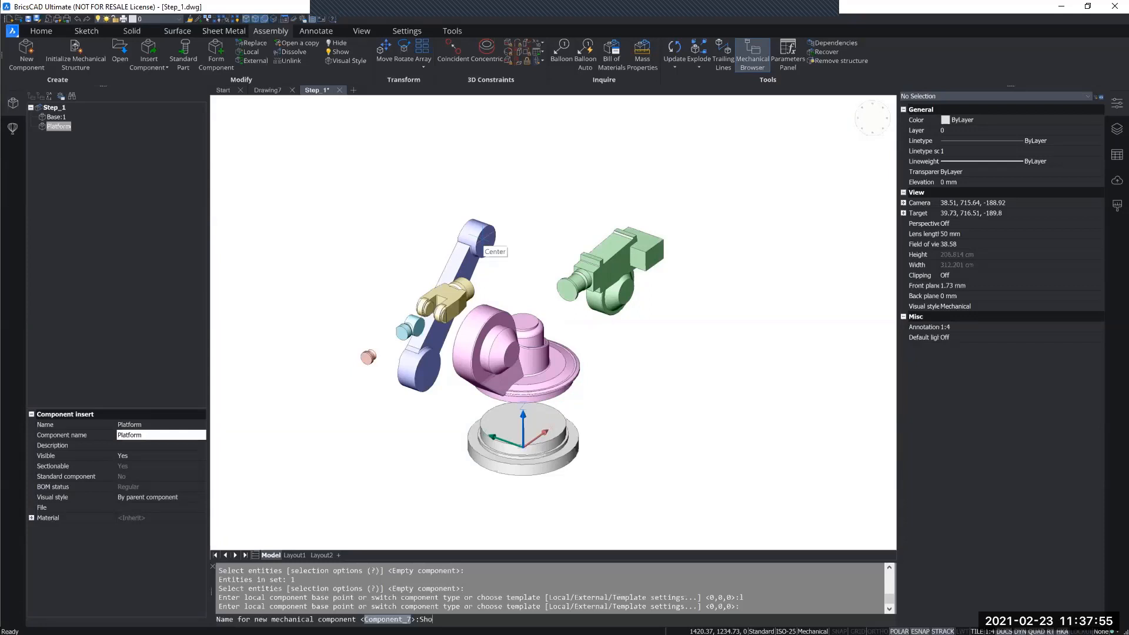
{"action": "type", "text": "der"}
{"action": "key", "text": "Return"}
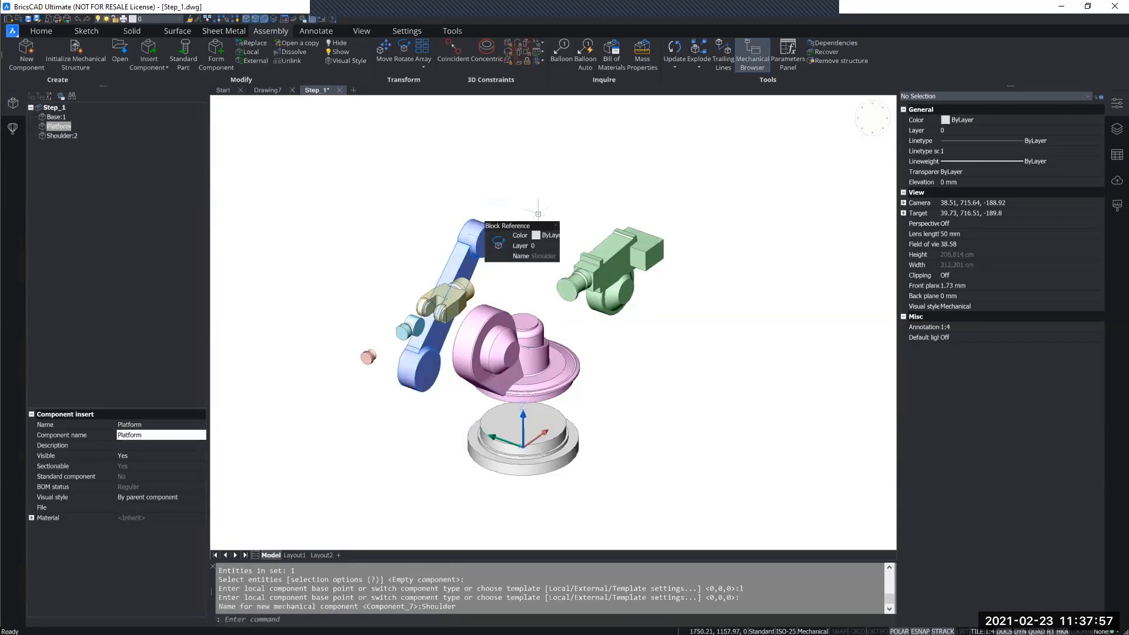
Form a local mechanical component named Arm from the green solid with base point 0,0,0, and check it in the assembly structure.
{"action": "key", "text": "Return"}
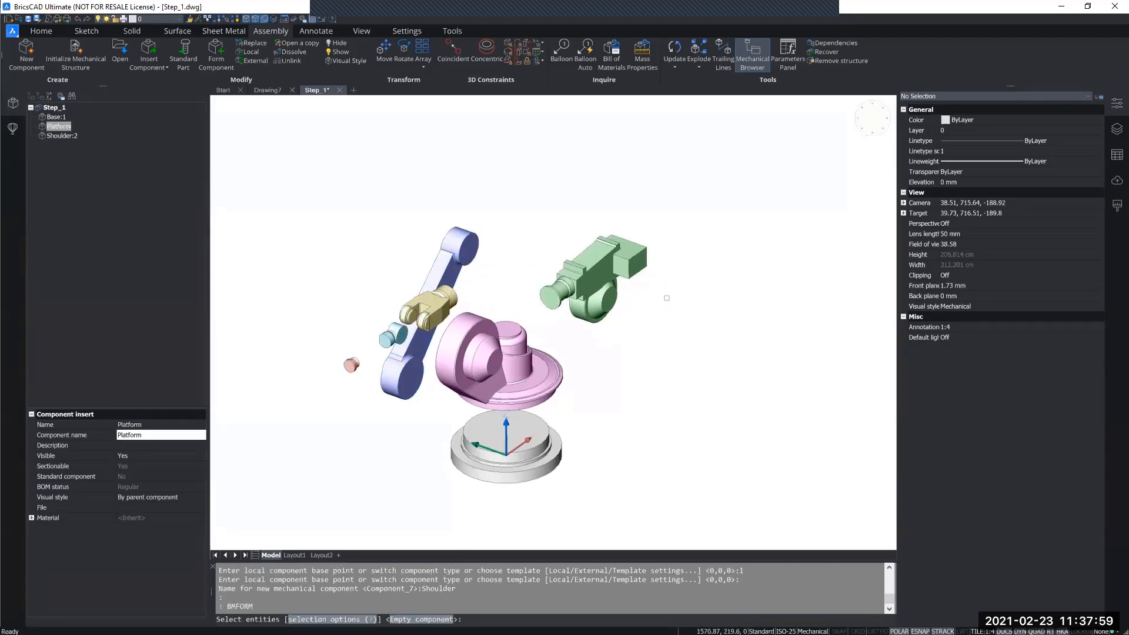
{"action": "left_click", "coordinate": [616, 281]}
{"action": "key", "text": "Return"}
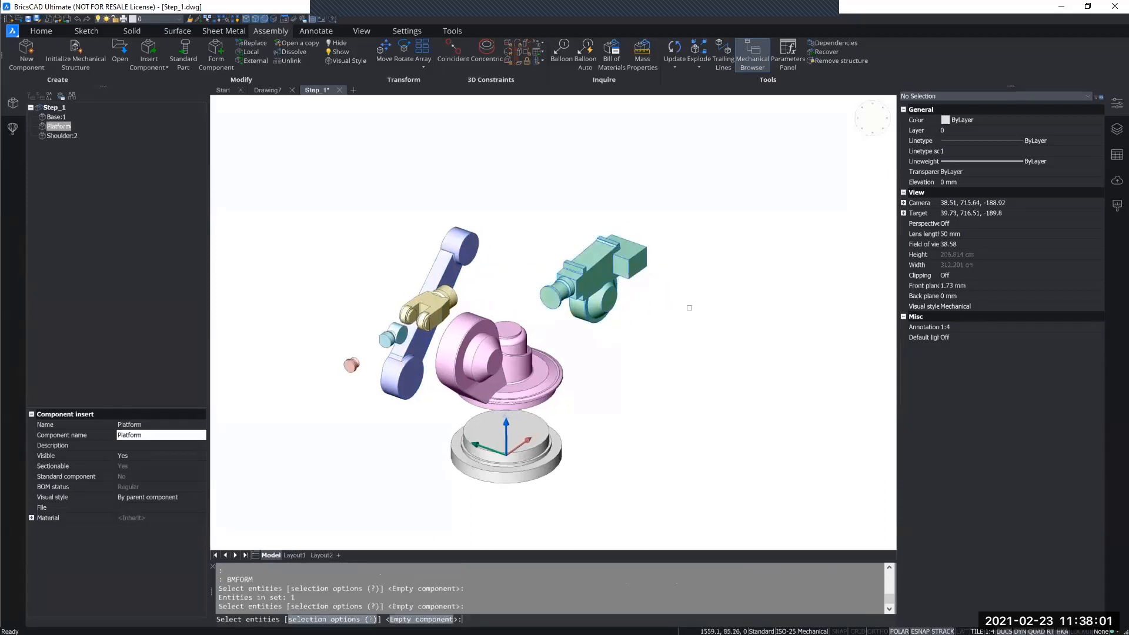
{"action": "type", "text": "l"}
{"action": "key", "text": "Return"}
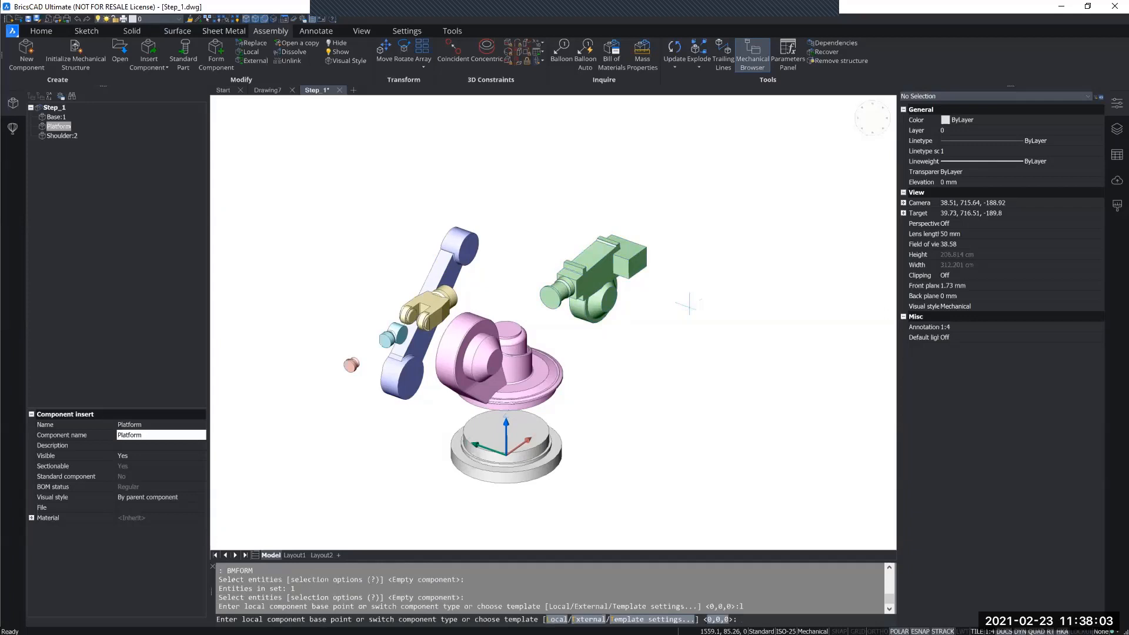
{"action": "key", "text": "Return"}
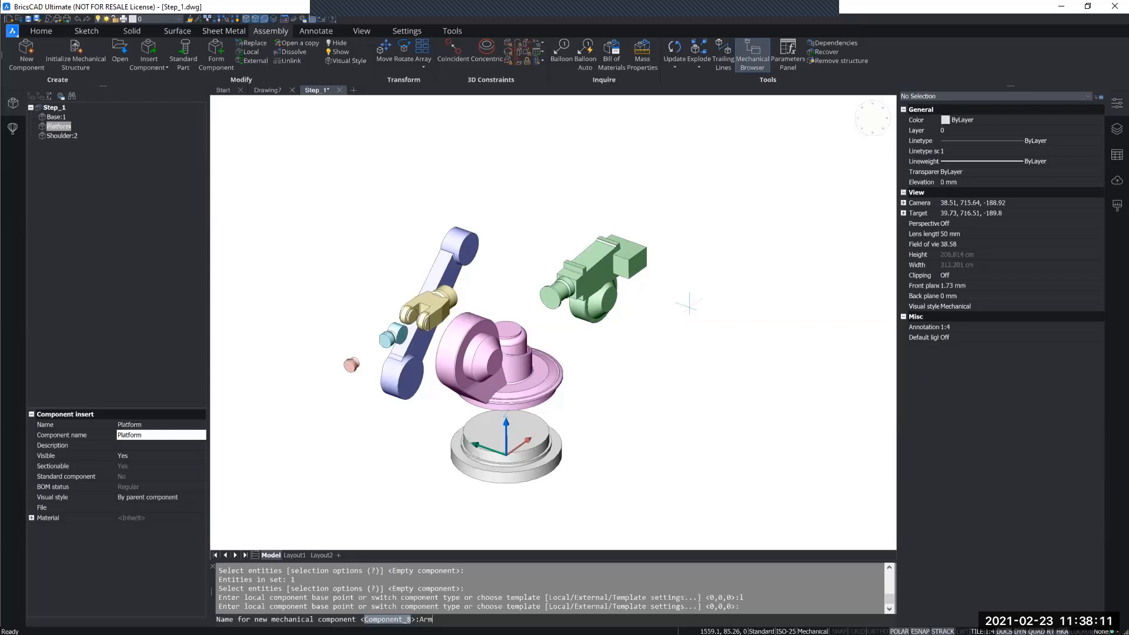
{"action": "key", "text": "Return"}
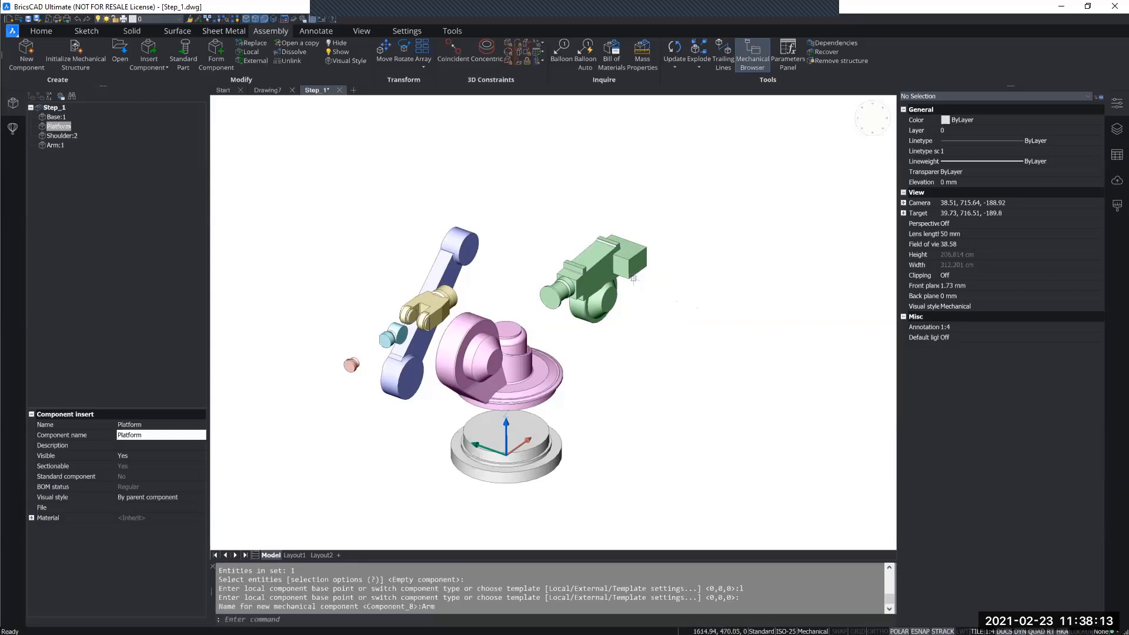
{"action": "left_click", "coordinate": [617, 258]}
{"action": "key", "text": "Escape"}
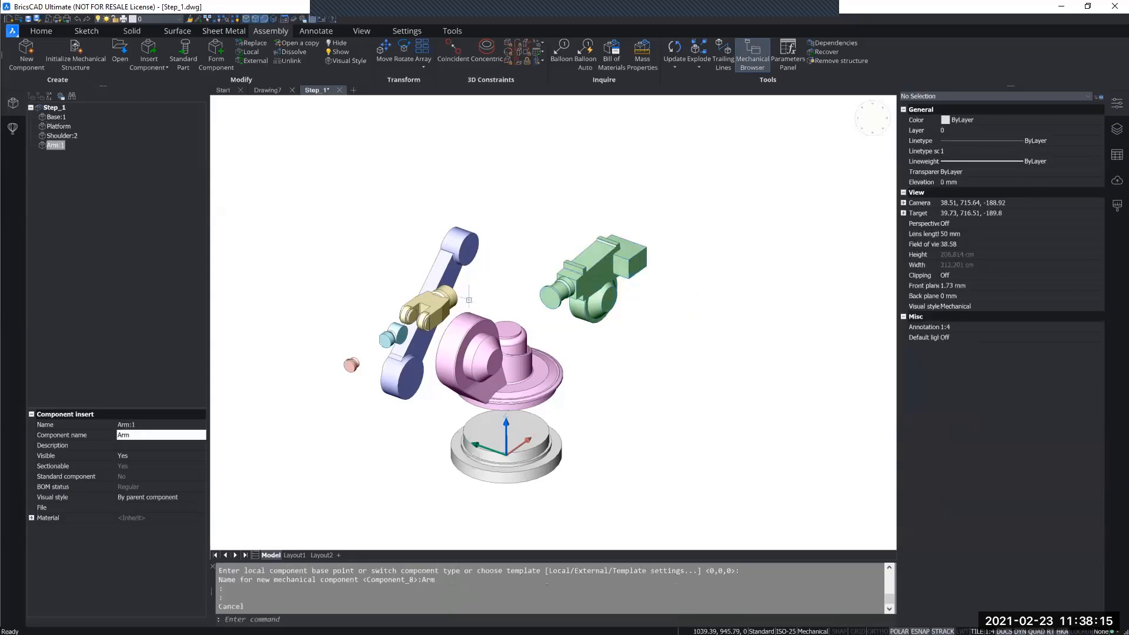
Form a local mechanical component named Hand from the yellow forked solid, with base point 0,0,0.
{"action": "left_click", "coordinate": [441, 298]}
{"action": "key", "text": "Escape"}
{"action": "left_click", "coordinate": [438, 303]}
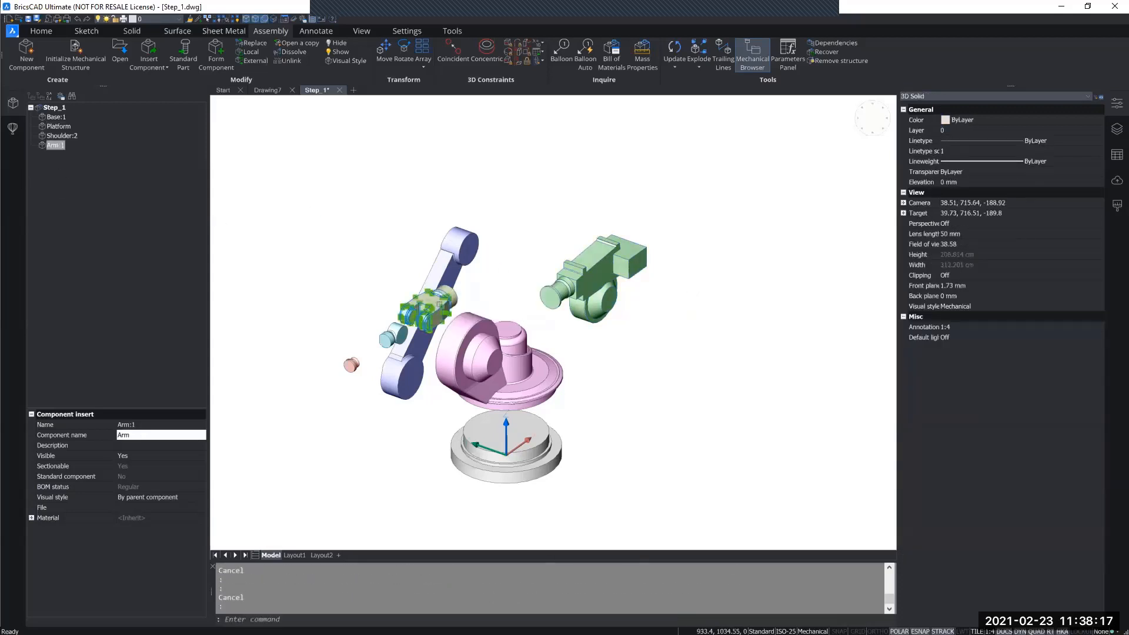
{"action": "key", "text": "Return"}
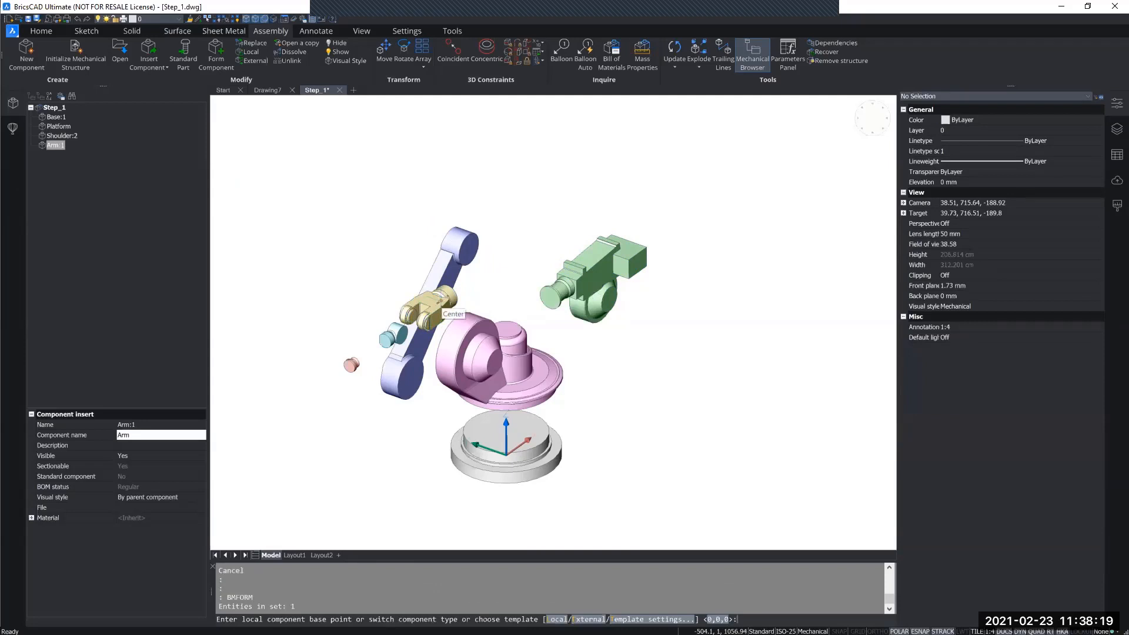
{"action": "type", "text": "l"}
{"action": "key", "text": "Return"}
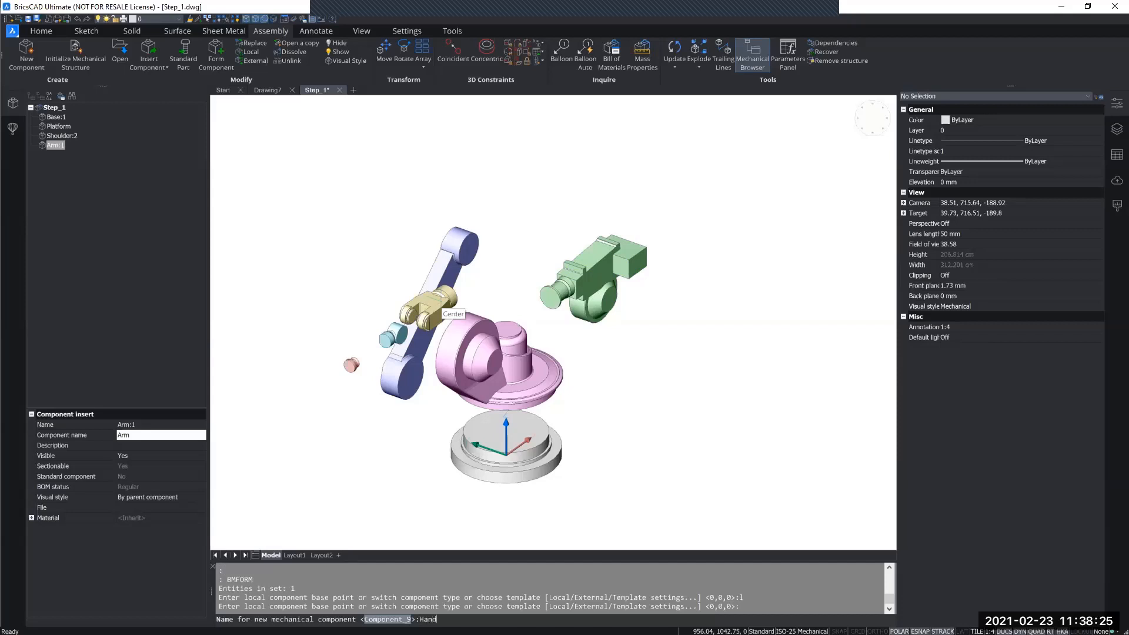
{"action": "key", "text": "Return"}
Form a local mechanical component named Head from the small cyan wrist solid, with base point 0,0,0.
{"action": "middle_click_drag", "start_coordinate": [479, 296], "coordinate": [454, 321], "text": "shift"}
{"action": "key", "text": "Return"}
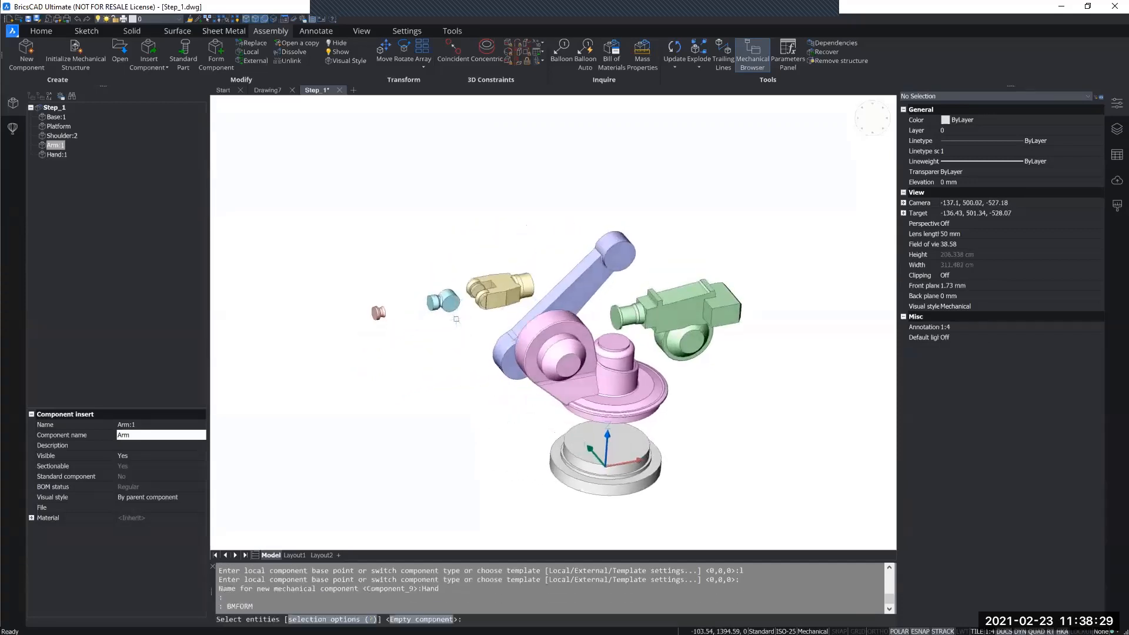
{"action": "left_click", "coordinate": [447, 304]}
{"action": "key", "text": "Return"}
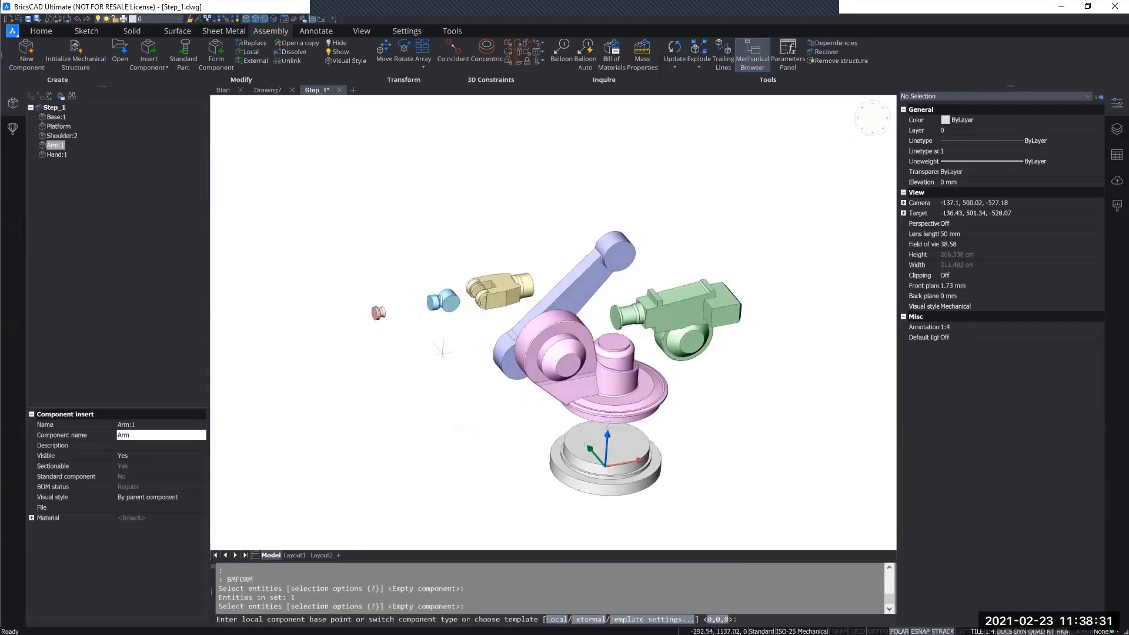
{"action": "type", "text": "l"}
{"action": "key", "text": "Return"}
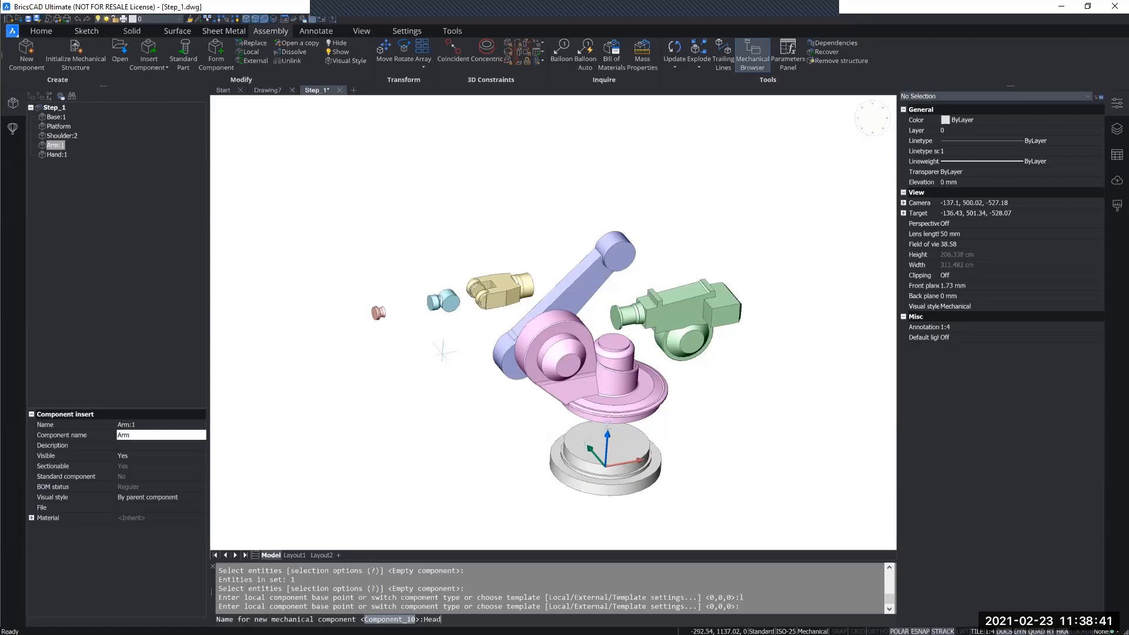
{"action": "type", "text": "Head"}
{"action": "key", "text": "Return"}
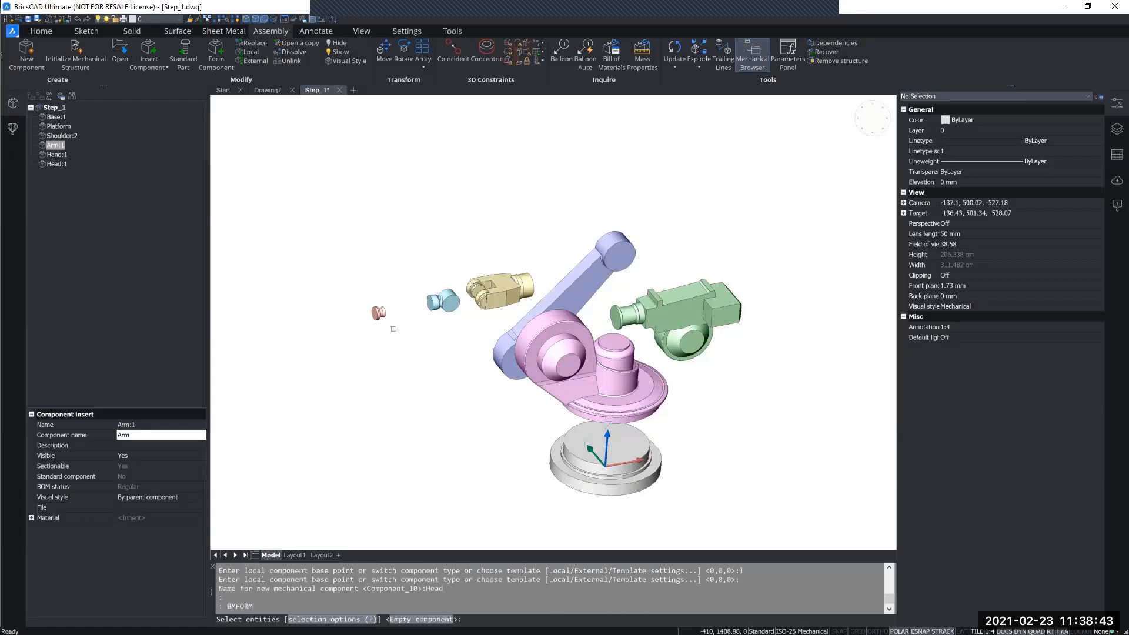
Form a local mechanical component named Grip from the small red end solid with base point 0,0,0, and check the components in the assembly structure.
{"action": "left_click", "coordinate": [381, 314]}
{"action": "key", "text": "Return"}
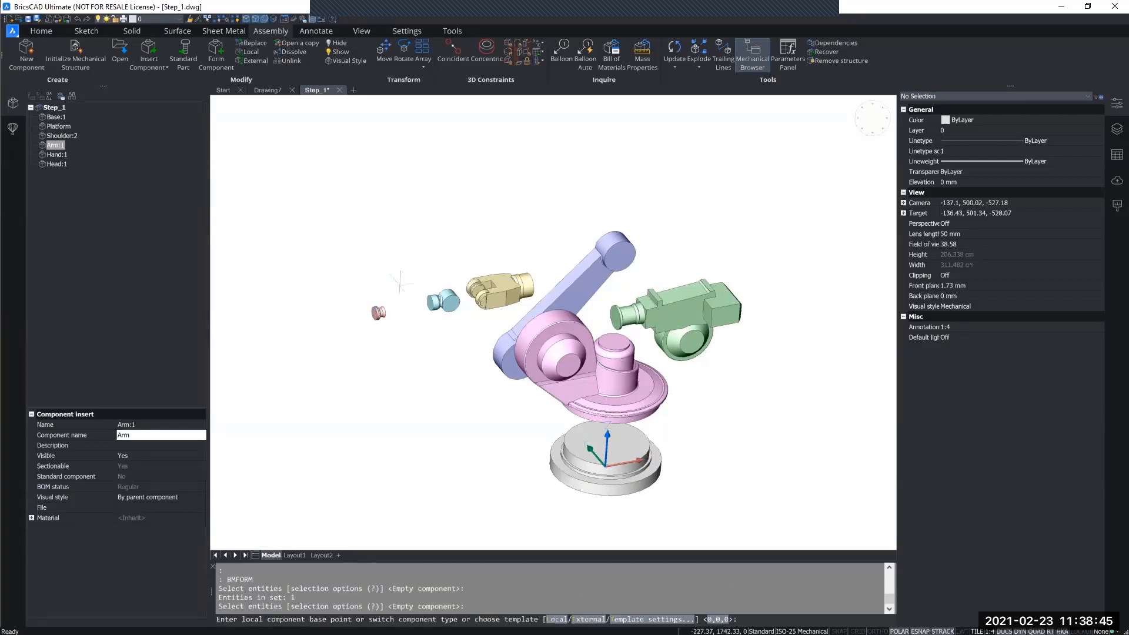
{"action": "type", "text": "l"}
{"action": "key", "text": "Return"}
{"action": "key", "text": "Return"}
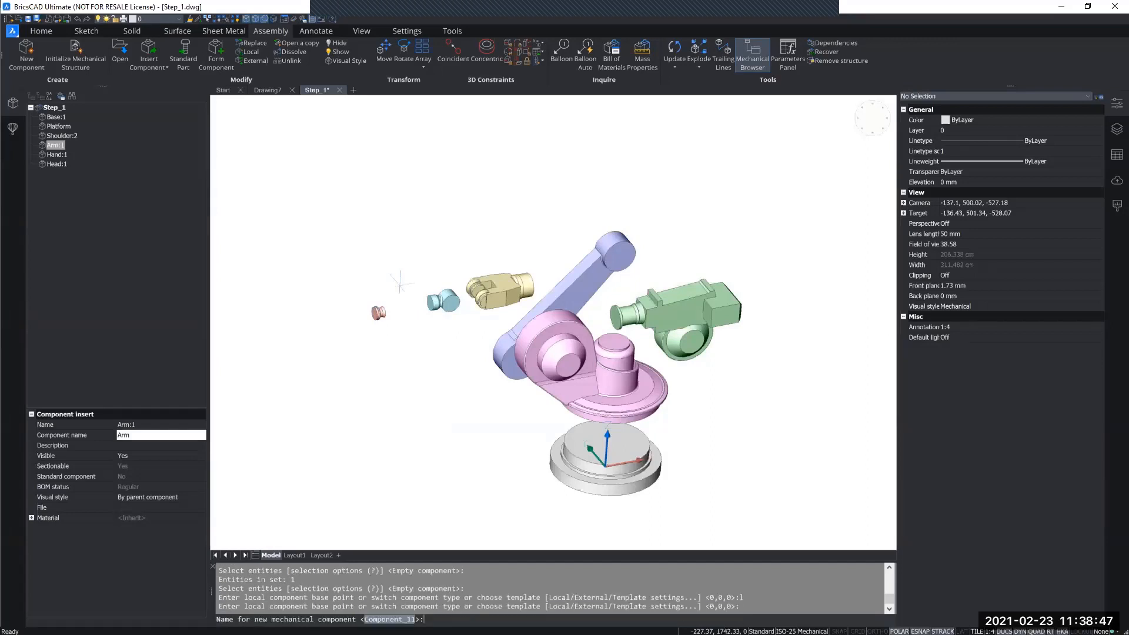
{"action": "key", "text": "Return"}
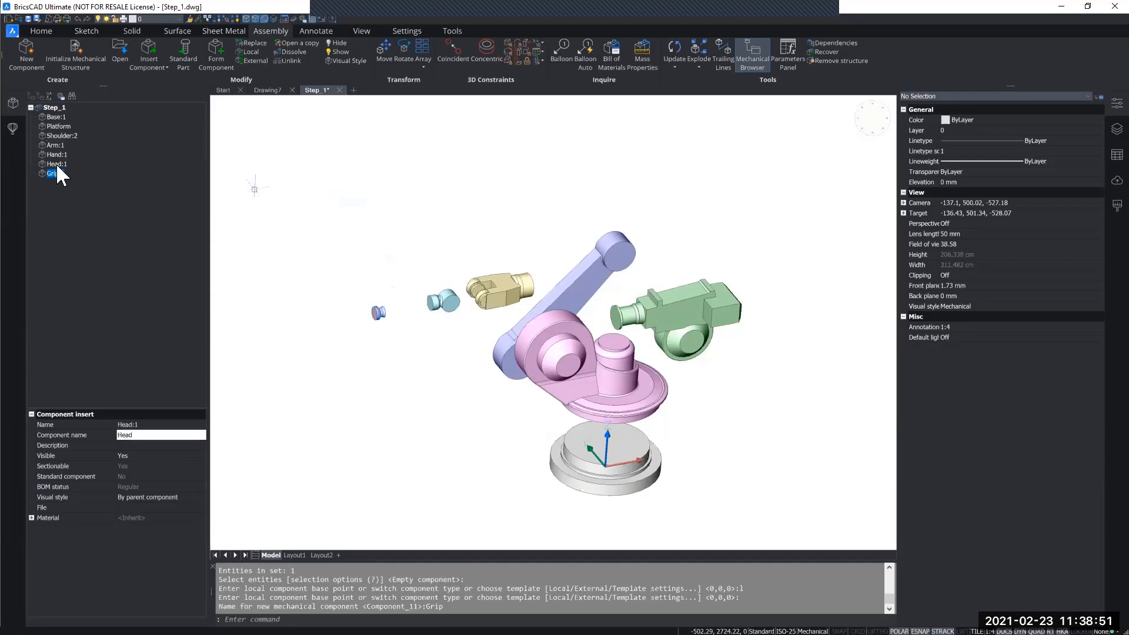
{"action": "left_click", "coordinate": [59, 126]}
{"action": "left_click", "coordinate": [56, 118]}
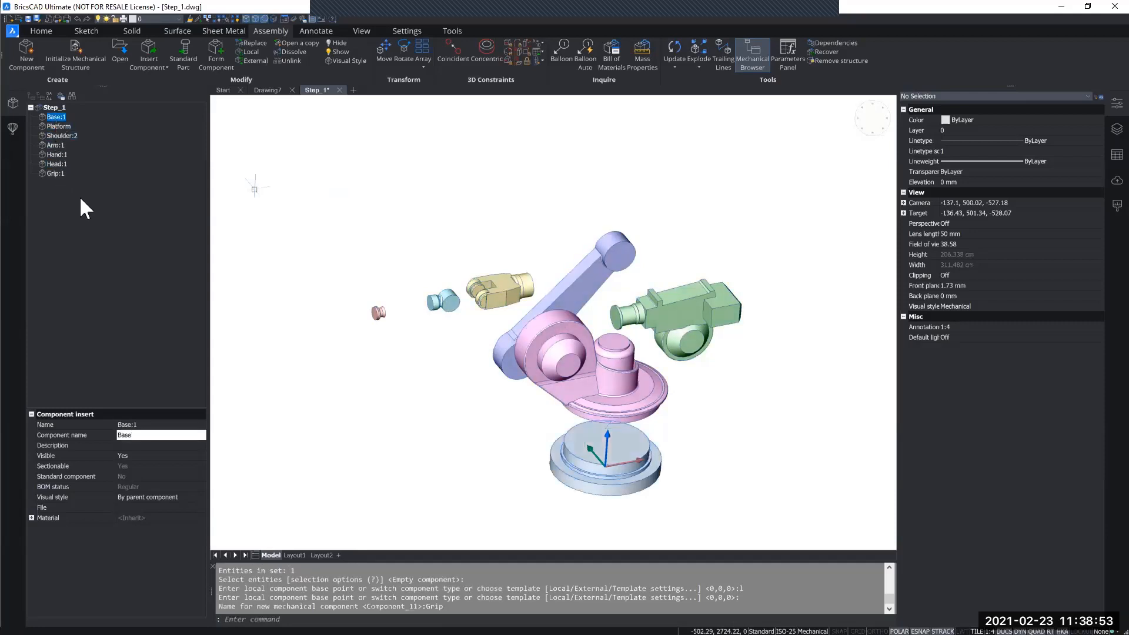
{"action": "middle_click_drag", "start_coordinate": [411, 401], "coordinate": [487, 383], "text": "shift"}
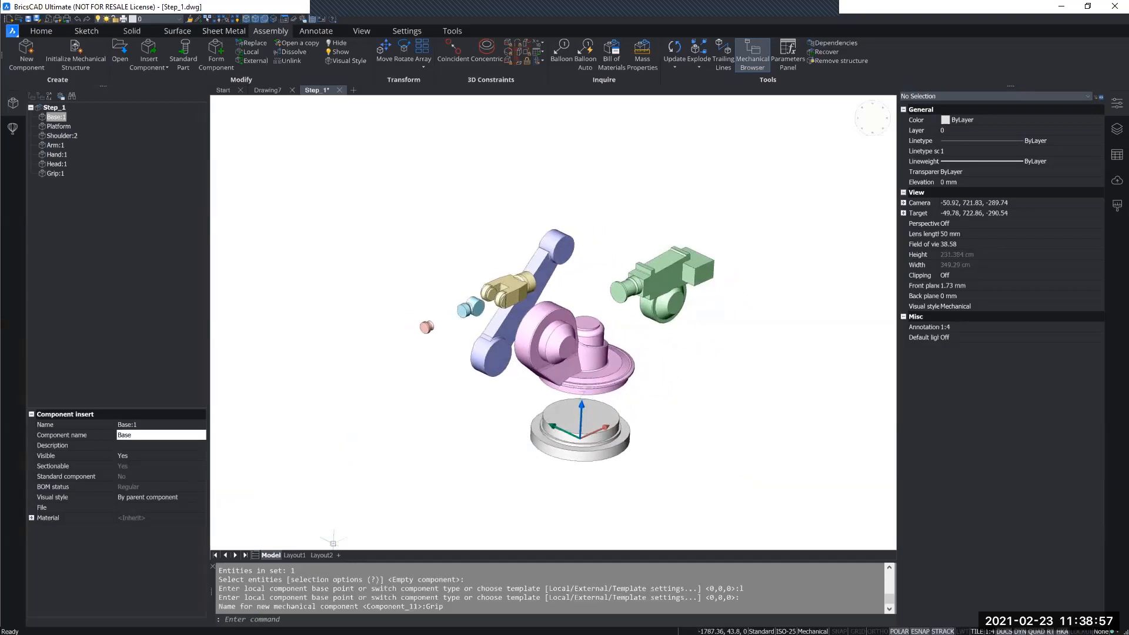
{"action": "left_click", "coordinate": [527, 61]}
{"action": "left_click", "coordinate": [605, 446]}
{"action": "key", "text": "Escape"}
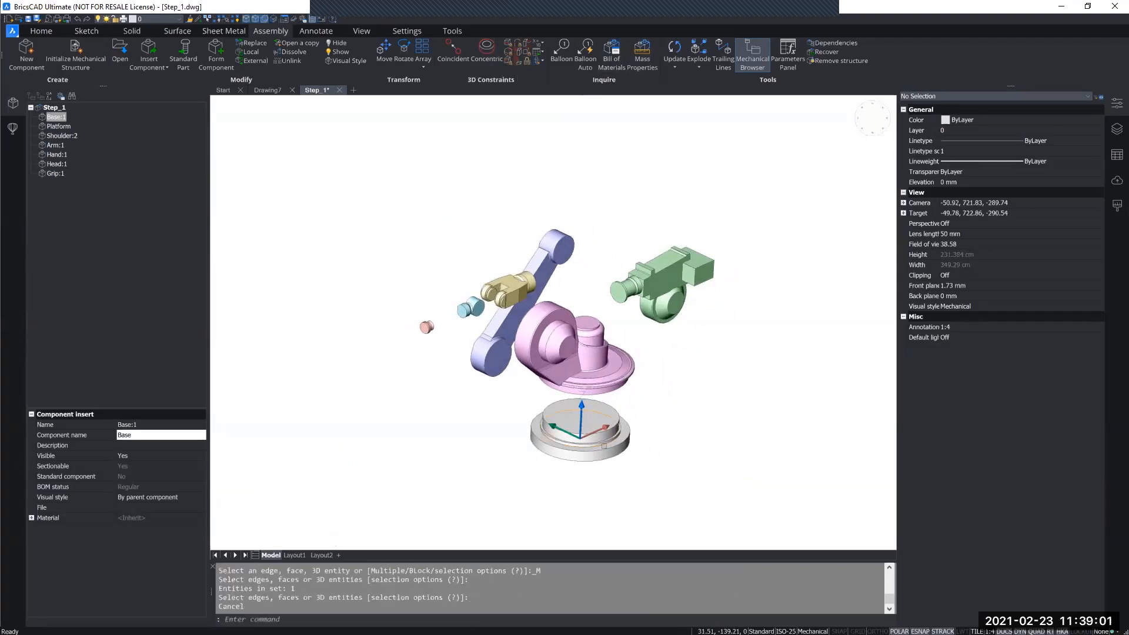
{"action": "key", "text": "Escape"}
{"action": "key", "text": "Escape"}
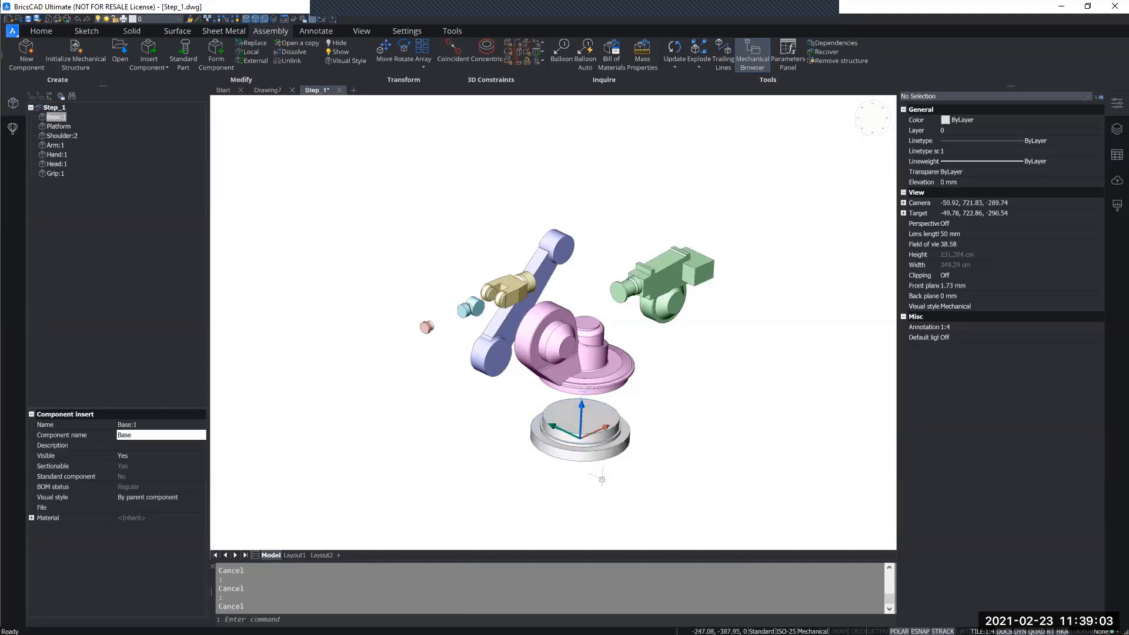
Apply a 3D Fix constraint to the grey base component and select it in the assembly's constraint list.
{"action": "left_click_drag", "start_coordinate": [602, 479], "coordinate": [586, 424]}
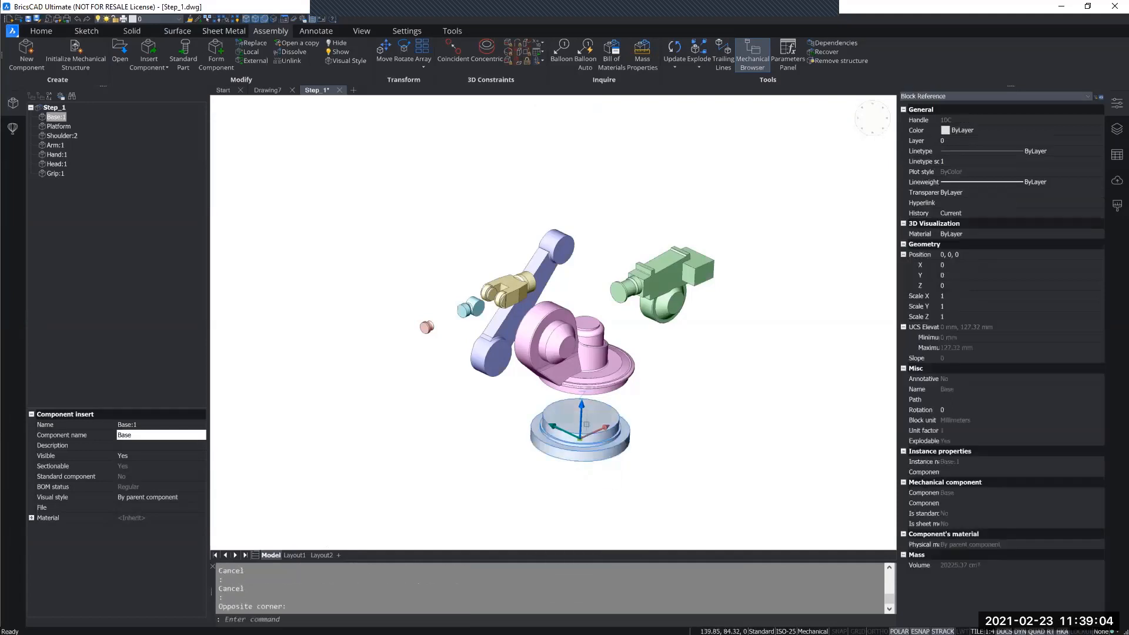
{"action": "left_click", "coordinate": [525, 61]}
{"action": "middle_click_drag", "start_coordinate": [670, 378], "coordinate": [587, 387]}
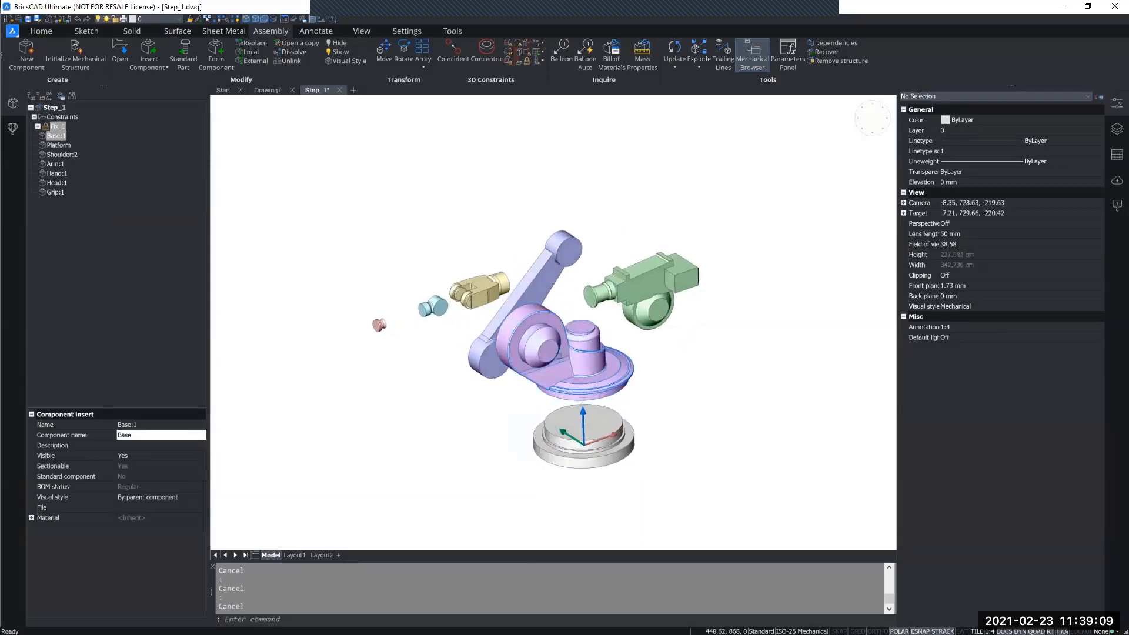
{"action": "left_click", "coordinate": [49, 125]}
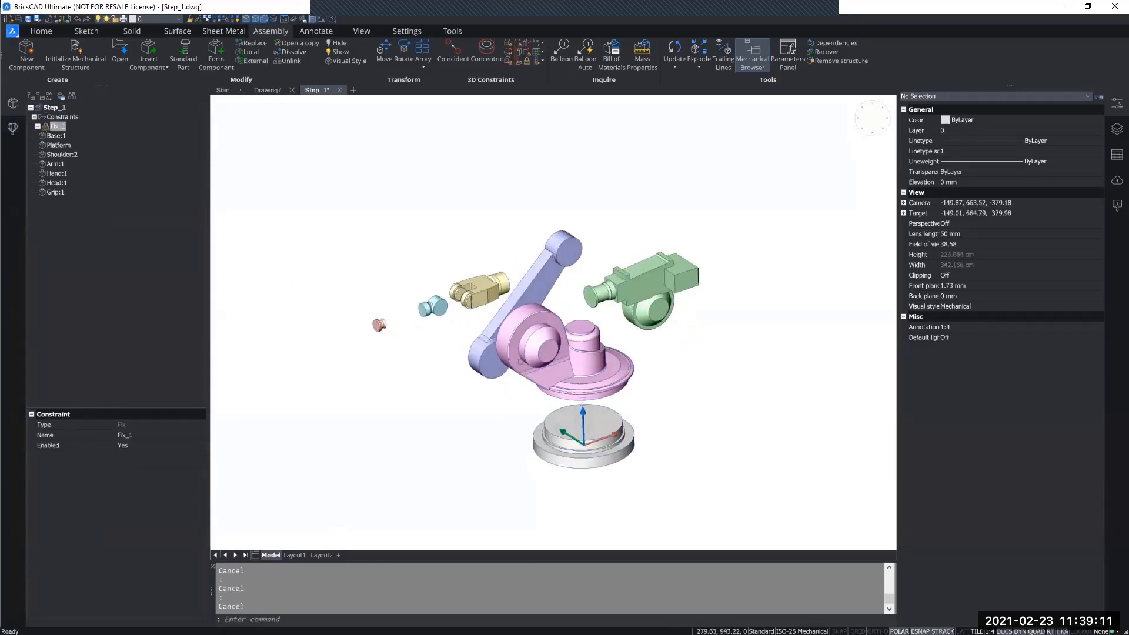
Add a concentric constraint between the pink platform's lower cylindrical rim and the base's upper cylindrical face.
{"action": "middle_click_drag", "start_coordinate": [538, 365], "coordinate": [591, 360]}
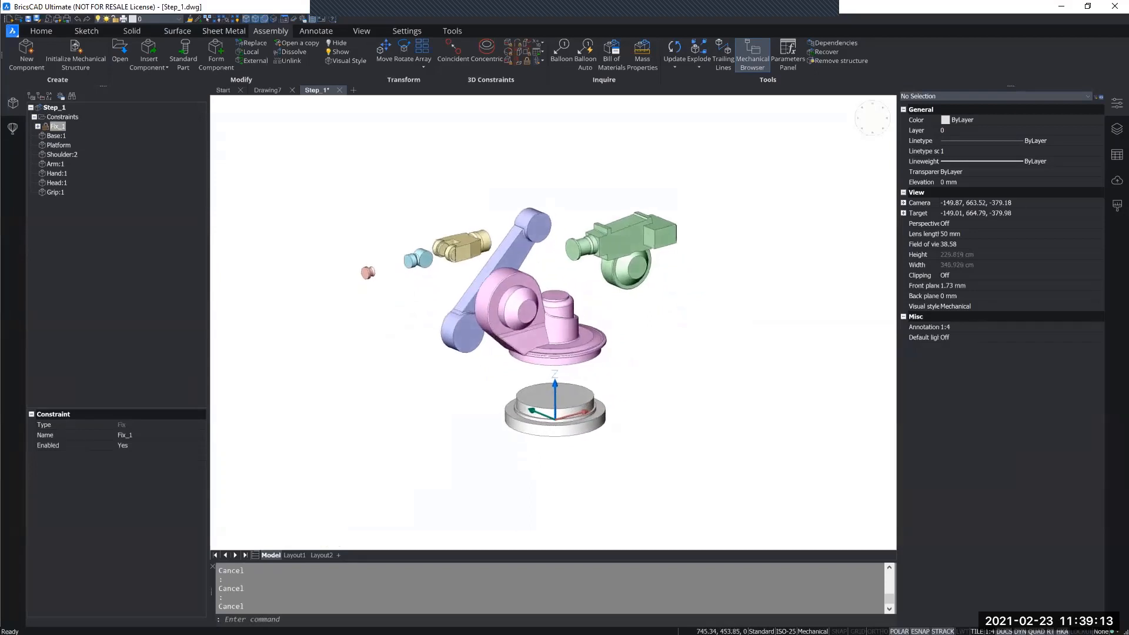
{"action": "left_click", "coordinate": [451, 46]}
{"action": "left_click", "coordinate": [481, 47]}
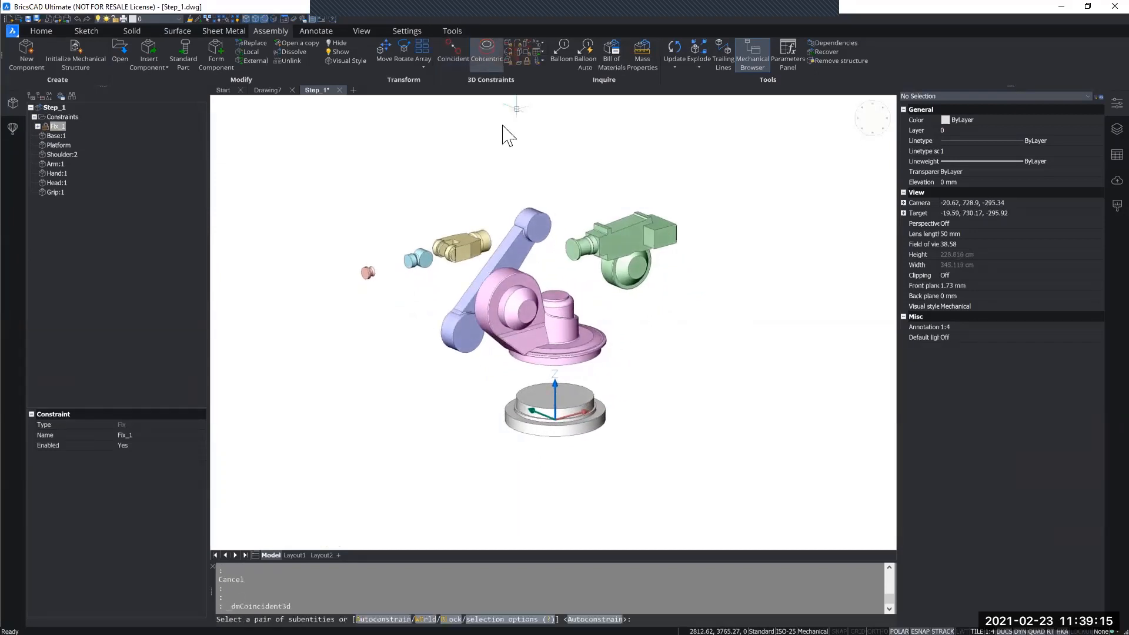
{"action": "middle_click_drag", "start_coordinate": [525, 274], "coordinate": [526, 216], "text": "shift"}
{"action": "scroll", "coordinate": [532, 359], "scroll_direction": "up", "scroll_amount": 5}
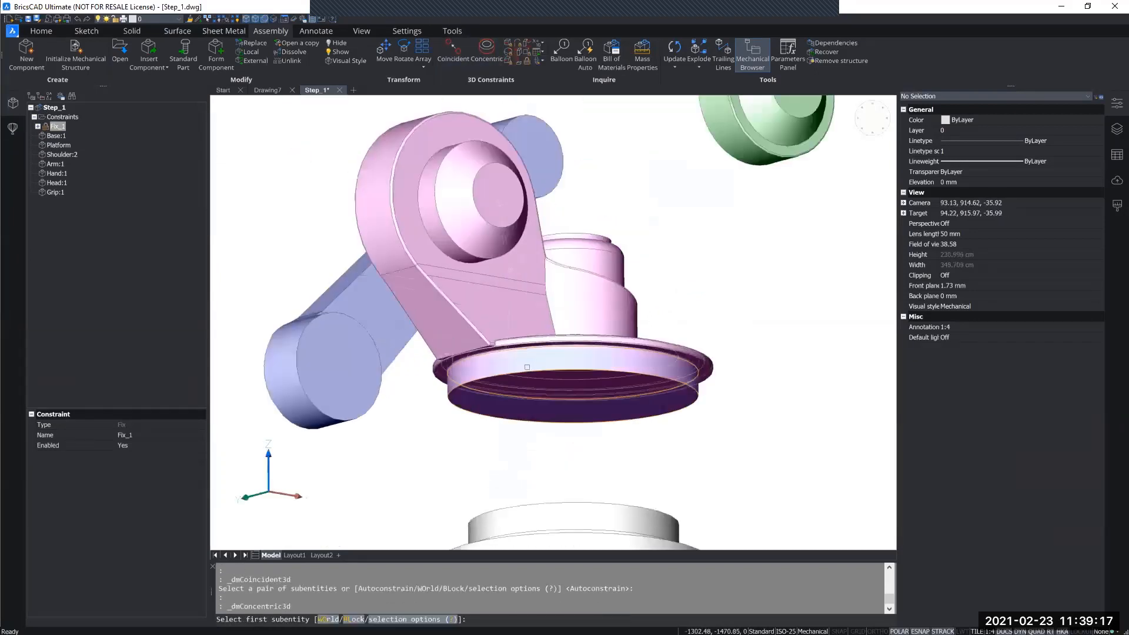
{"action": "left_click", "coordinate": [528, 366]}
{"action": "middle_click_drag", "start_coordinate": [527, 367], "coordinate": [527, 252]}
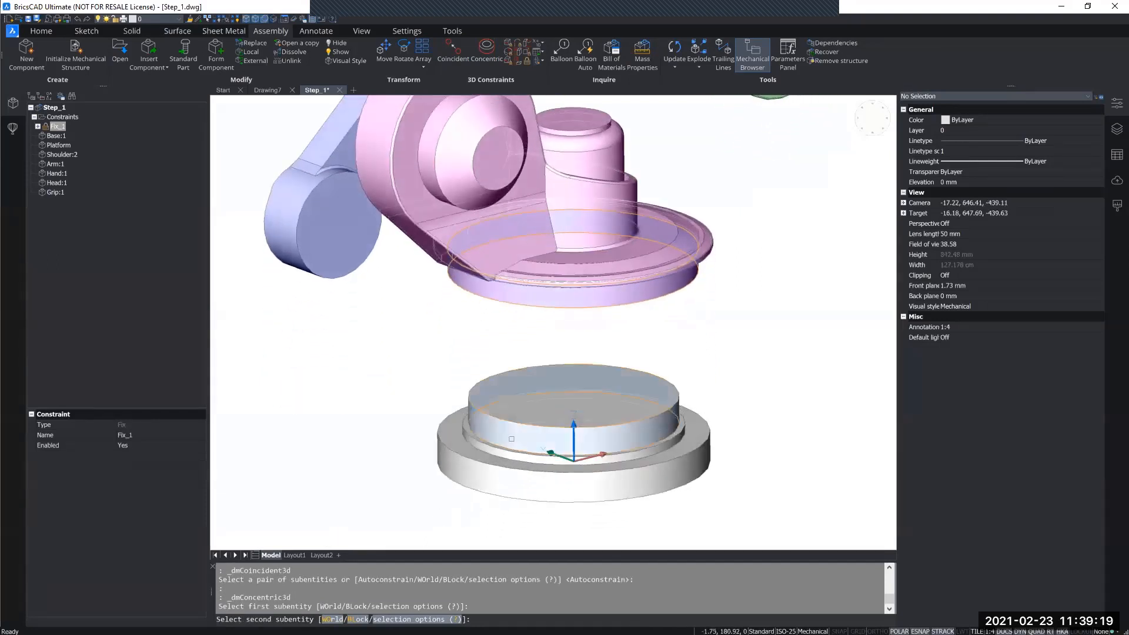
{"action": "left_click", "coordinate": [511, 438]}
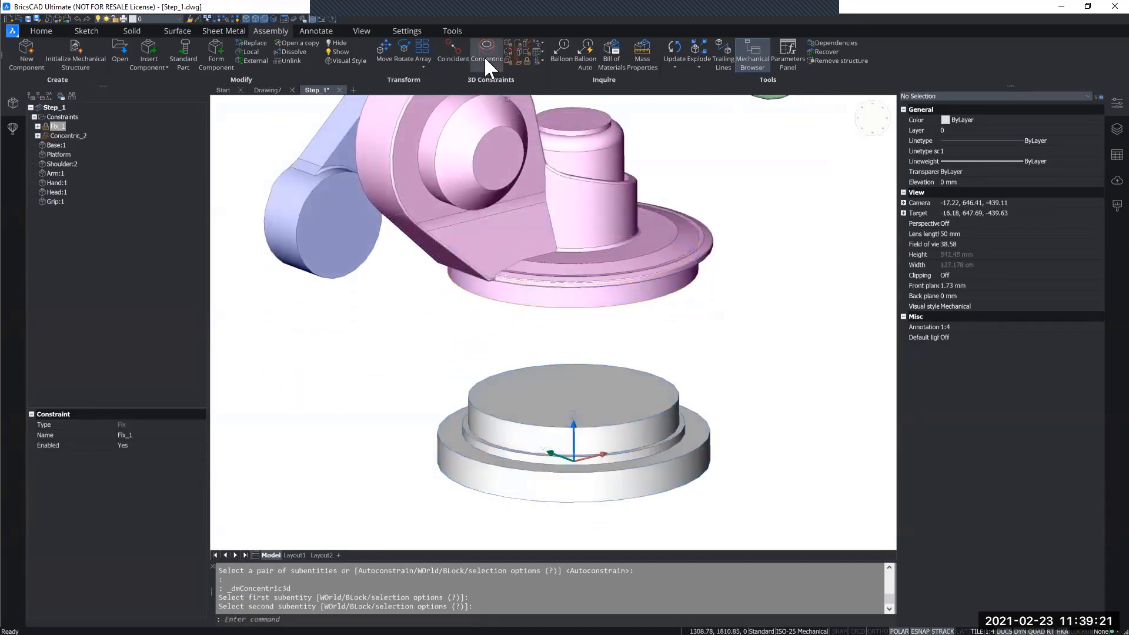
Add a coincident constraint between the pink platform's underside and the base's top face so the platform sits on the base.
{"action": "left_click", "coordinate": [454, 48]}
{"action": "middle_click_drag", "start_coordinate": [551, 303], "coordinate": [551, 368], "text": "shift"}
{"action": "left_click", "coordinate": [551, 260]}
{"action": "left_click", "coordinate": [551, 381]}
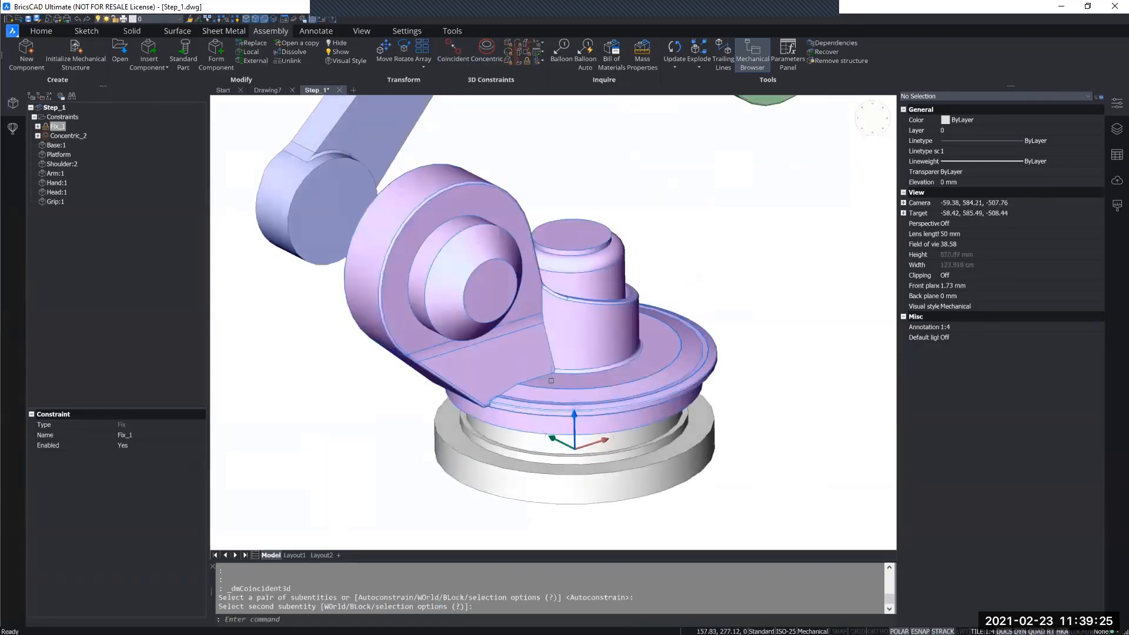
Make the flat face at the blue shoulder's lower end coincident with the flat back face of the platform's upright housing.
{"action": "scroll", "coordinate": [551, 382], "scroll_direction": "down", "scroll_amount": 4}
{"action": "left_click", "coordinate": [443, 50]}
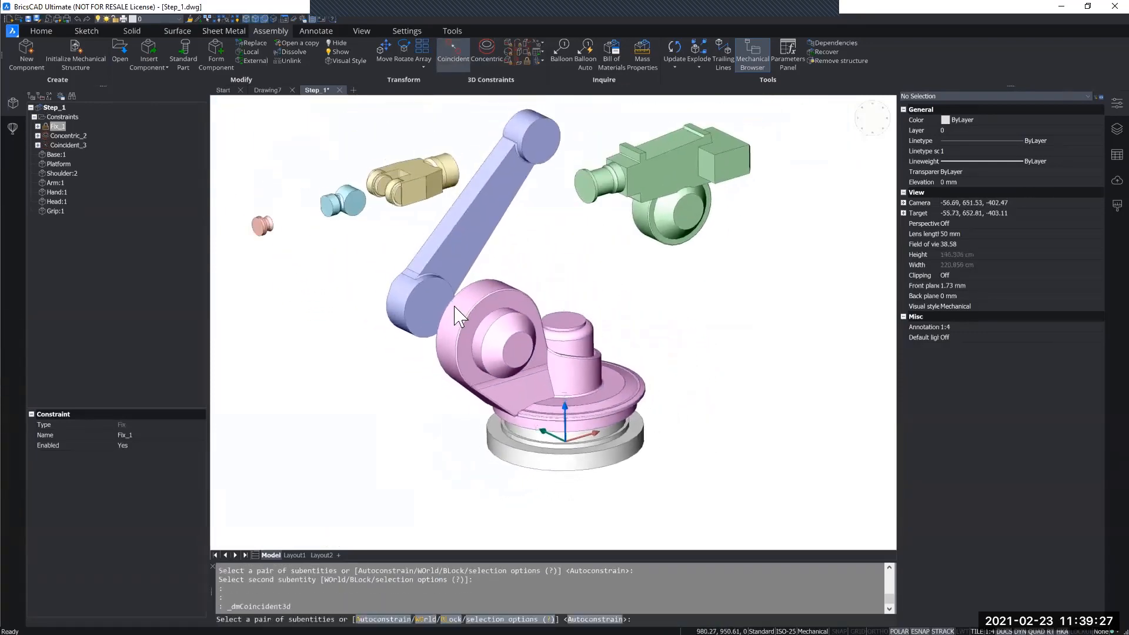
{"action": "middle_click_drag", "start_coordinate": [438, 276], "coordinate": [427, 280], "text": "shift"}
{"action": "left_click", "coordinate": [425, 320]}
{"action": "mouse_move", "coordinate": [426, 321]}
{"action": "middle_mouse_down", "text": "shift"}
{"action": "mouse_move", "coordinate": [423, 294]}
{"action": "mouse_move", "coordinate": [420, 317]}
{"action": "middle_mouse_up", "text": "shift"}
{"action": "left_click", "coordinate": [419, 318]}
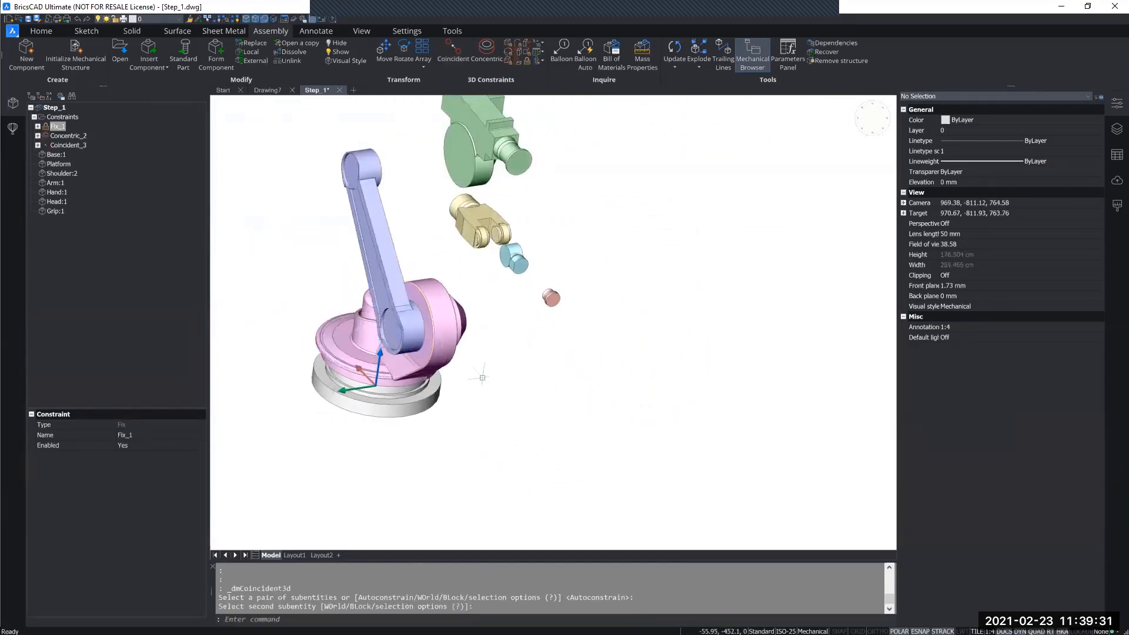
Make the blue shoulder's lower cylindrical end concentric with the rounded upright housing of the platform.
{"action": "middle_click_drag", "start_coordinate": [540, 370], "coordinate": [542, 356]}
{"action": "scroll", "coordinate": [380, 244], "scroll_direction": "up", "scroll_amount": 2}
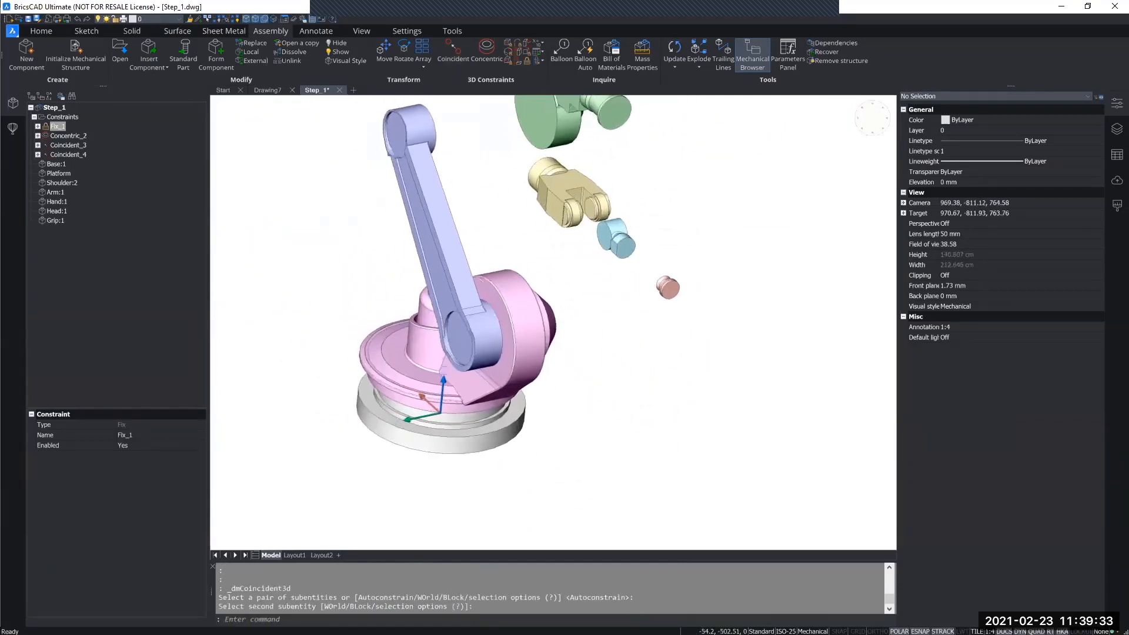
{"action": "left_click", "coordinate": [486, 54]}
{"action": "left_click", "coordinate": [497, 314]}
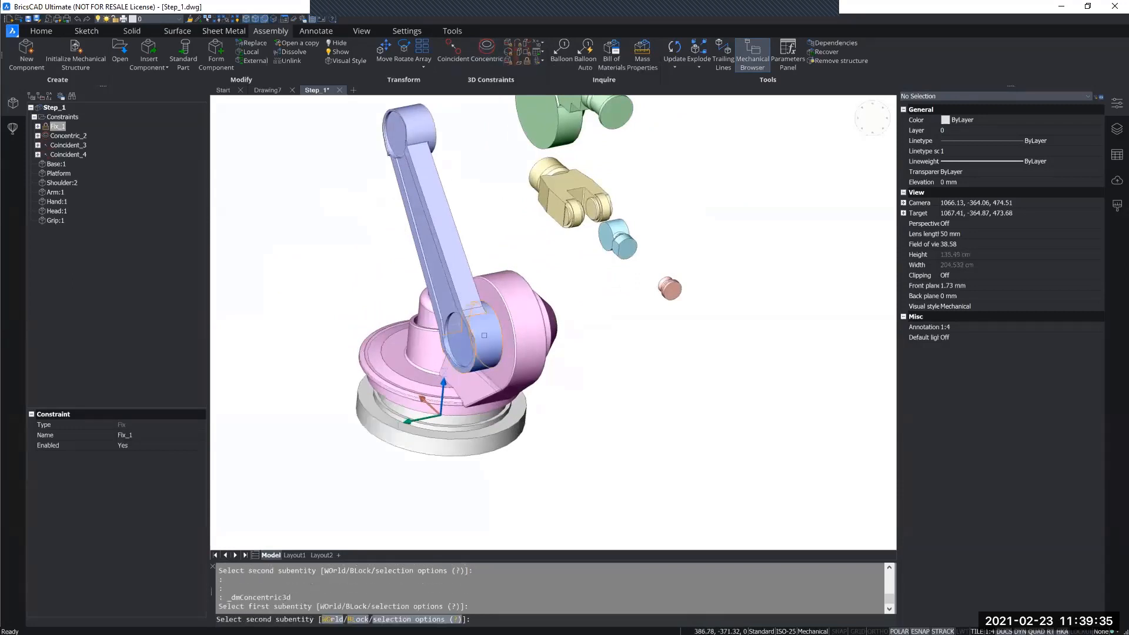
{"action": "left_click", "coordinate": [514, 290]}
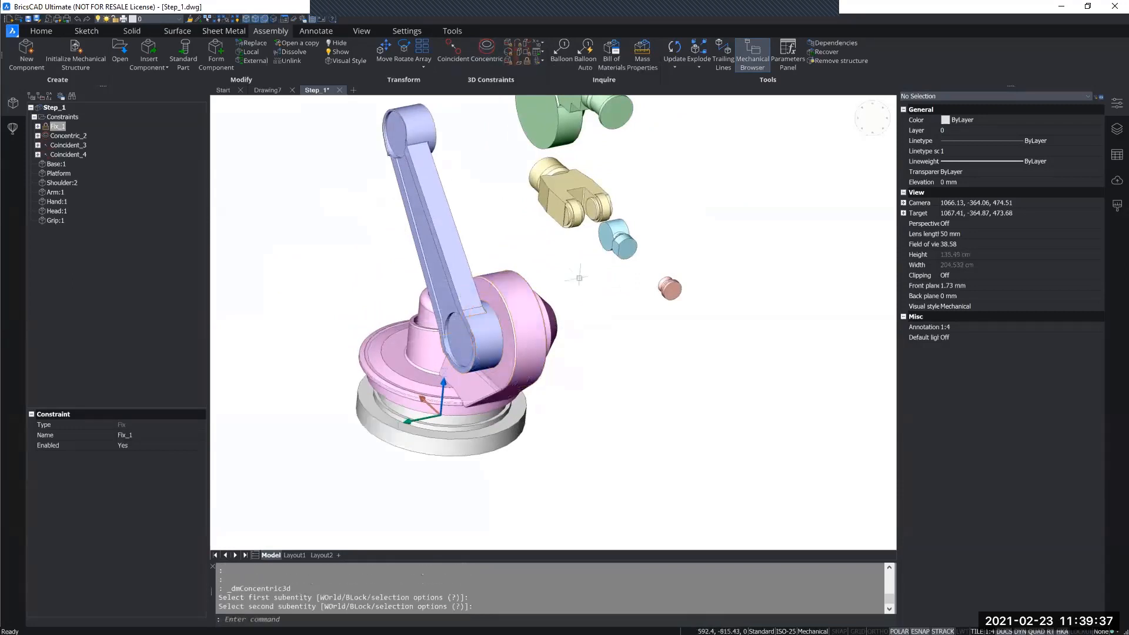
Make the green arm's round joint face coincident with the flat face at the blue shoulder's upper end.
{"action": "left_click", "coordinate": [449, 51]}
{"action": "left_click", "coordinate": [549, 185]}
{"action": "middle_click_drag", "start_coordinate": [549, 200], "coordinate": [618, 176], "text": "shift"}
{"action": "left_click", "coordinate": [619, 247]}
Make the green arm's round joint concentric with the cylindrical upper end of the blue shoulder.
{"action": "left_click", "coordinate": [492, 47]}
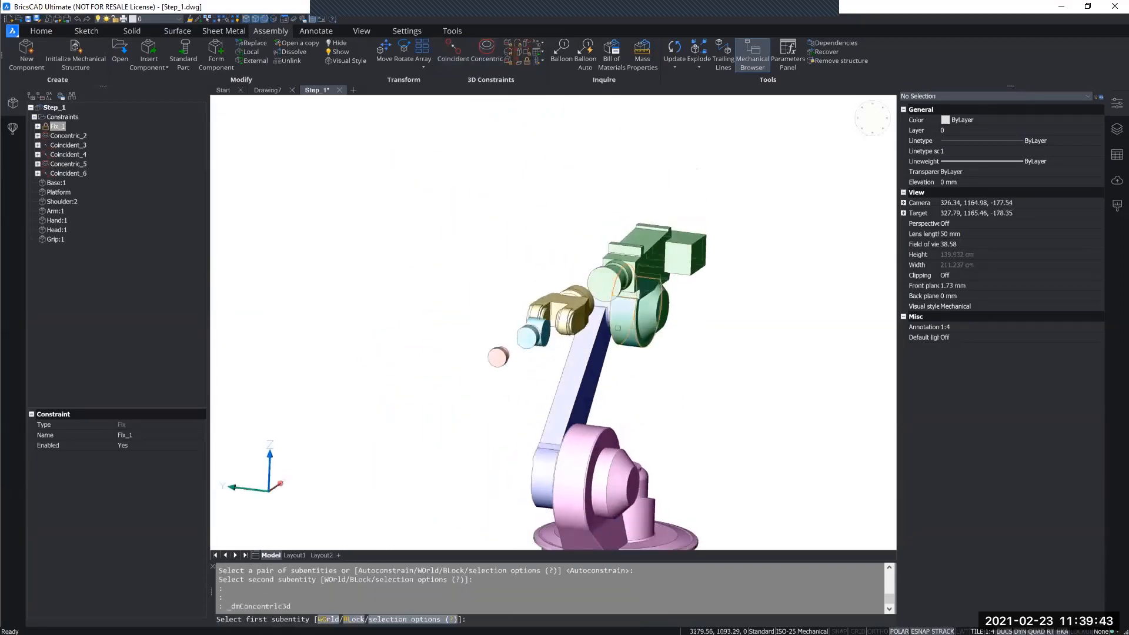
{"action": "left_click", "coordinate": [618, 328]}
{"action": "middle_click_drag", "start_coordinate": [618, 328], "coordinate": [541, 246], "text": "shift"}
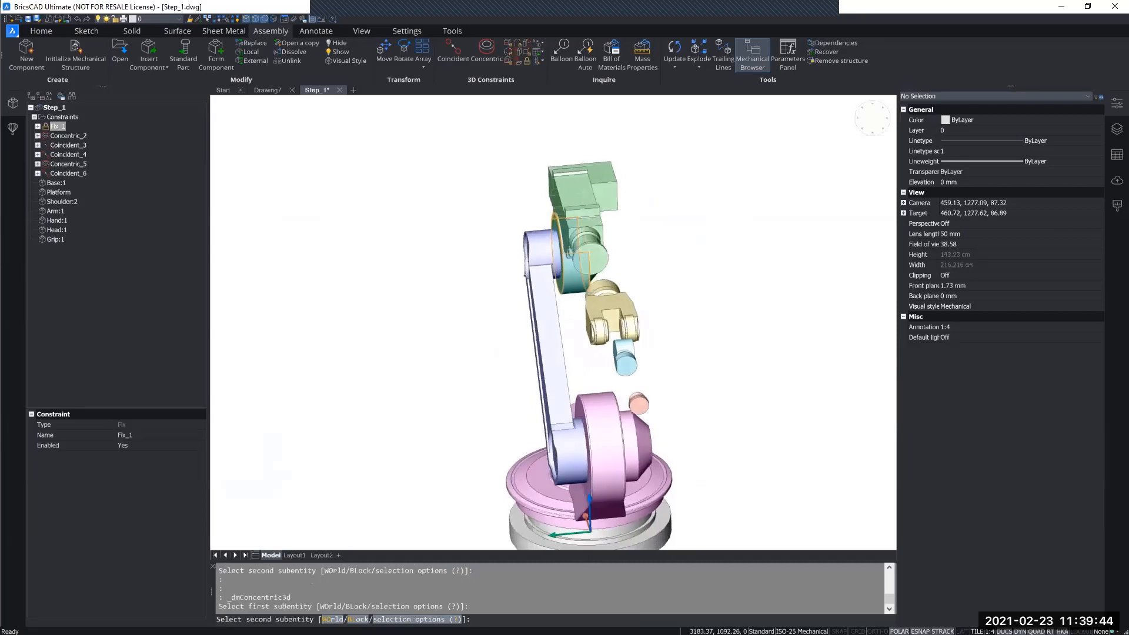
{"action": "left_click", "coordinate": [541, 247]}
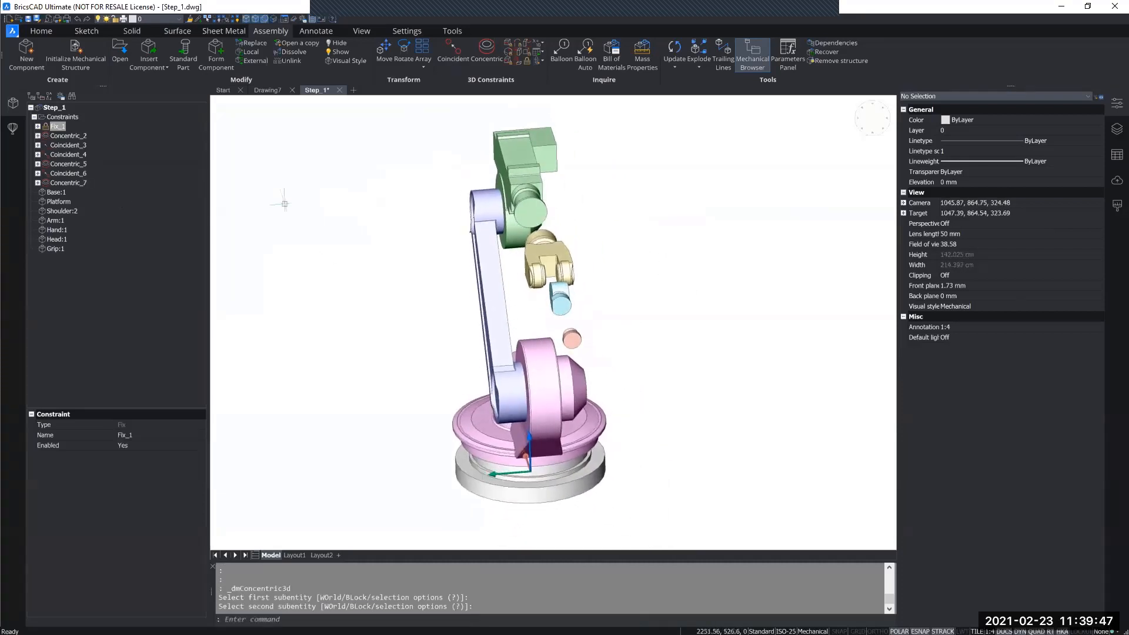
Make the rear circular face of the yellow hand coincident with the front end face of the green arm.
{"action": "middle_click_drag", "start_coordinate": [668, 312], "coordinate": [529, 118], "text": "shift"}
{"action": "left_click", "coordinate": [455, 51]}
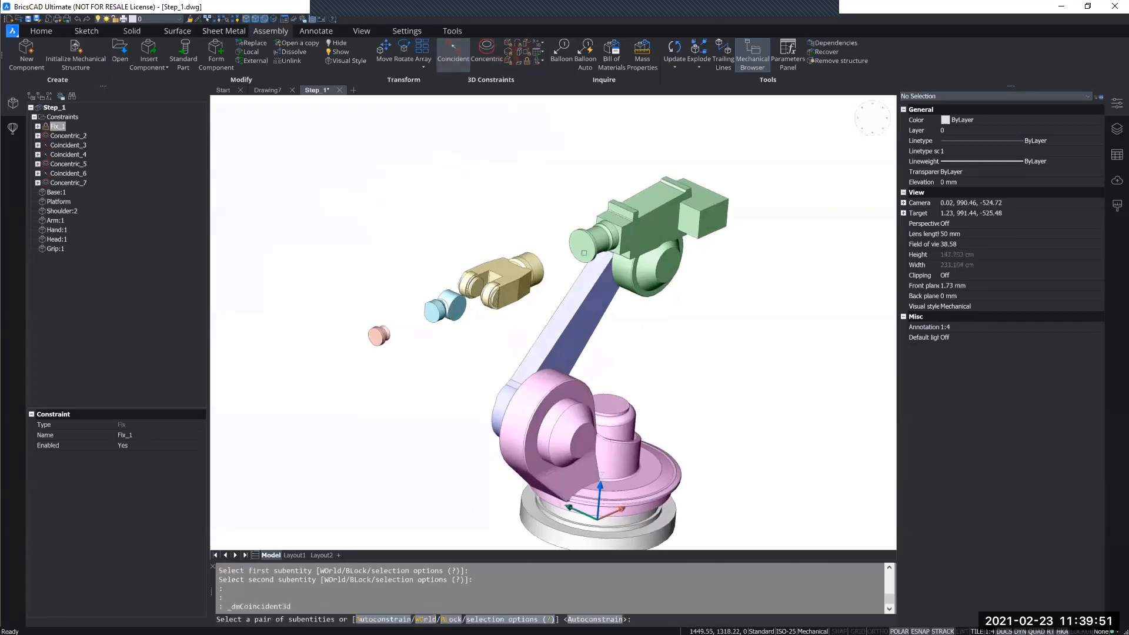
{"action": "left_click", "coordinate": [584, 253]}
{"action": "middle_click_drag", "start_coordinate": [583, 253], "coordinate": [557, 299], "text": "shift"}
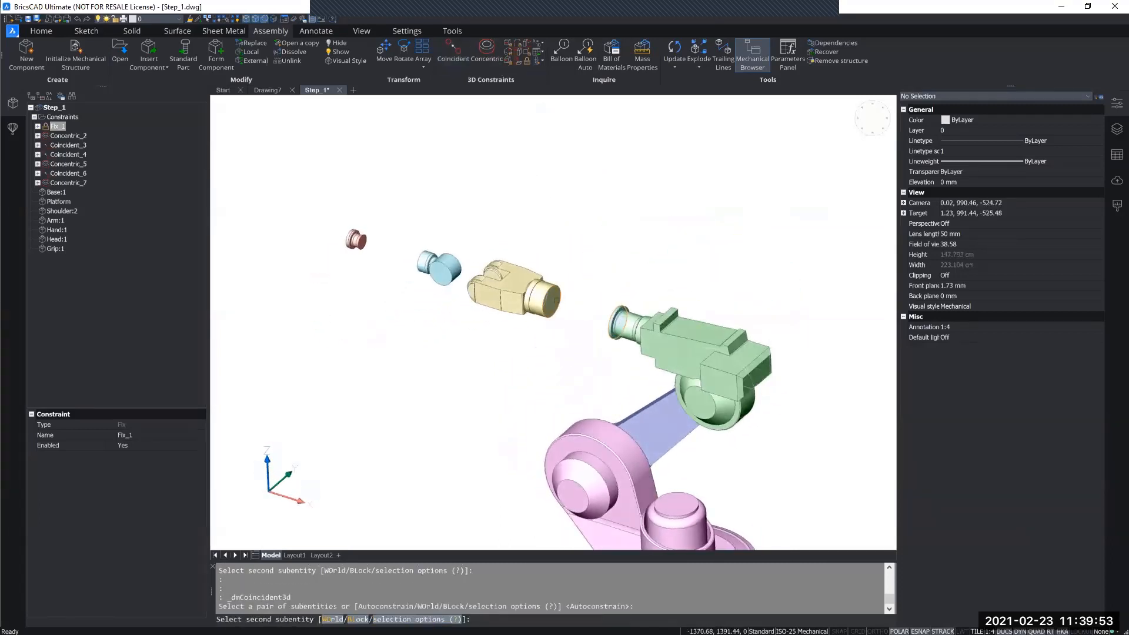
{"action": "left_click", "coordinate": [555, 298]}
Add a concentric constraint between the green arm's cylindrical neck and the yellow hand.
{"action": "left_click", "coordinate": [477, 59]}
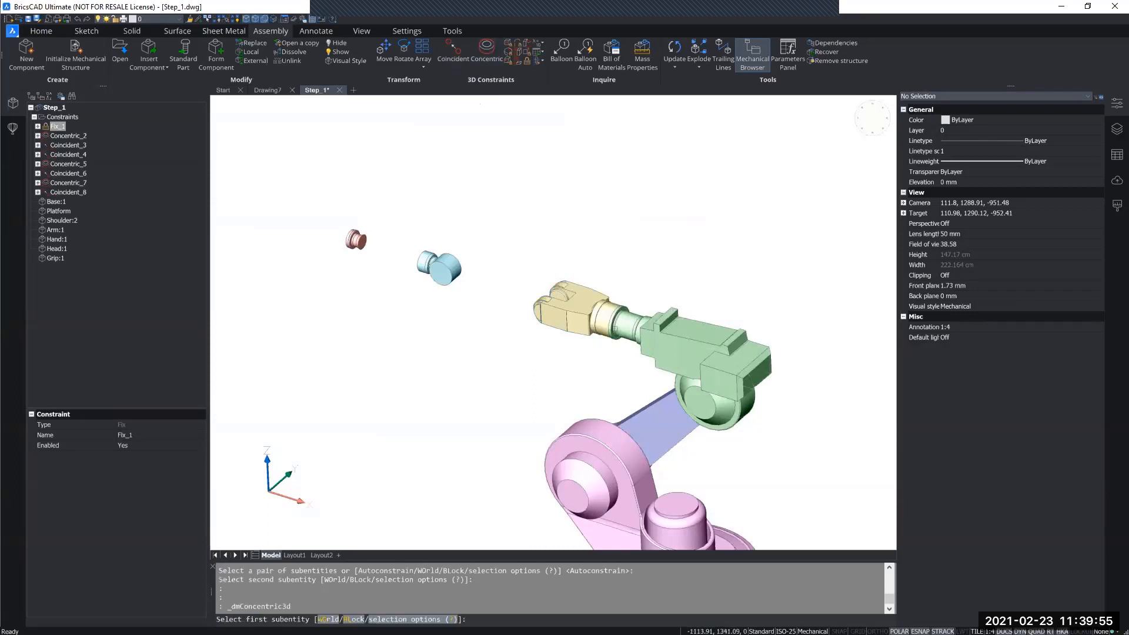
{"action": "scroll", "coordinate": [615, 328], "scroll_direction": "up", "scroll_amount": 4}
{"action": "left_click", "coordinate": [638, 321]}
{"action": "left_click", "coordinate": [559, 293]}
Make the cyan head's larger cylinder concentric with the round boss inside the yellow hand's fork.
{"action": "scroll", "coordinate": [559, 293], "scroll_direction": "down", "scroll_amount": 6}
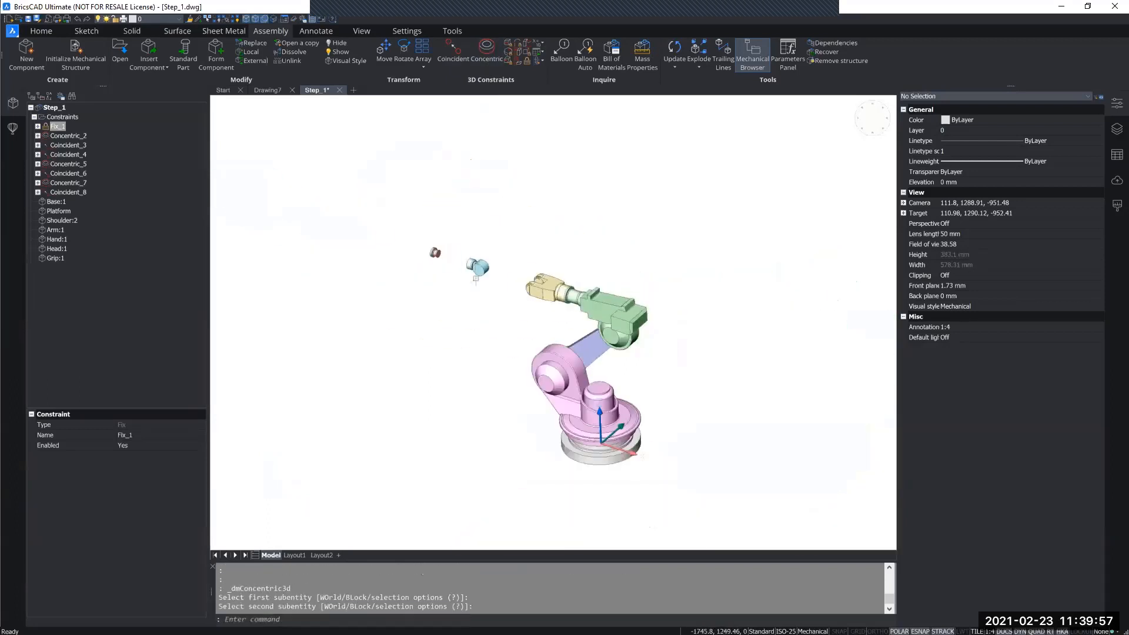
{"action": "left_click", "coordinate": [474, 54]}
{"action": "scroll", "coordinate": [512, 269], "scroll_direction": "up", "scroll_amount": 5}
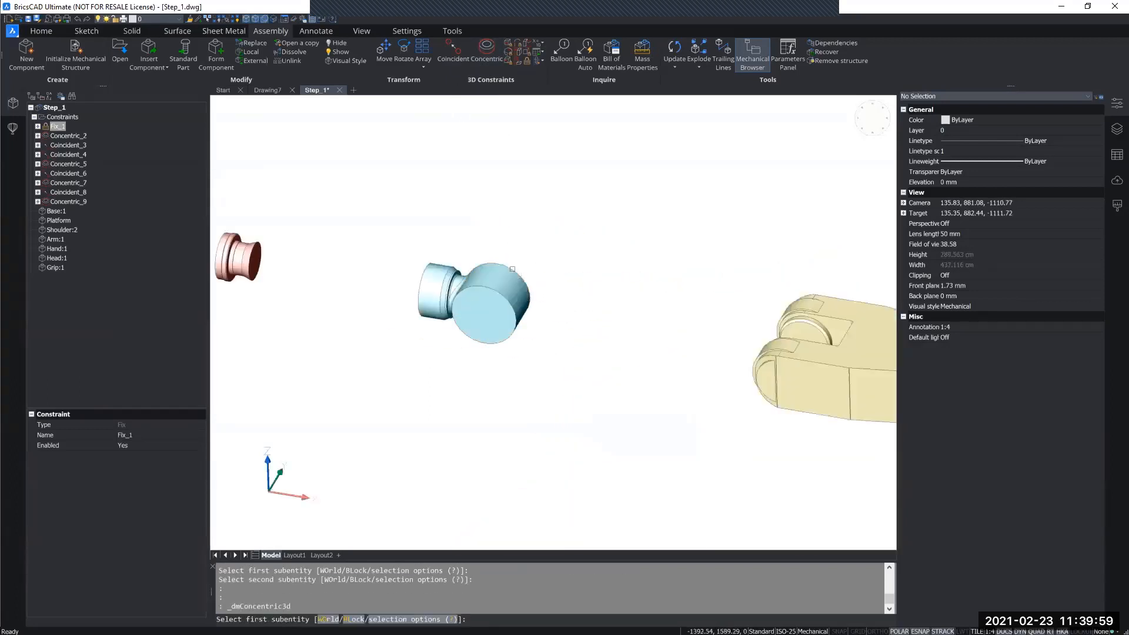
{"action": "left_click", "coordinate": [512, 269]}
{"action": "scroll", "coordinate": [512, 268], "scroll_direction": "down", "scroll_amount": 5}
{"action": "scroll", "coordinate": [632, 336], "scroll_direction": "up", "scroll_amount": 5}
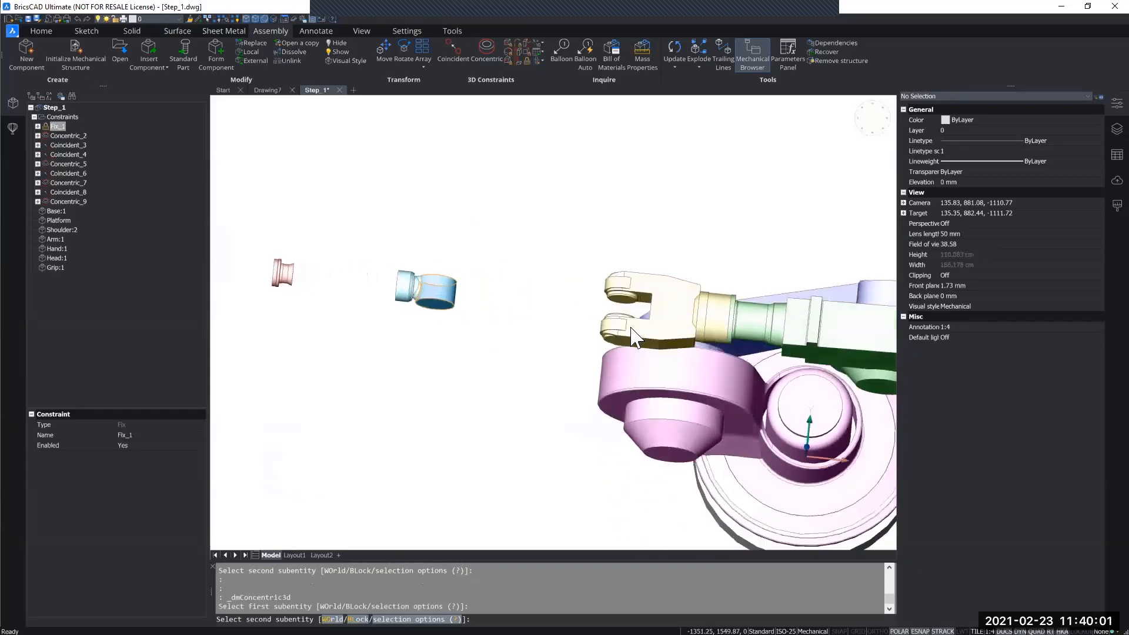
{"action": "scroll", "coordinate": [632, 328], "scroll_direction": "up", "scroll_amount": 5}
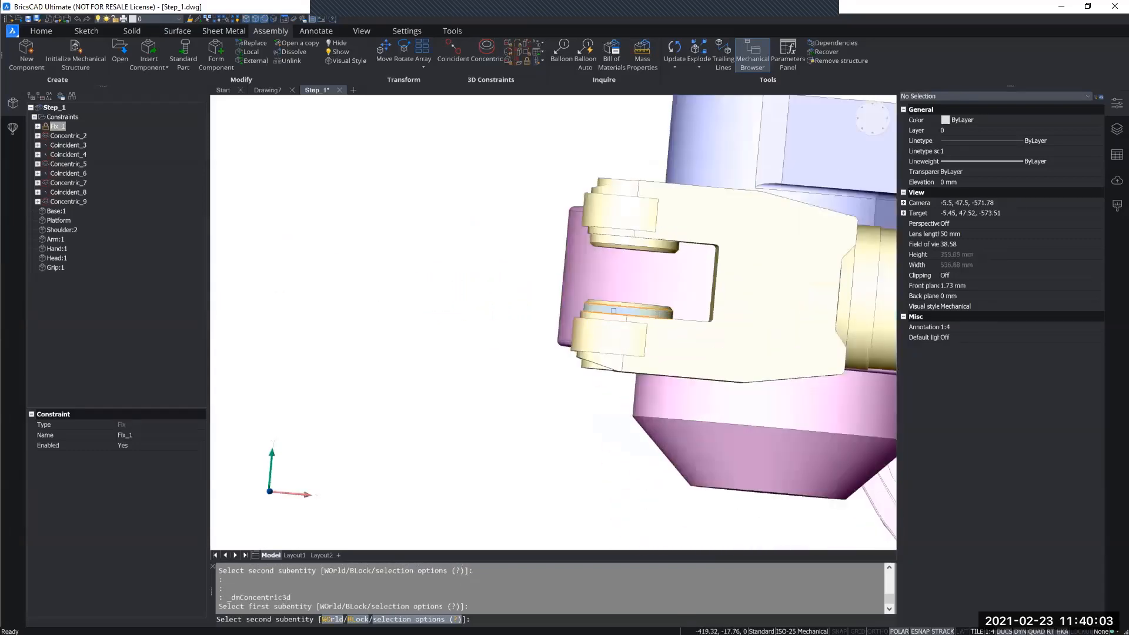
{"action": "left_click", "coordinate": [613, 310]}
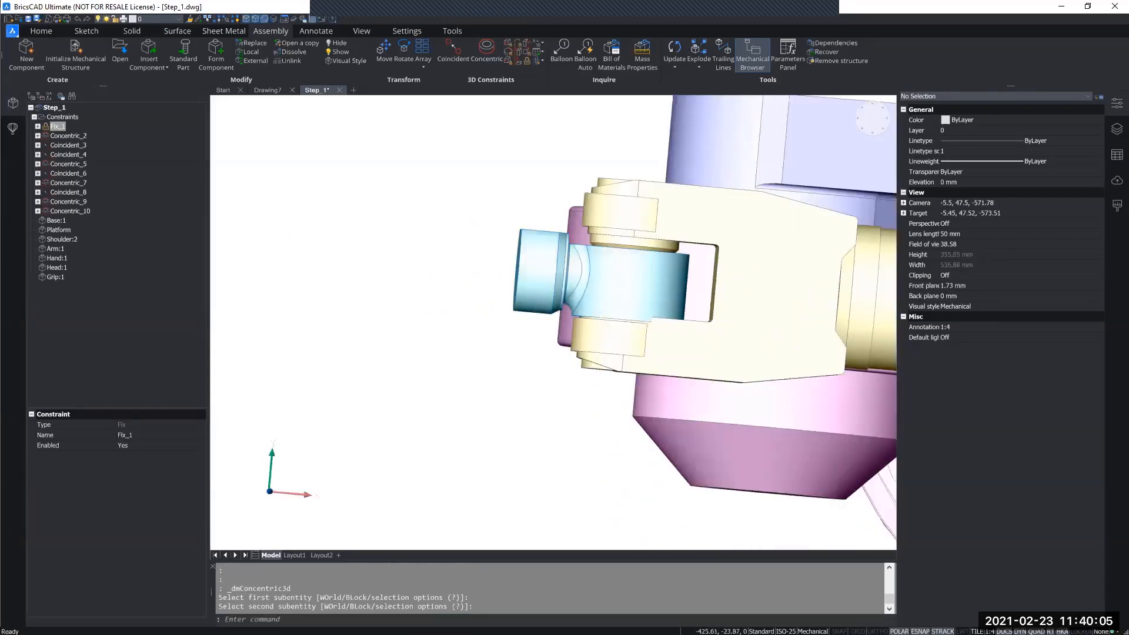
{"action": "left_click", "coordinate": [453, 49]}
{"action": "middle_click_drag", "start_coordinate": [657, 242], "coordinate": [621, 285], "text": "shift"}
{"action": "key", "text": "Escape"}
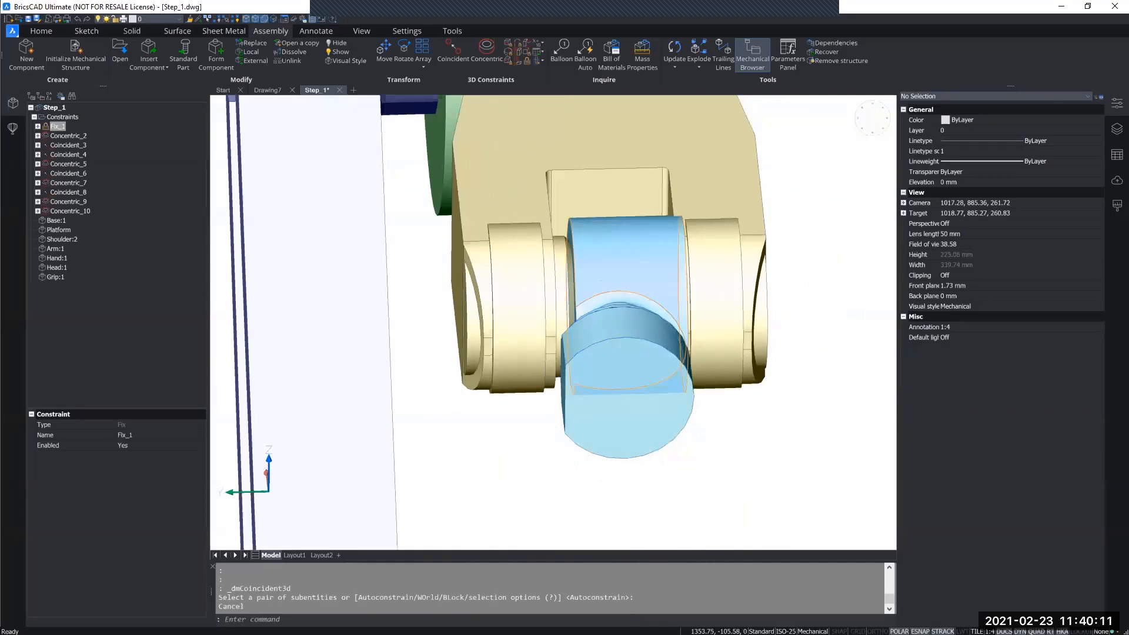
{"action": "left_click", "coordinate": [613, 280]}
{"action": "key", "text": "Escape"}
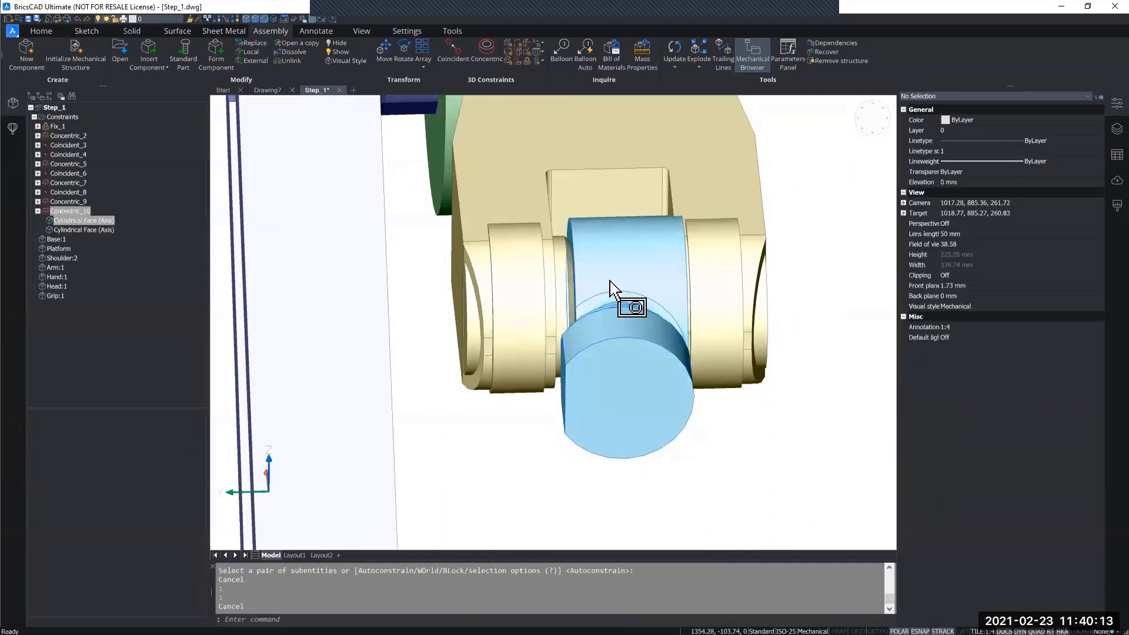
Move the cyan head sideways along the fork axis to clear its flat side from the inner boss.
{"action": "left_click", "coordinate": [610, 281]}
{"action": "left_click", "coordinate": [618, 305]}
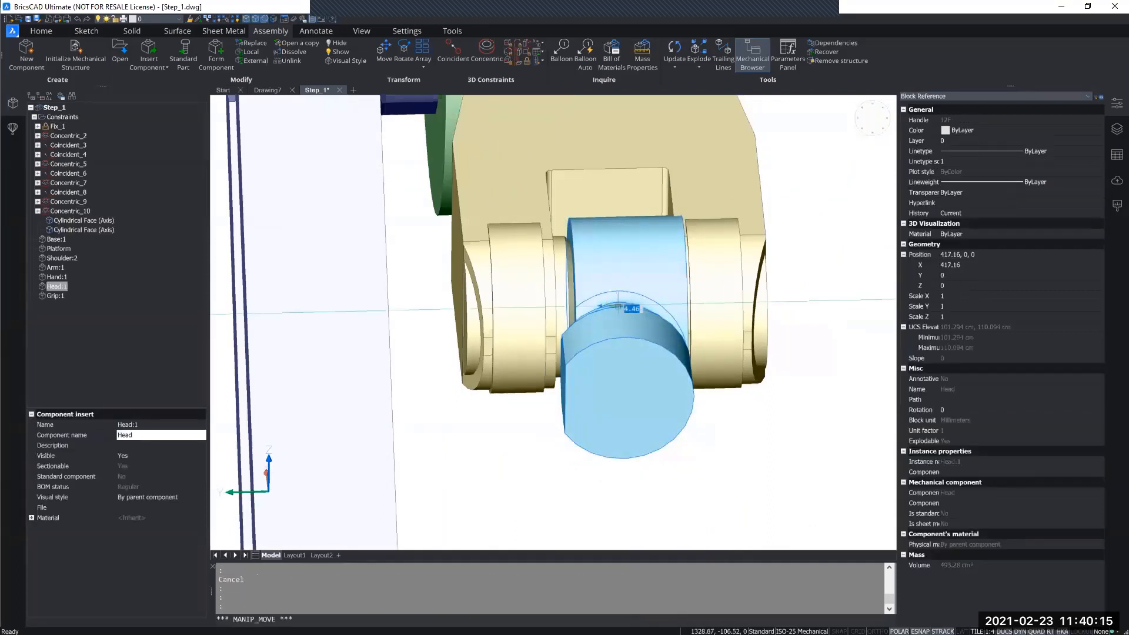
{"action": "left_click", "coordinate": [664, 304]}
{"action": "key", "text": "Escape"}
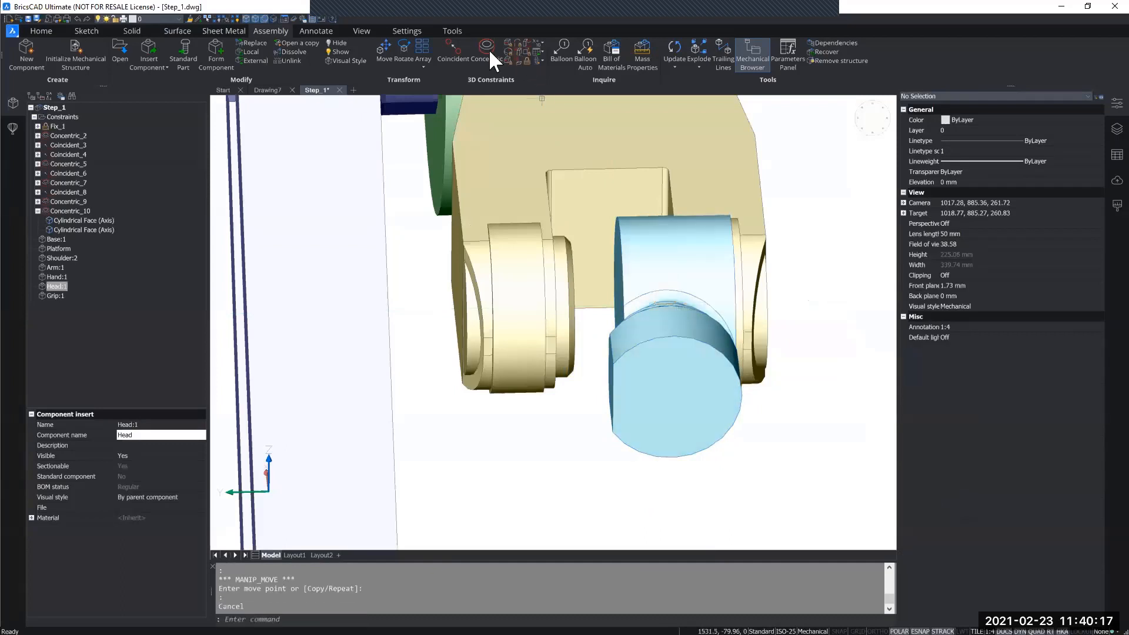
Make the cyan head's flat side face coincident with the inner boss face of the yellow hand's fork.
{"action": "left_click", "coordinate": [487, 47]}
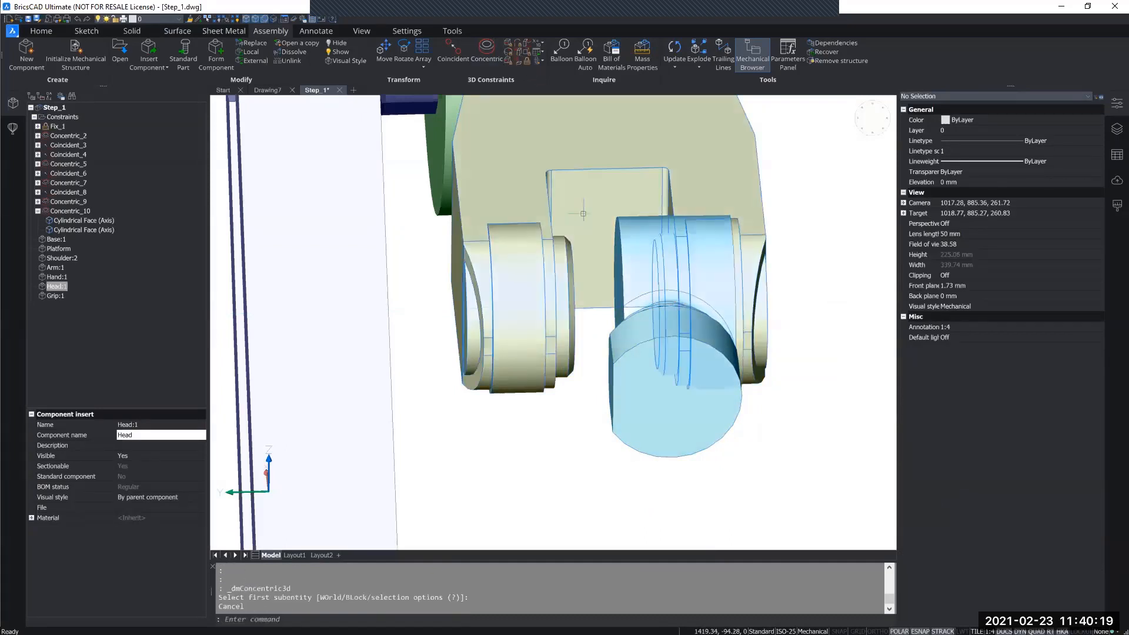
{"action": "left_click", "coordinate": [448, 58]}
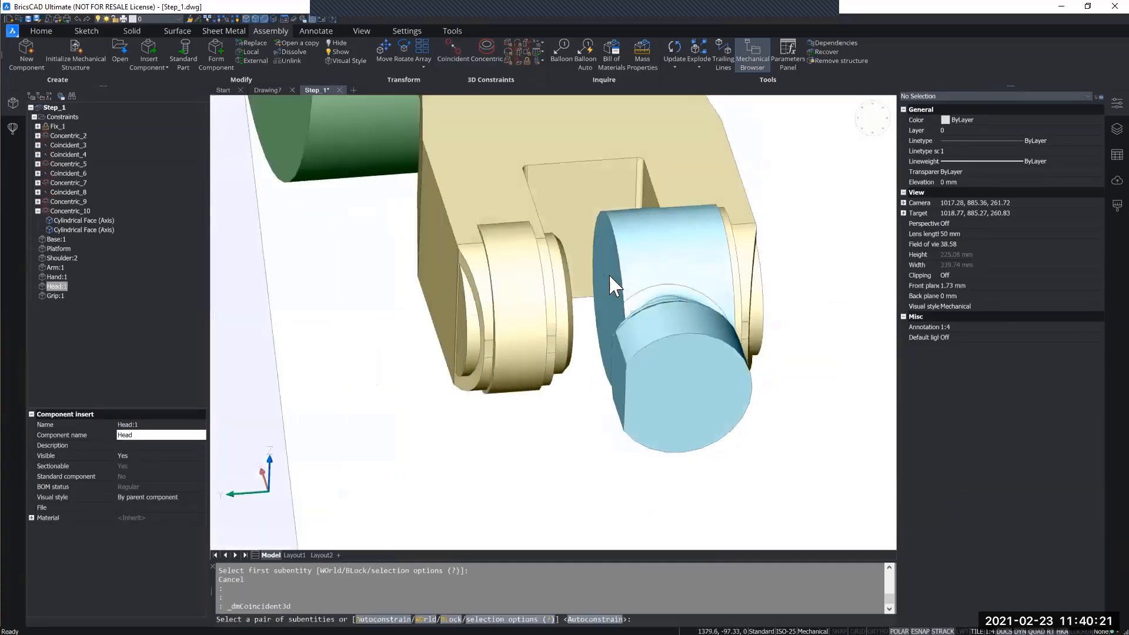
{"action": "left_click", "coordinate": [608, 276]}
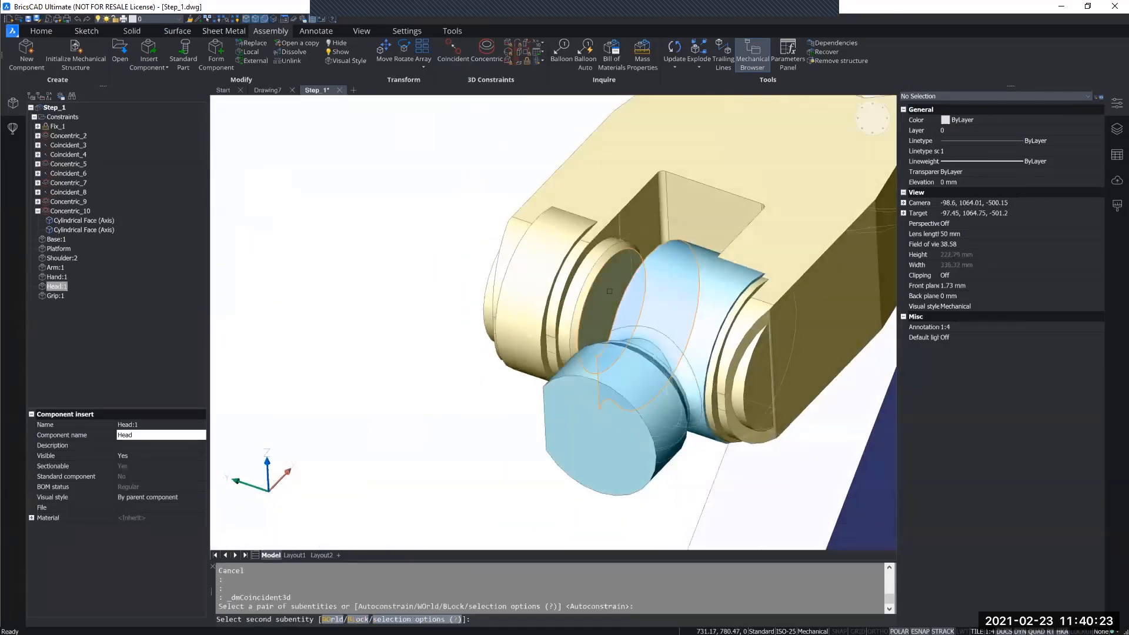
{"action": "left_click", "coordinate": [610, 291]}
Make the salmon grip's cylinder concentric with the smaller front cylinder of the cyan head.
{"action": "scroll", "coordinate": [602, 289], "scroll_direction": "down", "scroll_amount": 10}
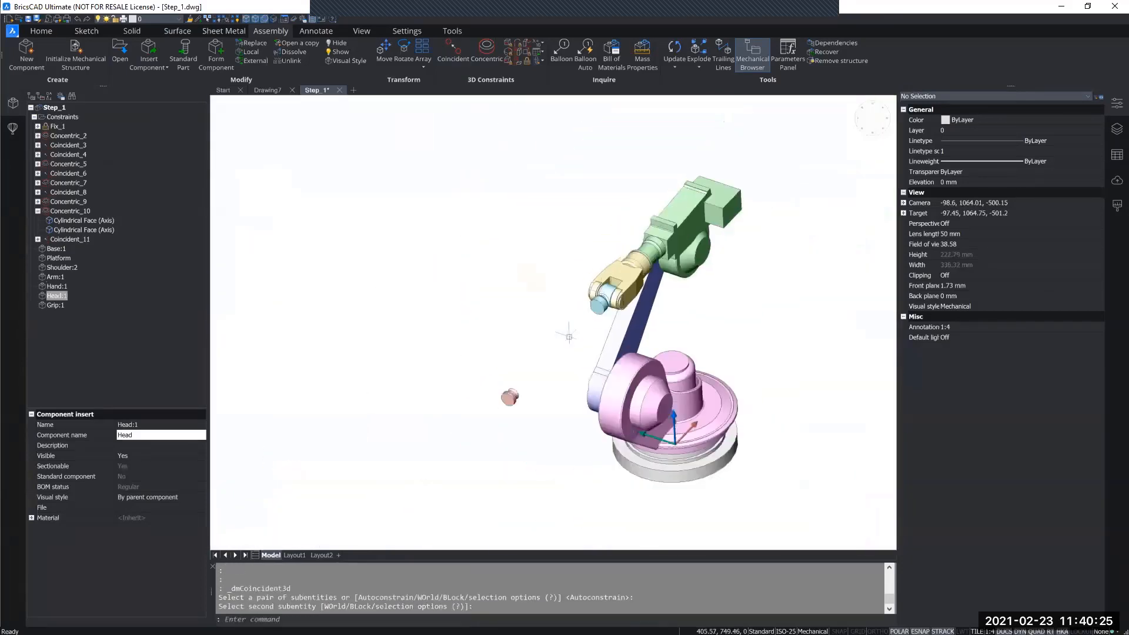
{"action": "scroll", "coordinate": [496, 340], "scroll_direction": "up", "scroll_amount": 9}
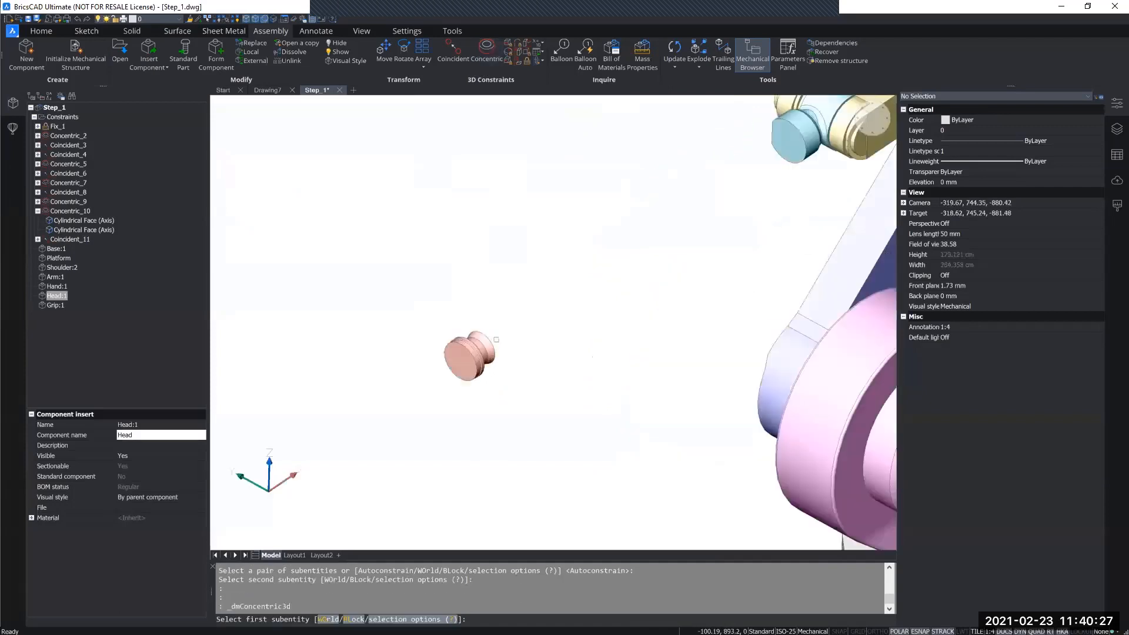
{"action": "left_click", "coordinate": [473, 363]}
{"action": "scroll", "coordinate": [474, 362], "scroll_direction": "down", "scroll_amount": 7}
{"action": "scroll", "coordinate": [608, 310], "scroll_direction": "up", "scroll_amount": 6}
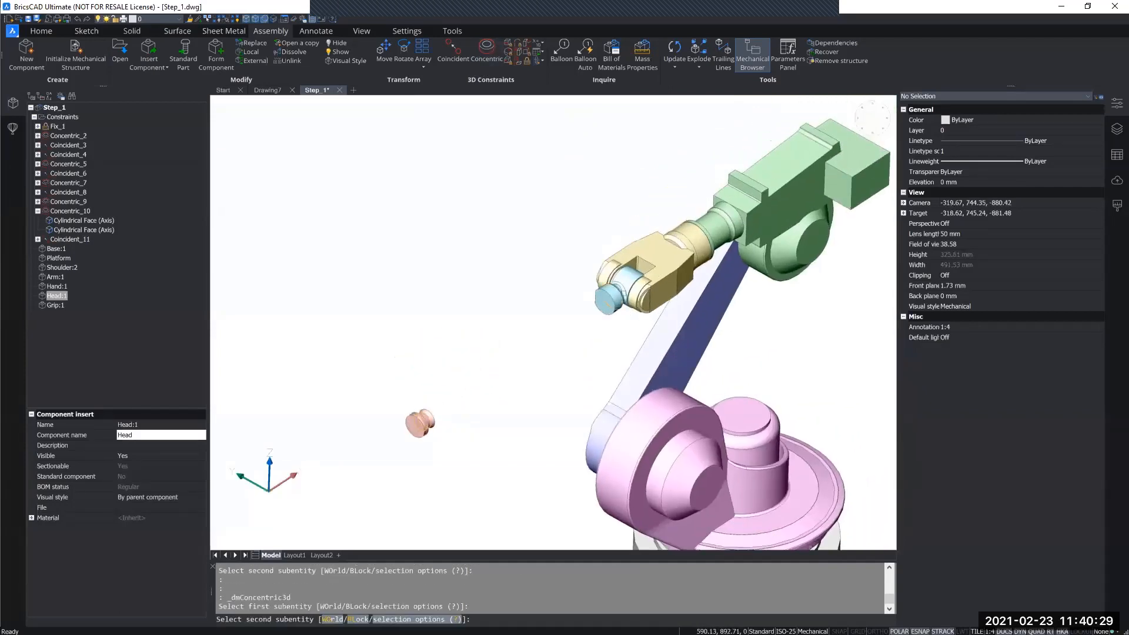
{"action": "left_click", "coordinate": [589, 308]}
Make the flat front face of the cyan head coincident with the flat end face of the grip's neck.
{"action": "left_click", "coordinate": [456, 54]}
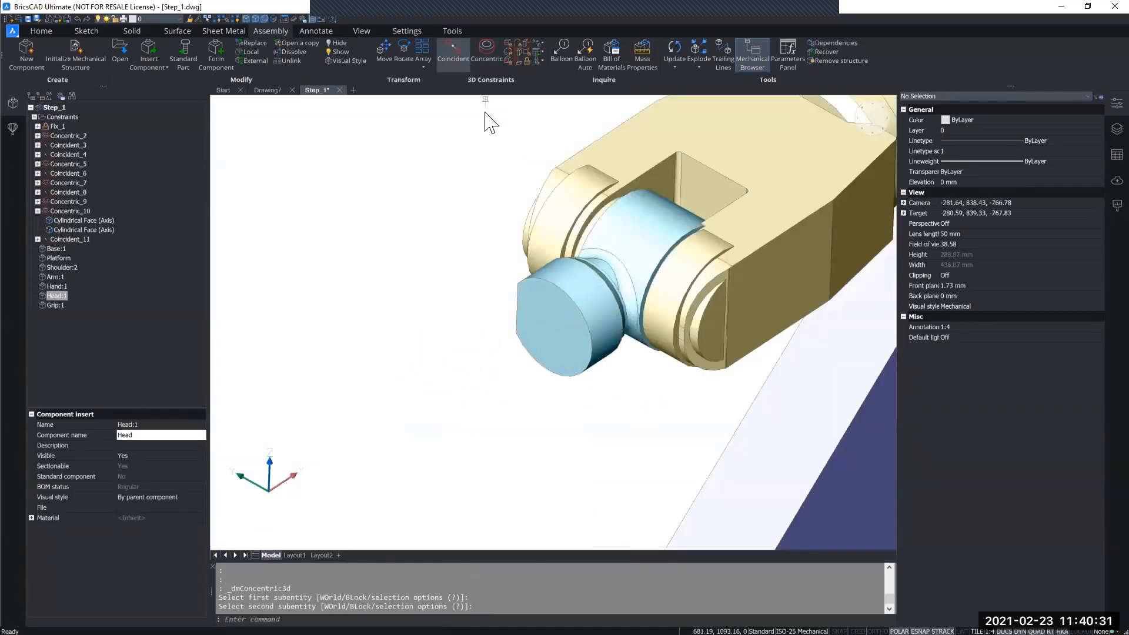
{"action": "left_click", "coordinate": [553, 318]}
{"action": "scroll", "coordinate": [553, 318], "scroll_direction": "down", "scroll_amount": 5}
{"action": "middle_click_drag", "start_coordinate": [479, 350], "coordinate": [393, 318], "text": "shift"}
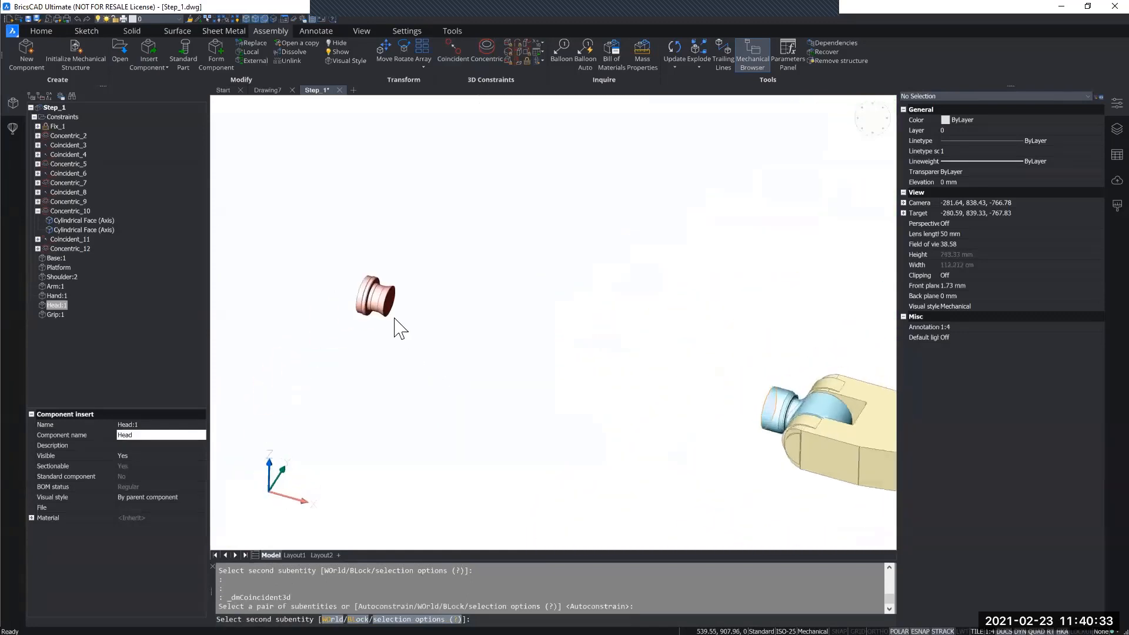
{"action": "scroll", "coordinate": [378, 321], "scroll_direction": "up", "scroll_amount": 5}
{"action": "left_click", "coordinate": [410, 269]}
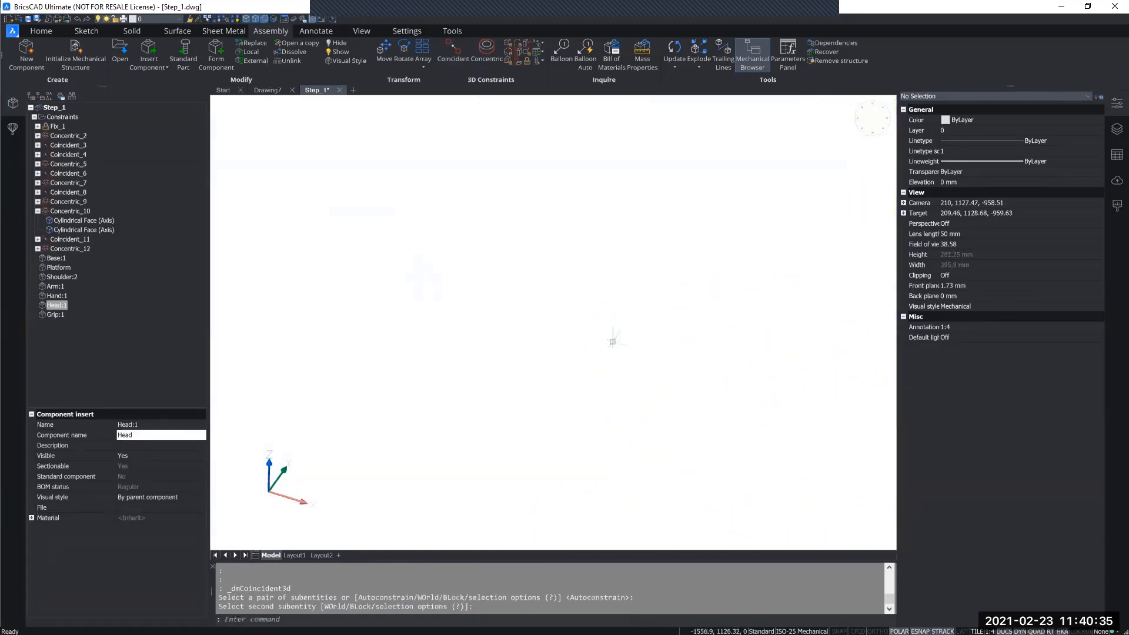
Collapse the Concentric_10 details and inspect the constraints Coincident_13 and Concentric_2 on the assembled robot arm.
{"action": "scroll", "coordinate": [612, 337], "scroll_direction": "down", "scroll_amount": 8}
{"action": "middle_click_drag", "start_coordinate": [612, 337], "coordinate": [654, 347], "text": "shift"}
{"action": "scroll", "coordinate": [645, 348], "scroll_direction": "up", "scroll_amount": 4}
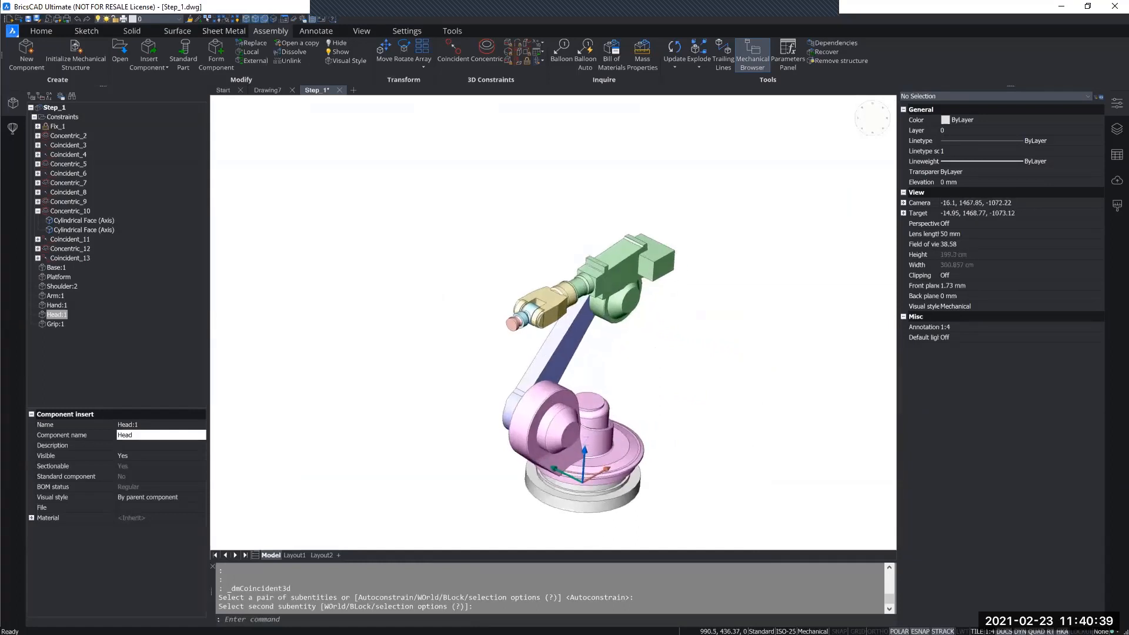
{"action": "left_click", "coordinate": [37, 210]}
{"action": "left_click", "coordinate": [66, 232]}
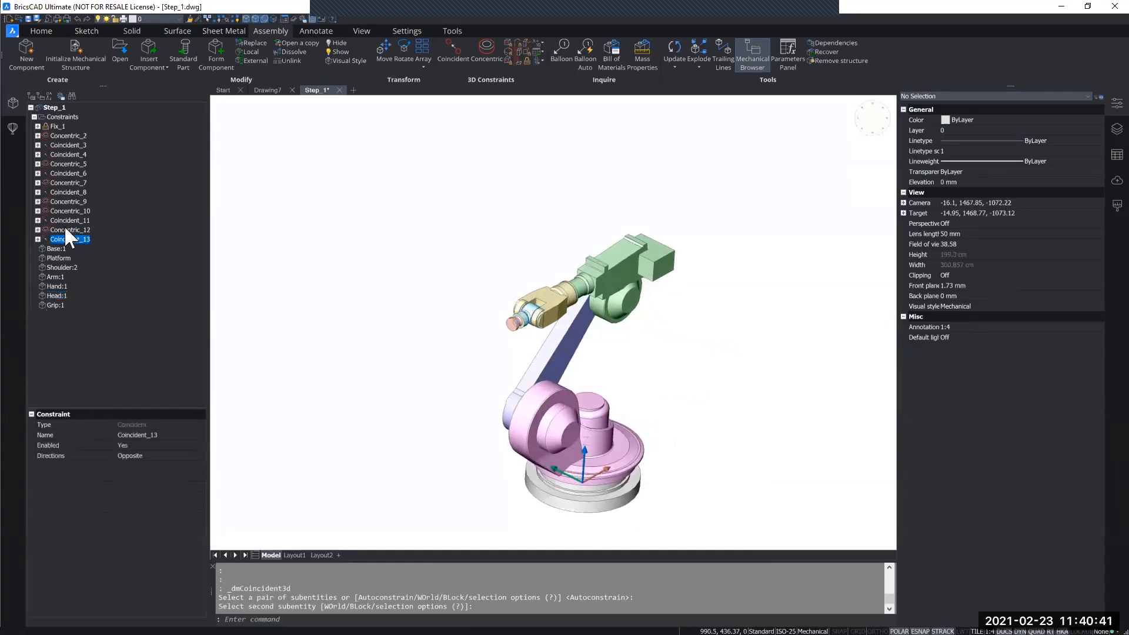
{"action": "left_click", "coordinate": [51, 135]}
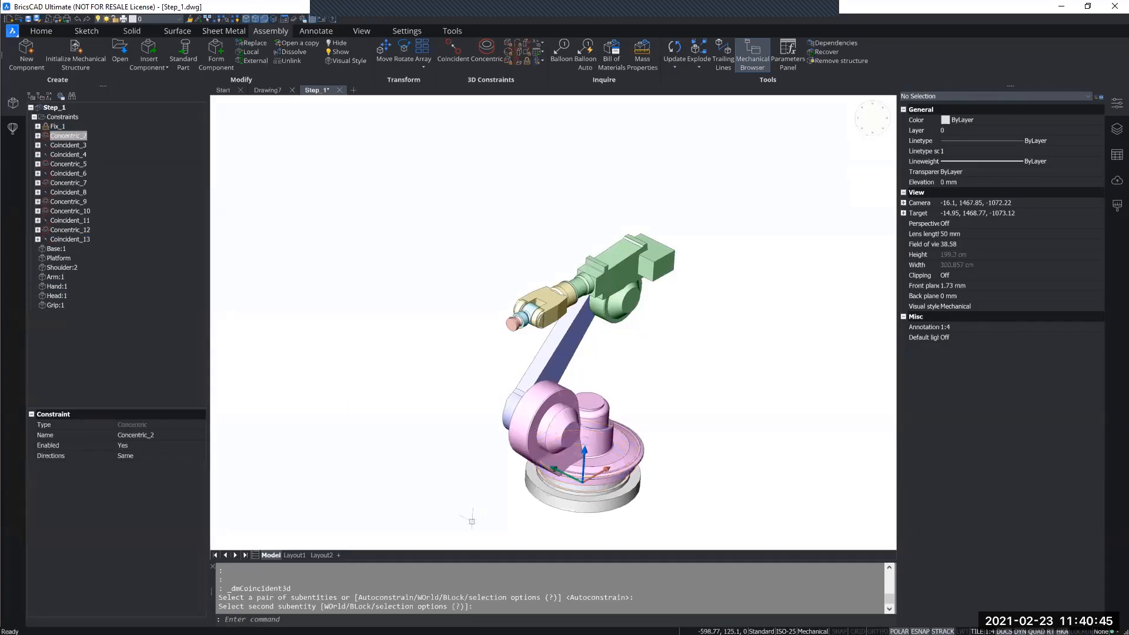
{"action": "key", "text": "Escape"}
{"action": "key", "text": "Escape"}
{"action": "key", "text": "Escape"}
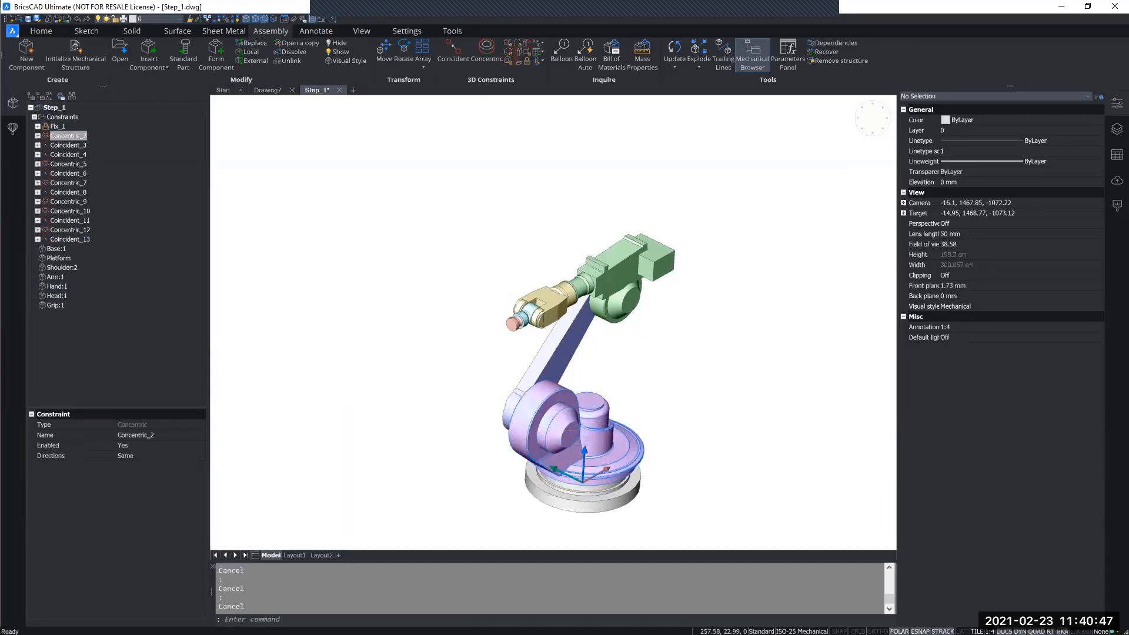
Try rotating the platform about its vertical axis to test the arm's motion, and cancel the rotation.
{"action": "left_click", "coordinate": [573, 522]}
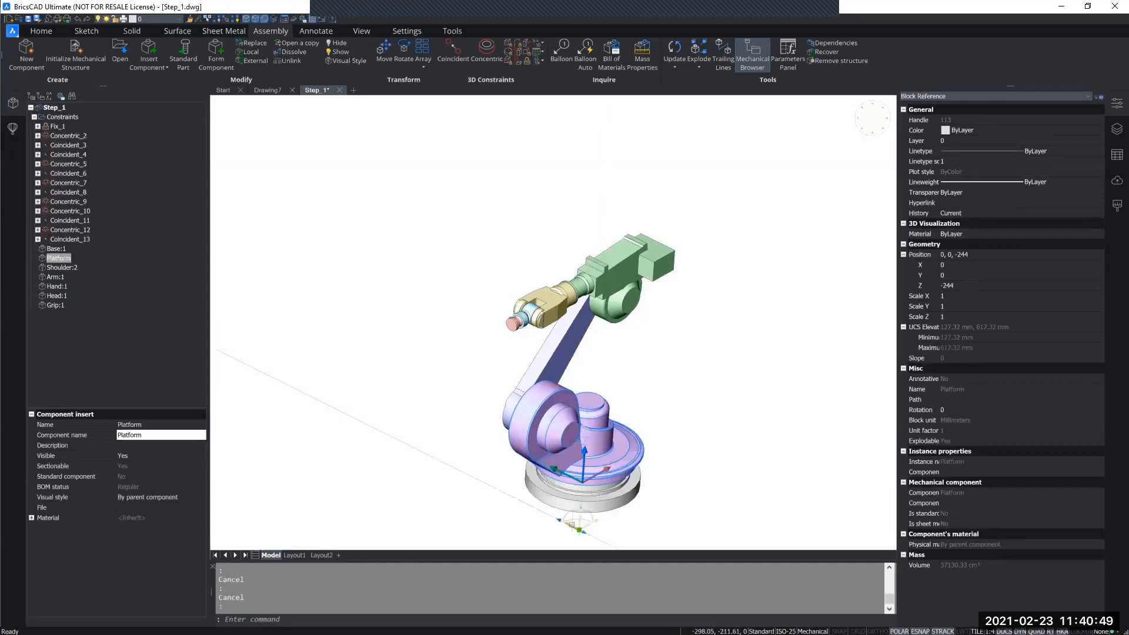
{"action": "left_click", "coordinate": [571, 519]}
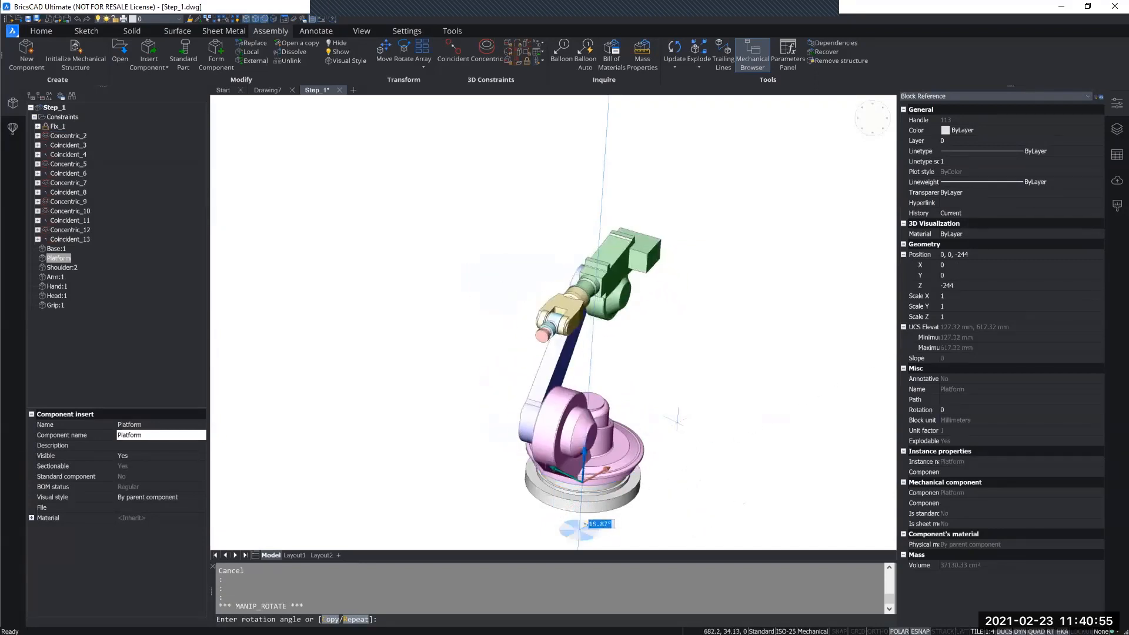
{"action": "key", "text": "Escape"}
{"action": "key", "text": "Escape"}
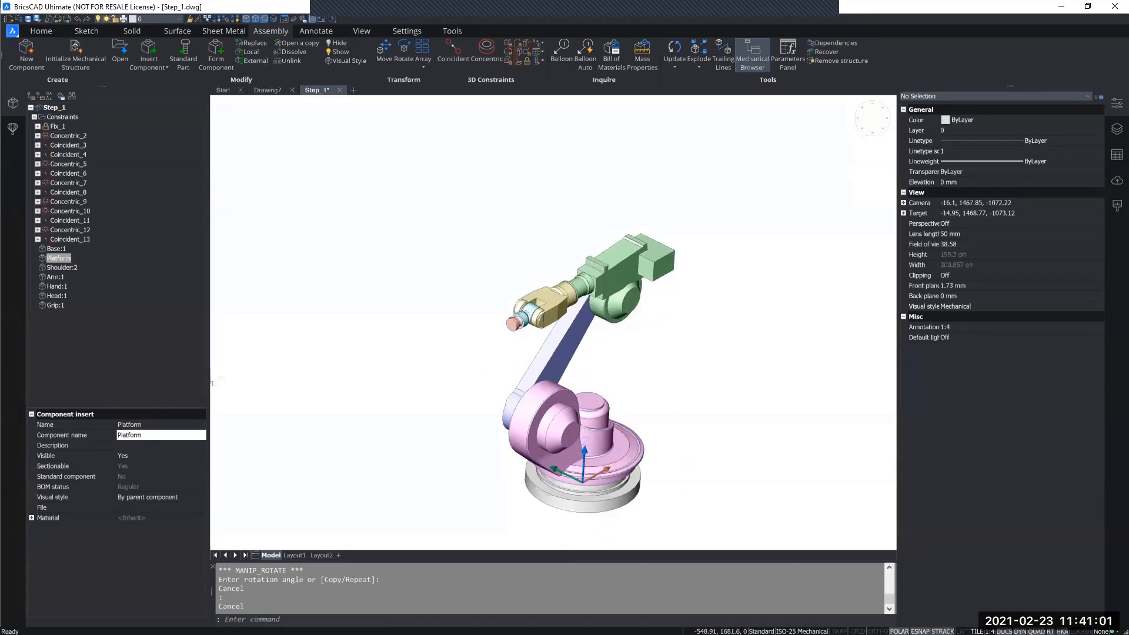
Start inserting a component from a drawing file and browse to This PC.
{"action": "middle_click_drag", "start_coordinate": [424, 150], "coordinate": [354, 96]}
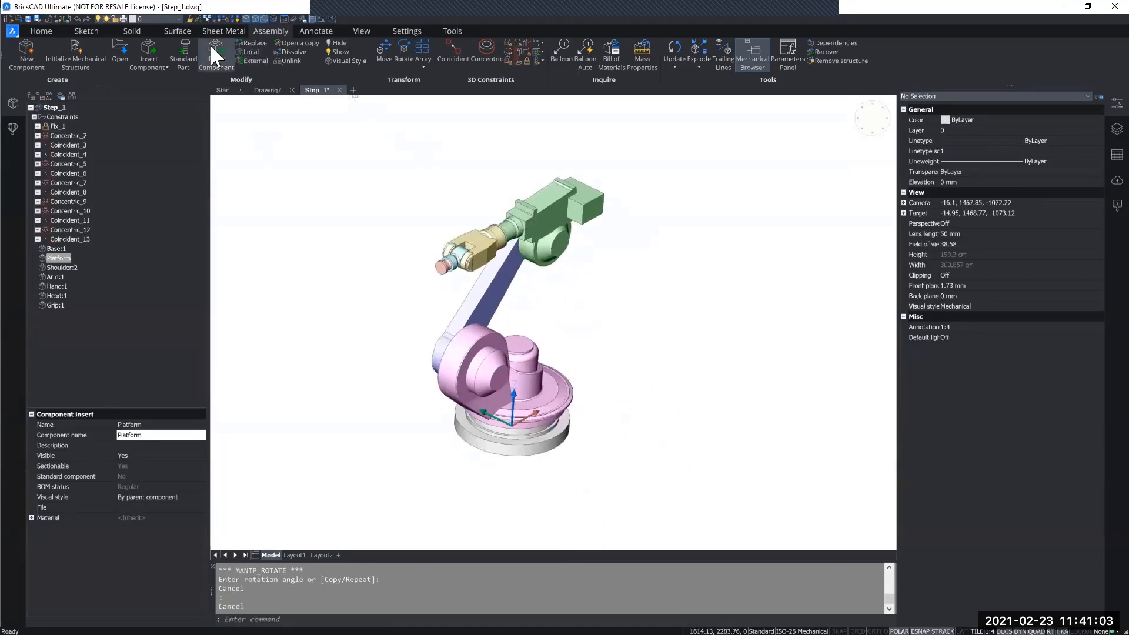
{"action": "left_click", "coordinate": [149, 49]}
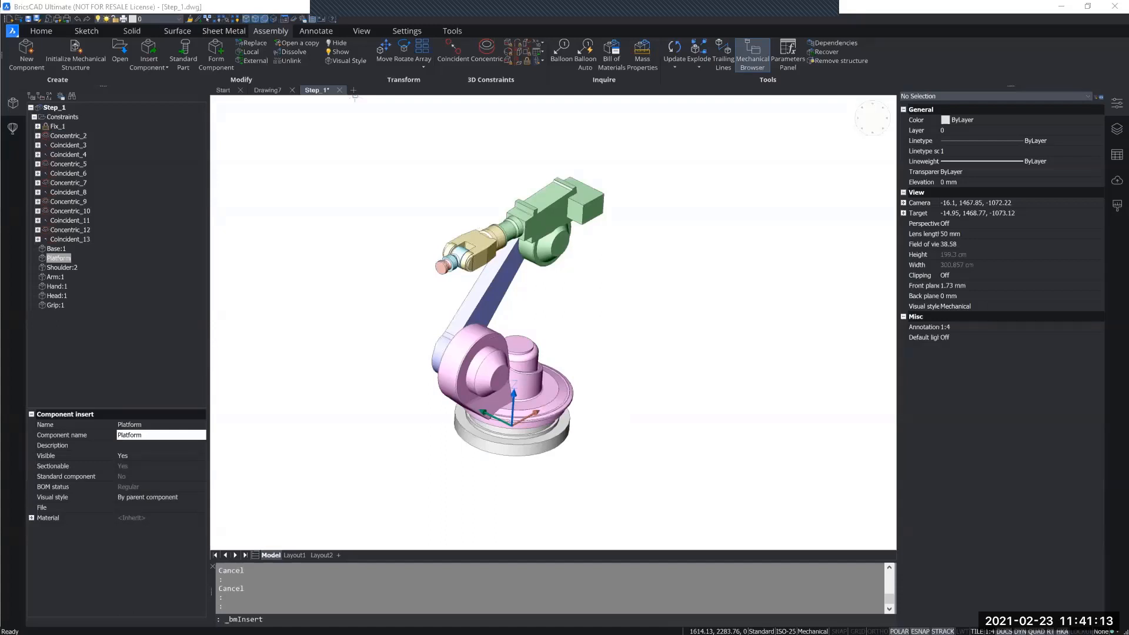
{"action": "double_click", "coordinate": [473, 295]}
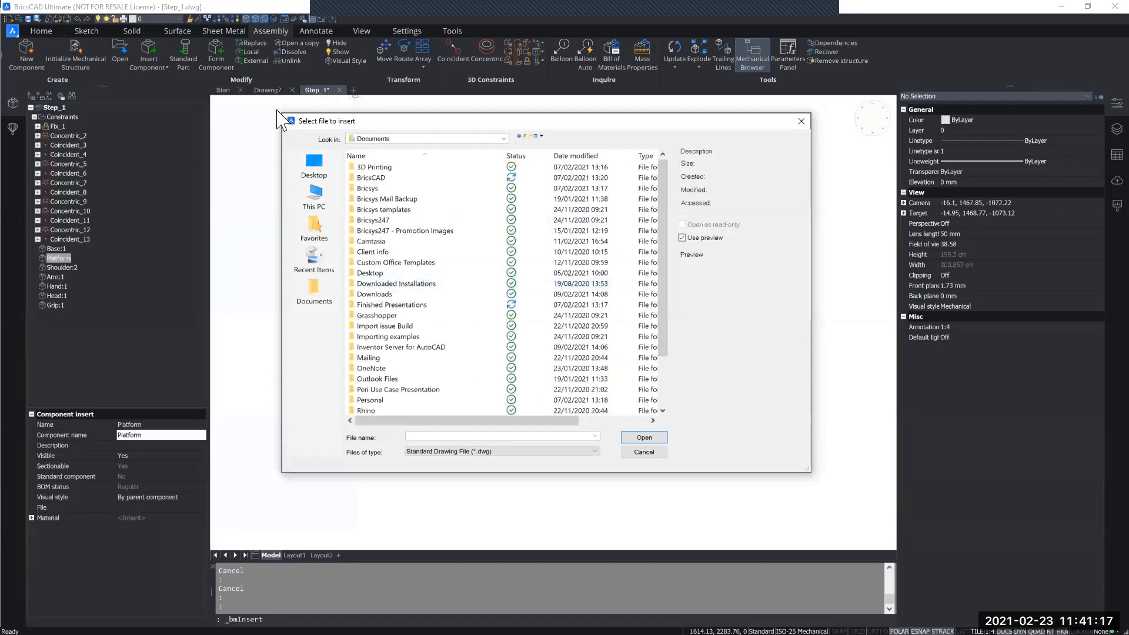
{"action": "double_click", "coordinate": [382, 220]}
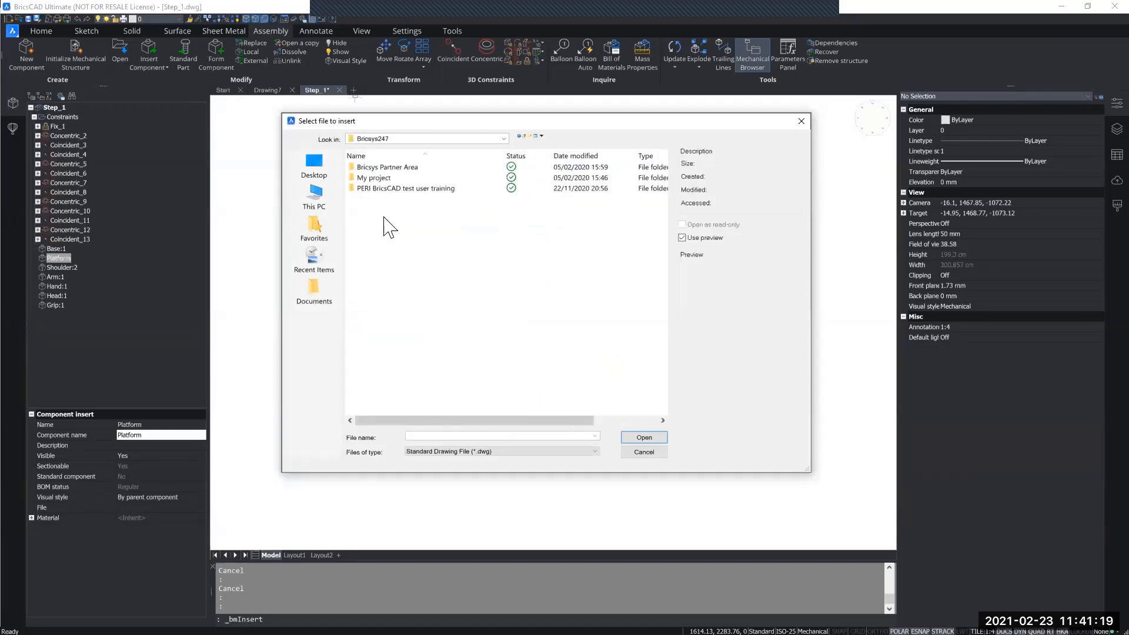
{"action": "double_click", "coordinate": [385, 167]}
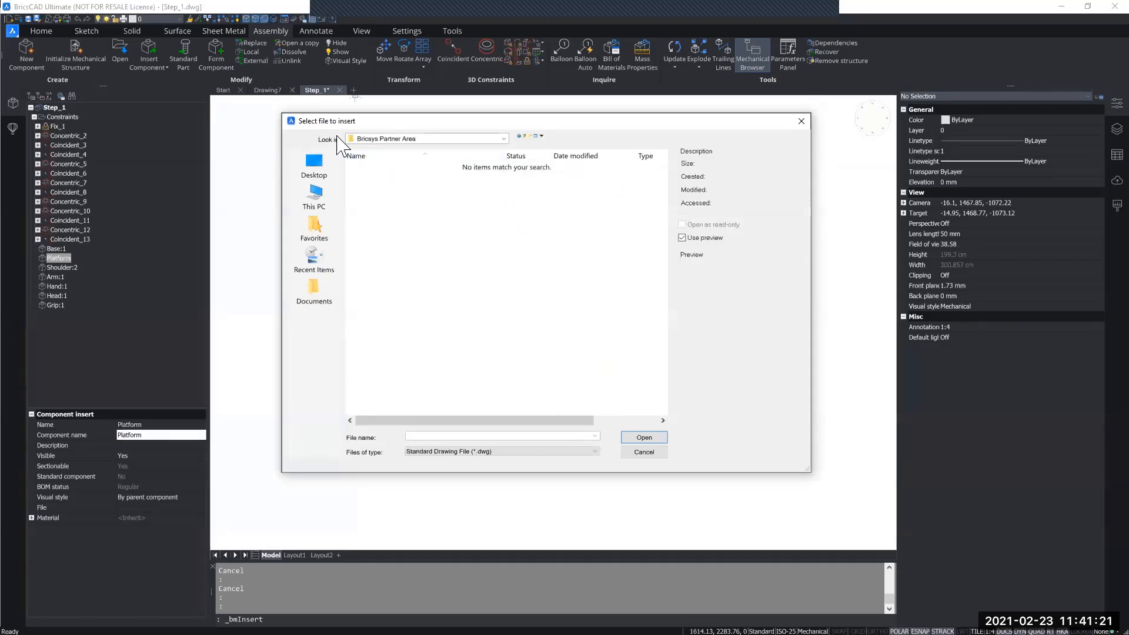
{"action": "left_click", "coordinate": [523, 136]}
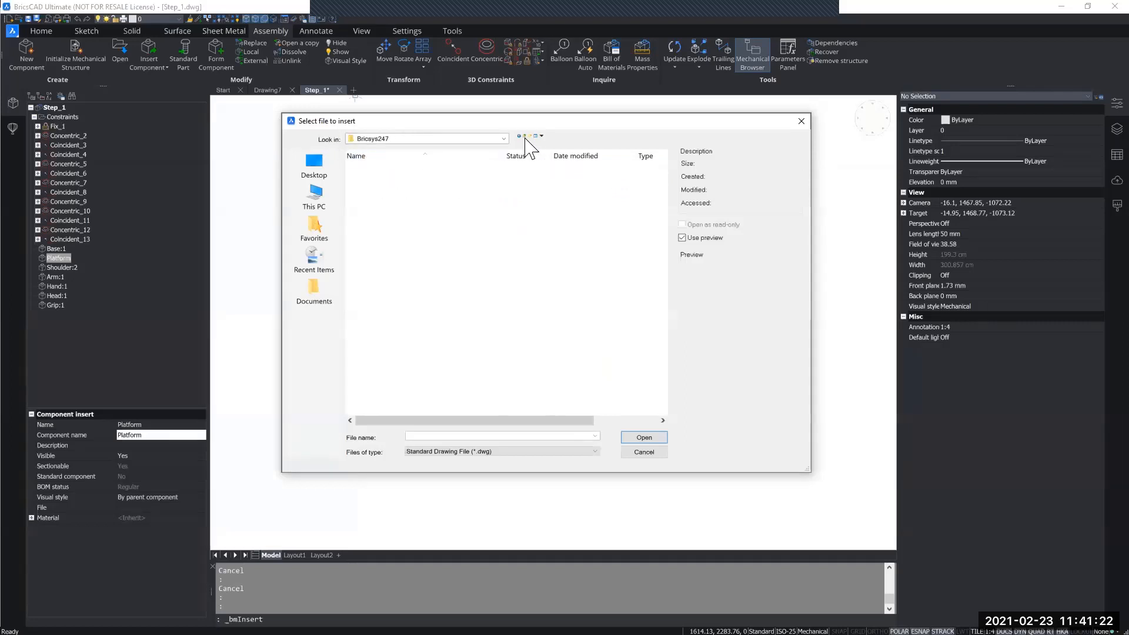
{"action": "left_click", "coordinate": [322, 175]}
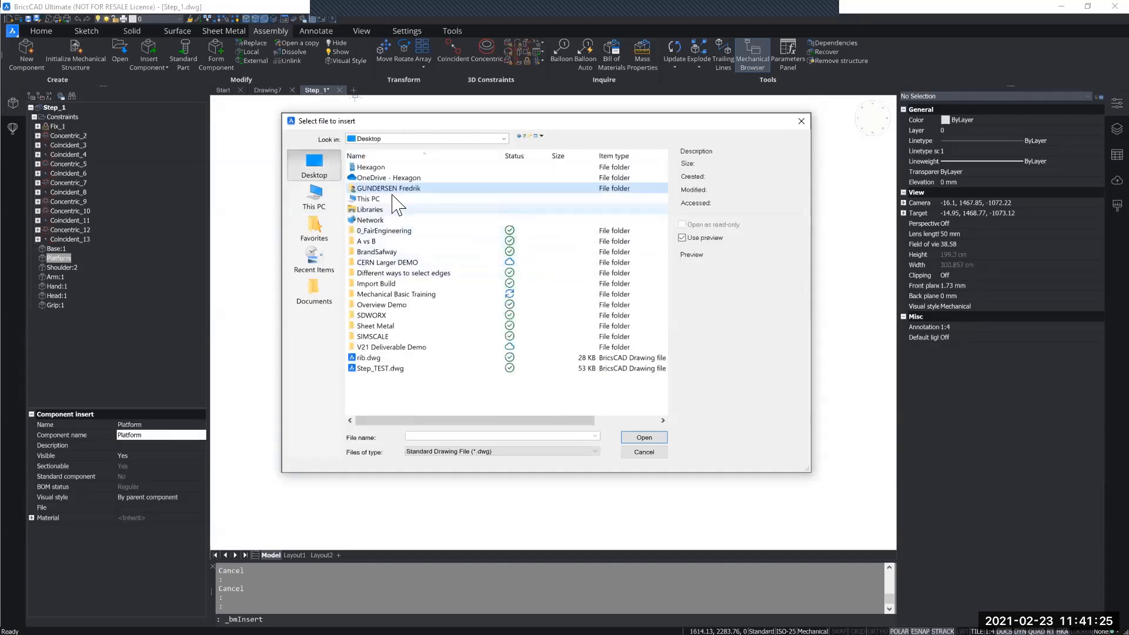
{"action": "double_click", "coordinate": [369, 199]}
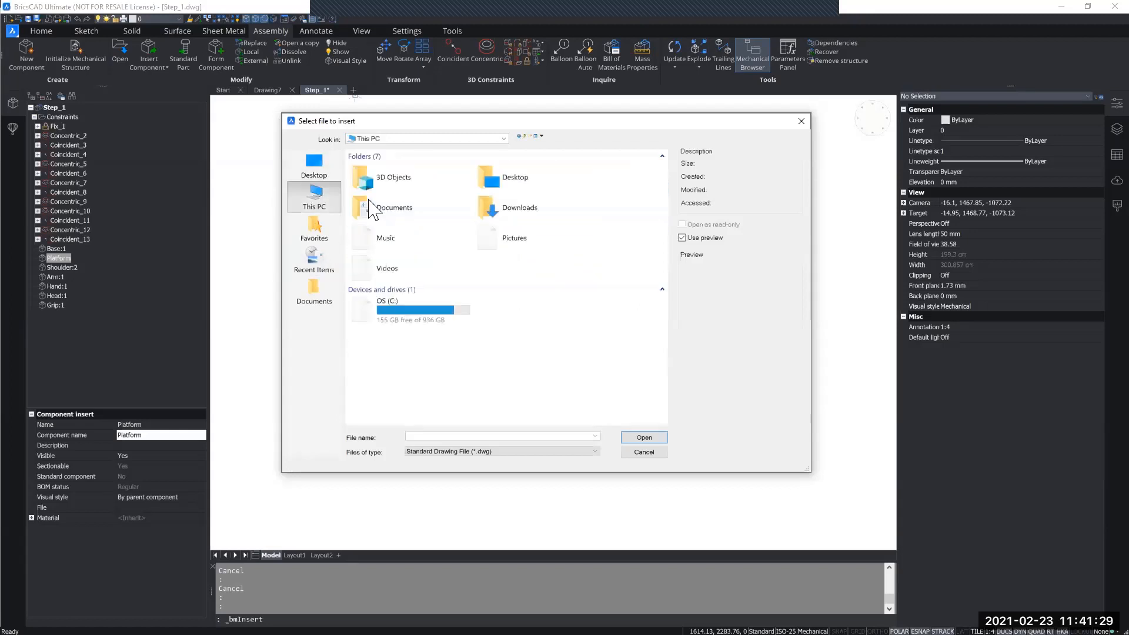
From the C: drive, browse through the user's Documents and Bricsys247 to v21 and open the folder 6_Assembly inverse kinematics.
{"action": "double_click", "coordinate": [409, 318]}
{"action": "double_click", "coordinate": [370, 347]}
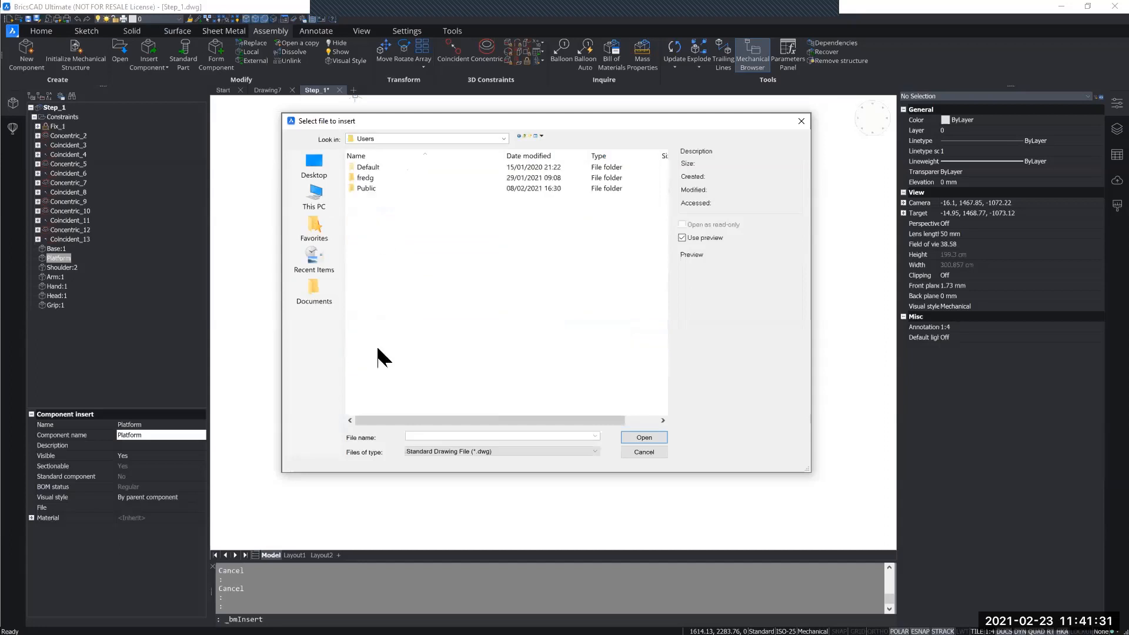
{"action": "double_click", "coordinate": [374, 178]}
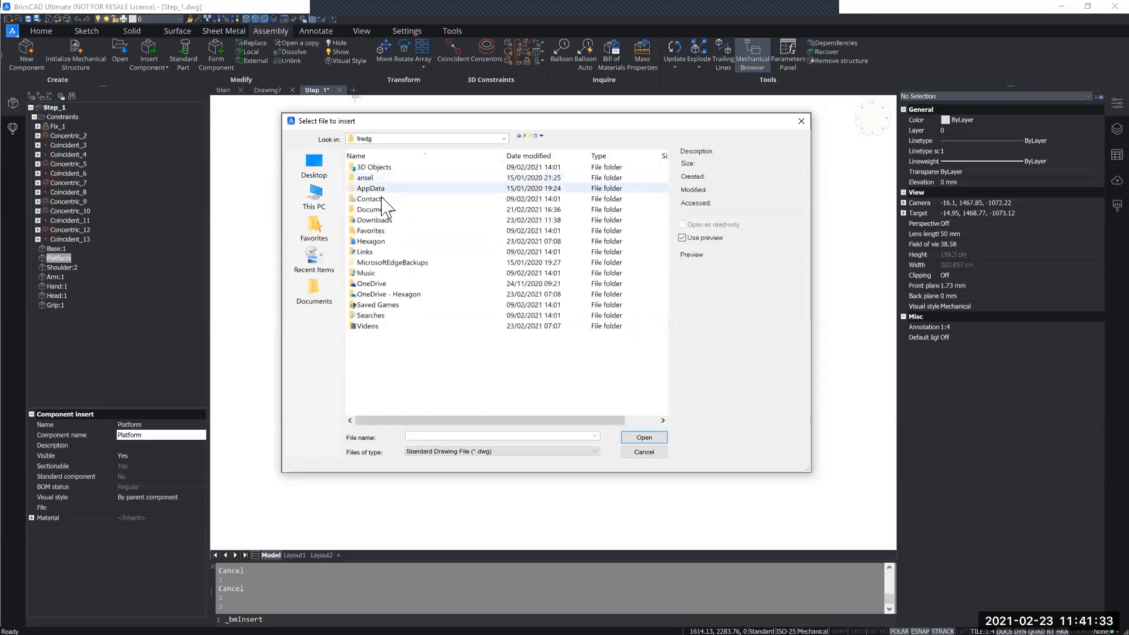
{"action": "double_click", "coordinate": [383, 211]}
{"action": "double_click", "coordinate": [378, 168]}
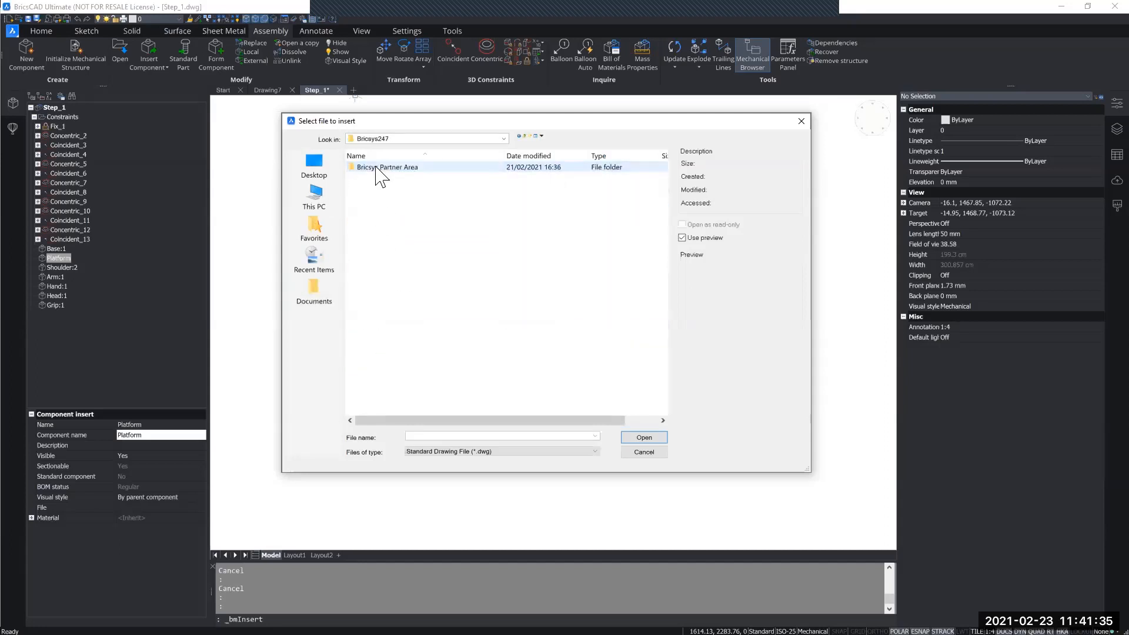
{"action": "double_click", "coordinate": [376, 167]}
{"action": "double_click", "coordinate": [376, 169]}
{"action": "double_click", "coordinate": [375, 168]}
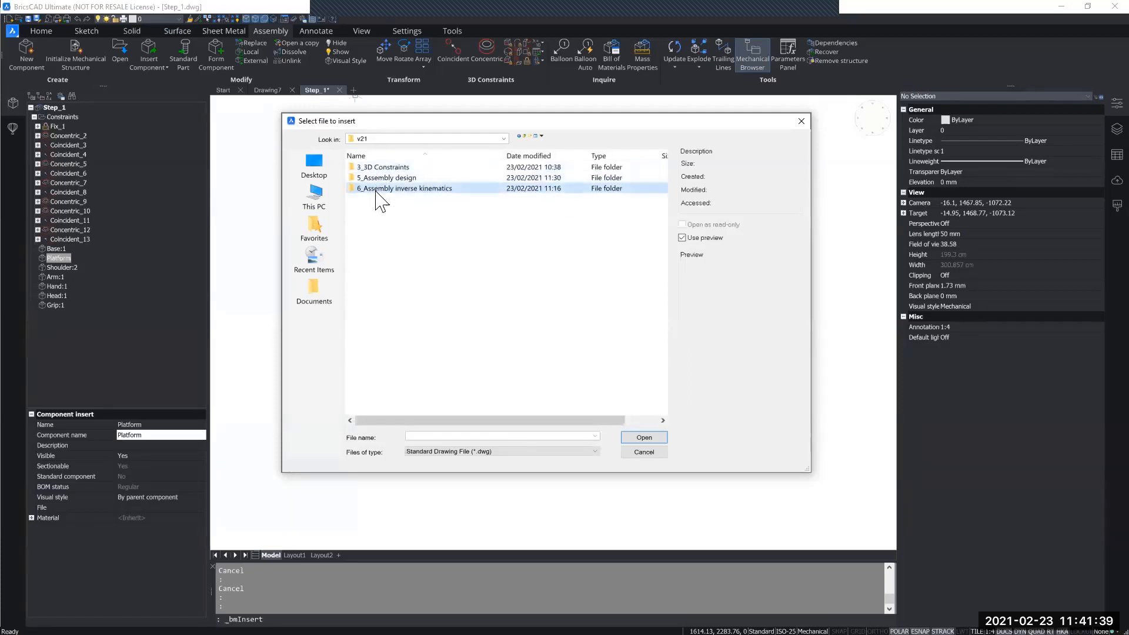
{"action": "double_click", "coordinate": [376, 187]}
Insert car_door.dwg as a component beside the robot arm.
{"action": "left_click", "coordinate": [376, 179]}
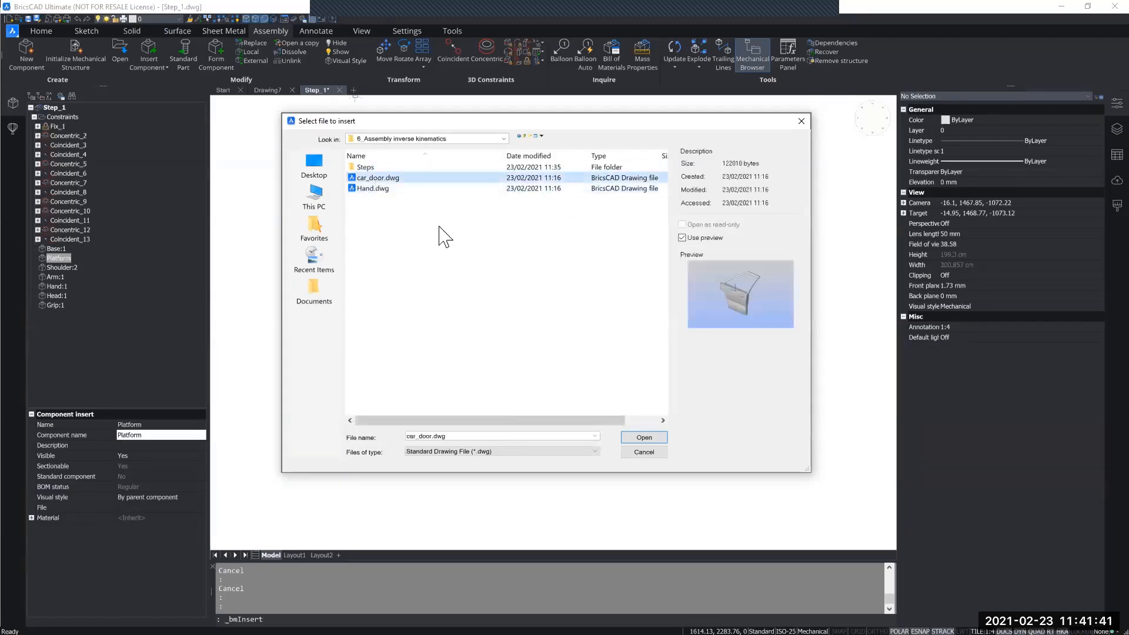
{"action": "left_click", "coordinate": [630, 437]}
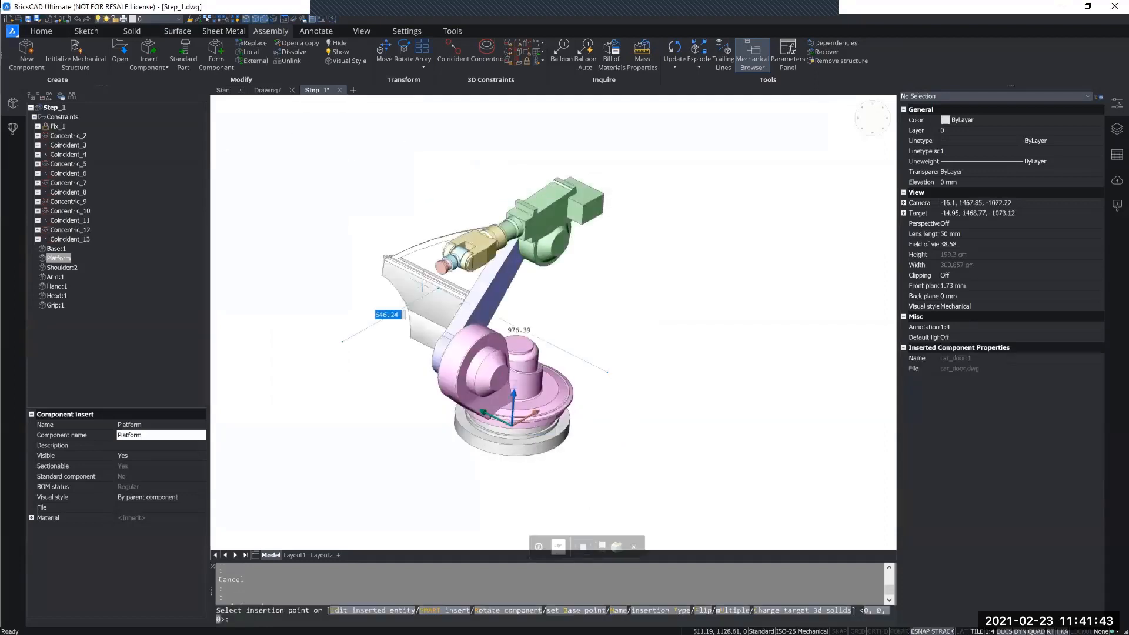
{"action": "left_click", "coordinate": [312, 333]}
Add a concentric constraint between the round hole in the car door and the grip's outer cylinder.
{"action": "middle_click_drag", "start_coordinate": [456, 337], "coordinate": [524, 315]}
{"action": "middle_click_drag", "start_coordinate": [483, 329], "coordinate": [662, 362], "text": "shift"}
{"action": "scroll", "coordinate": [614, 364], "scroll_direction": "up", "scroll_amount": 6}
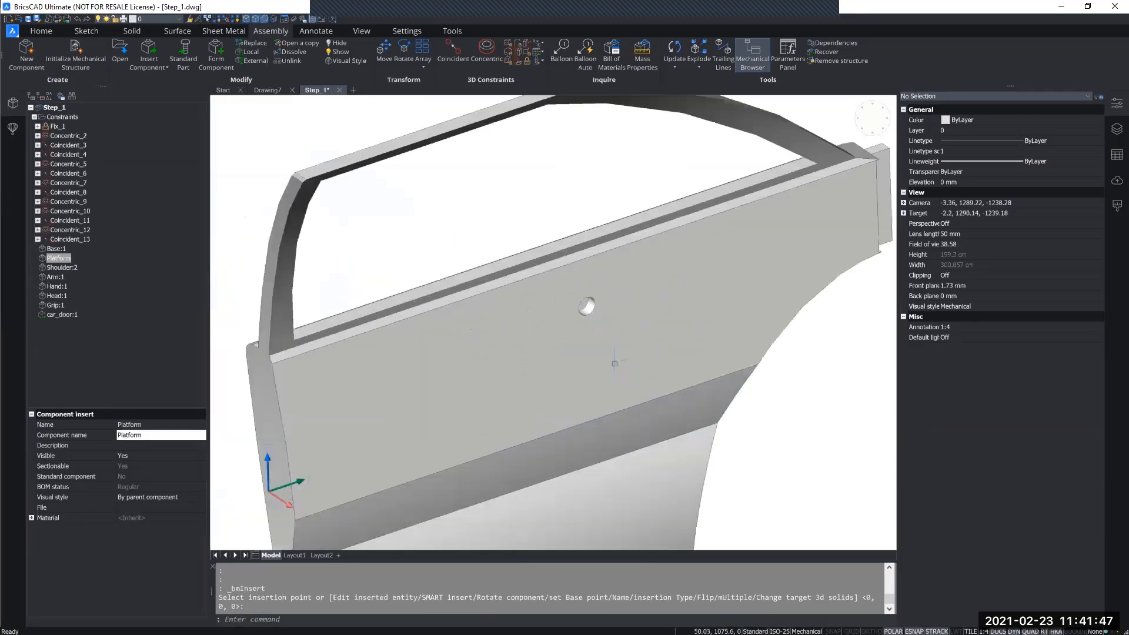
{"action": "scroll", "coordinate": [614, 363], "scroll_direction": "up", "scroll_amount": 6}
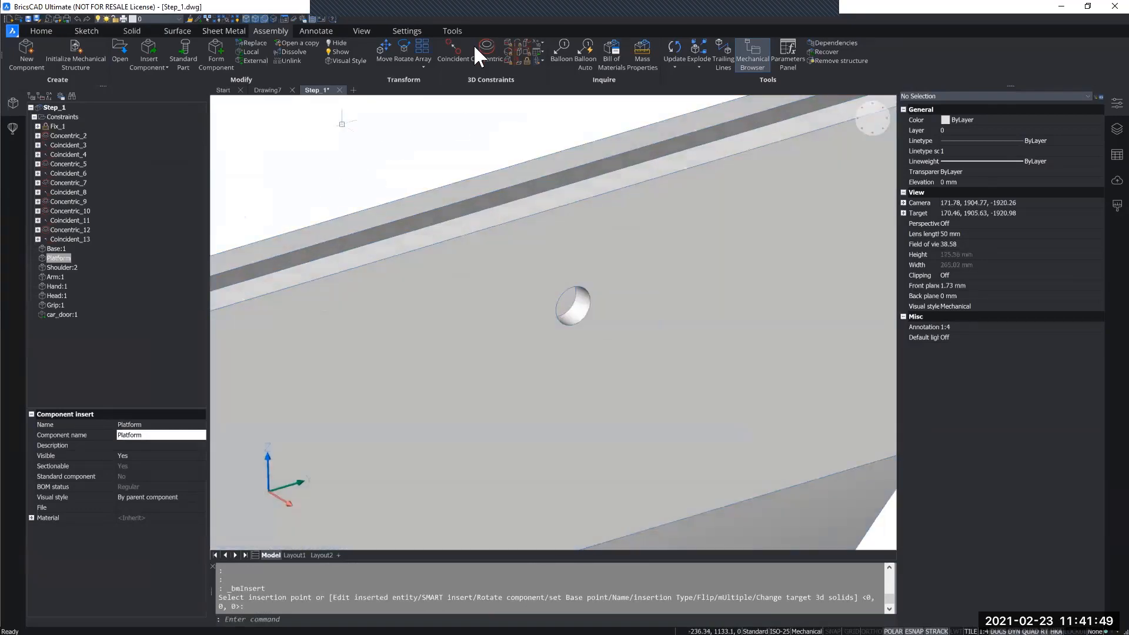
{"action": "left_click", "coordinate": [475, 51]}
{"action": "left_click", "coordinate": [571, 305]}
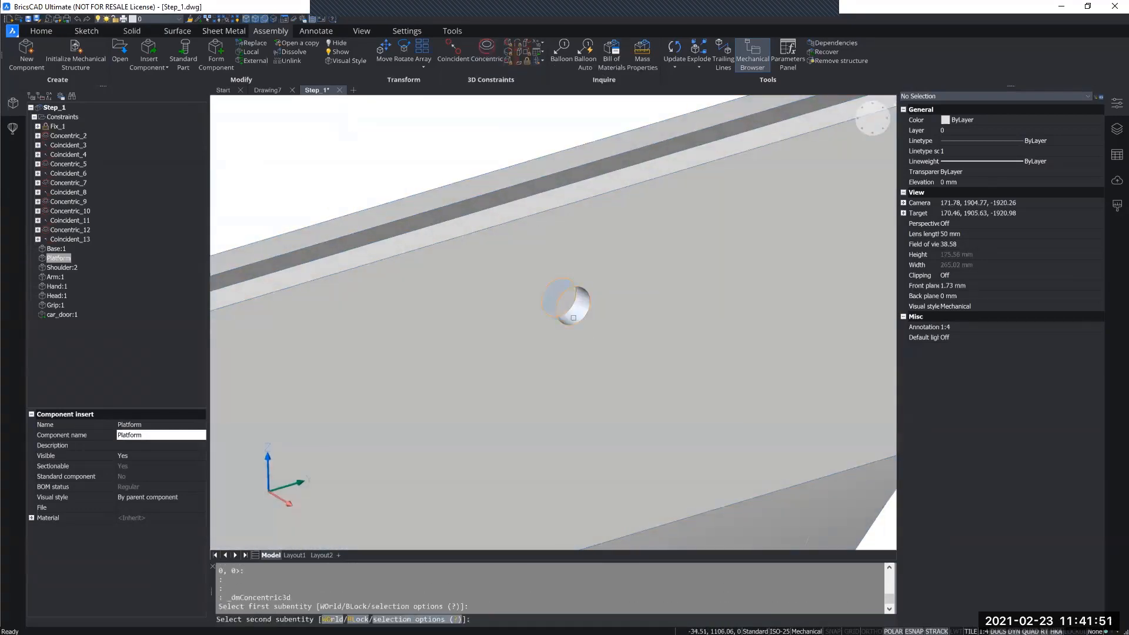
{"action": "scroll", "coordinate": [573, 309], "scroll_direction": "down", "scroll_amount": 10}
{"action": "middle_click_drag", "start_coordinate": [262, 151], "coordinate": [546, 263]}
{"action": "scroll", "coordinate": [515, 264], "scroll_direction": "up", "scroll_amount": 1}
{"action": "scroll", "coordinate": [473, 225], "scroll_direction": "up", "scroll_amount": 5}
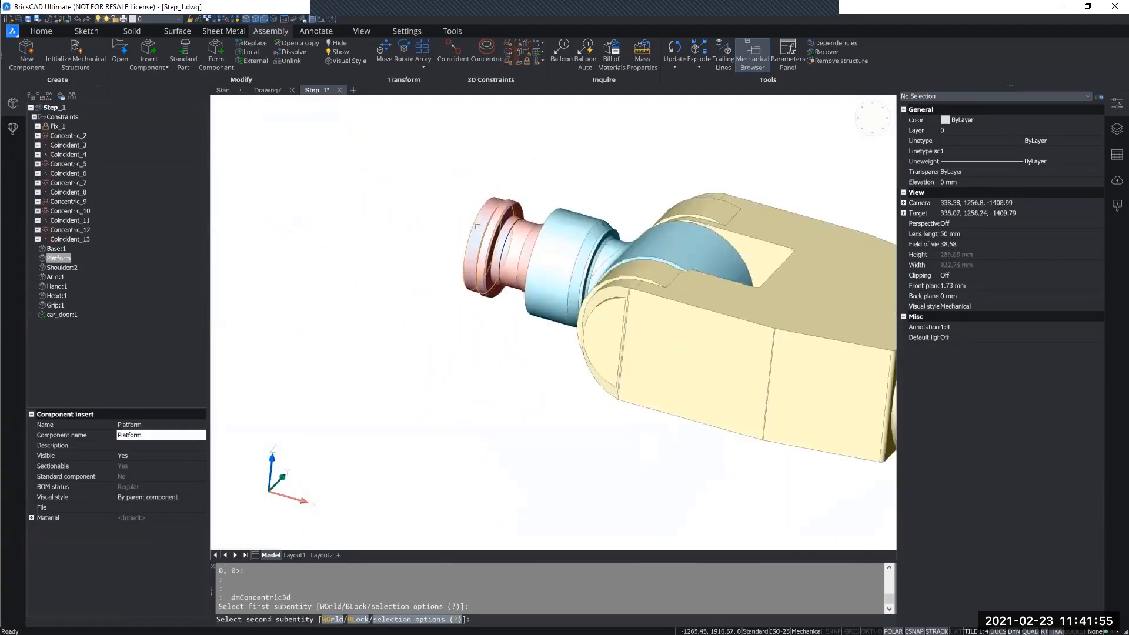
{"action": "left_click", "coordinate": [477, 226]}
Move the car door along the grip's axis until it stands clear in front of the grip.
{"action": "scroll", "coordinate": [524, 333], "scroll_direction": "down", "scroll_amount": 5}
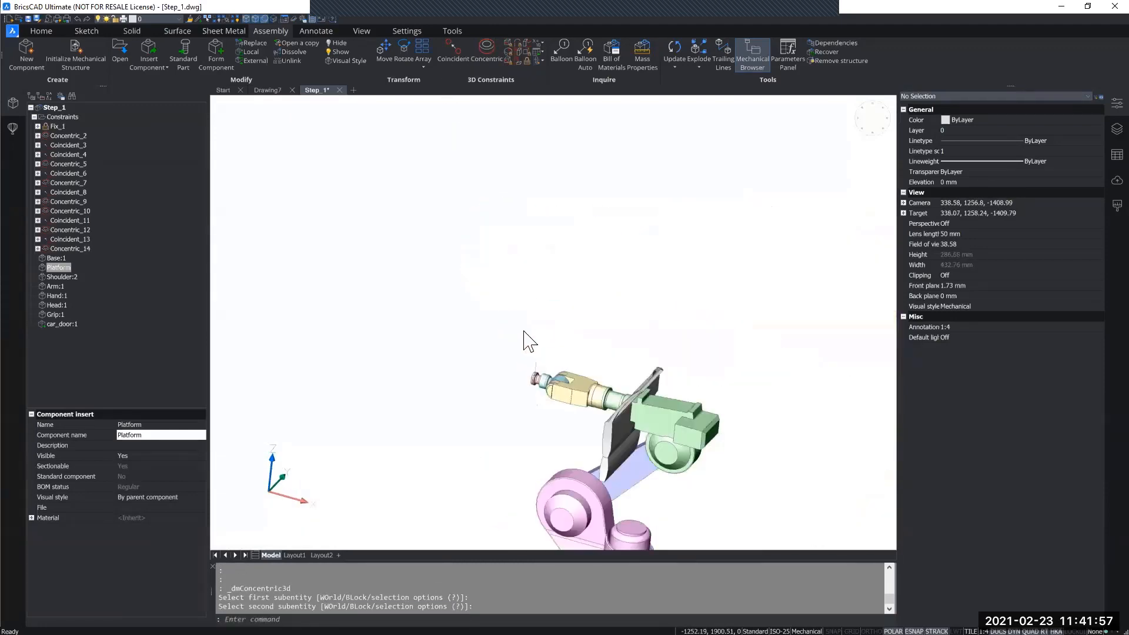
{"action": "left_click", "coordinate": [644, 383]}
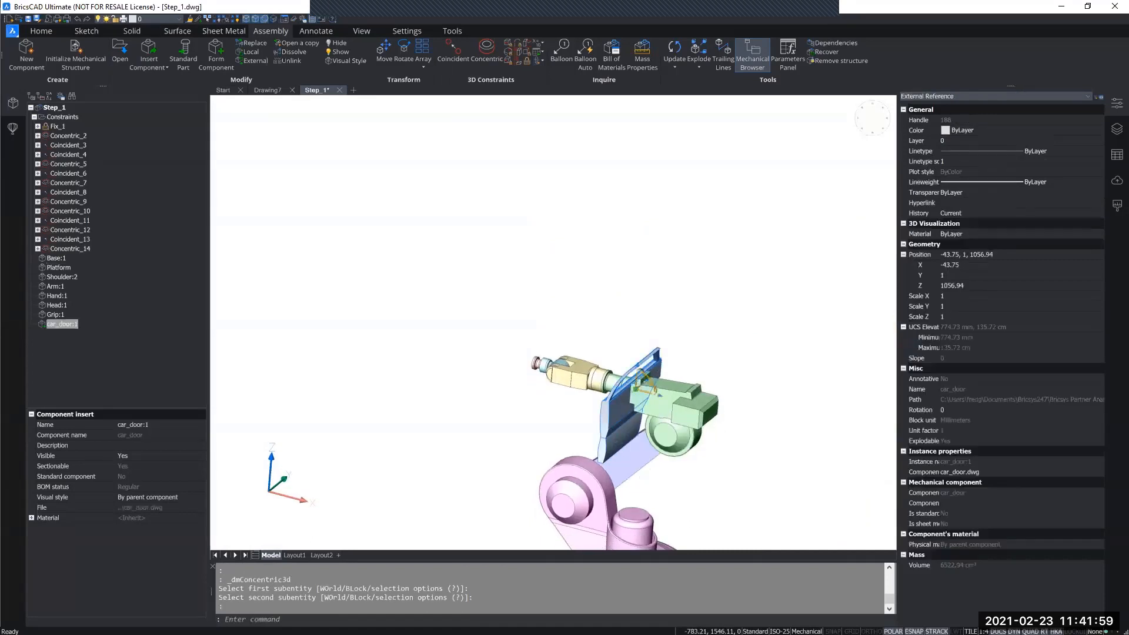
{"action": "left_click_drag", "start_coordinate": [648, 392], "coordinate": [482, 348]}
{"action": "key", "text": "Escape"}
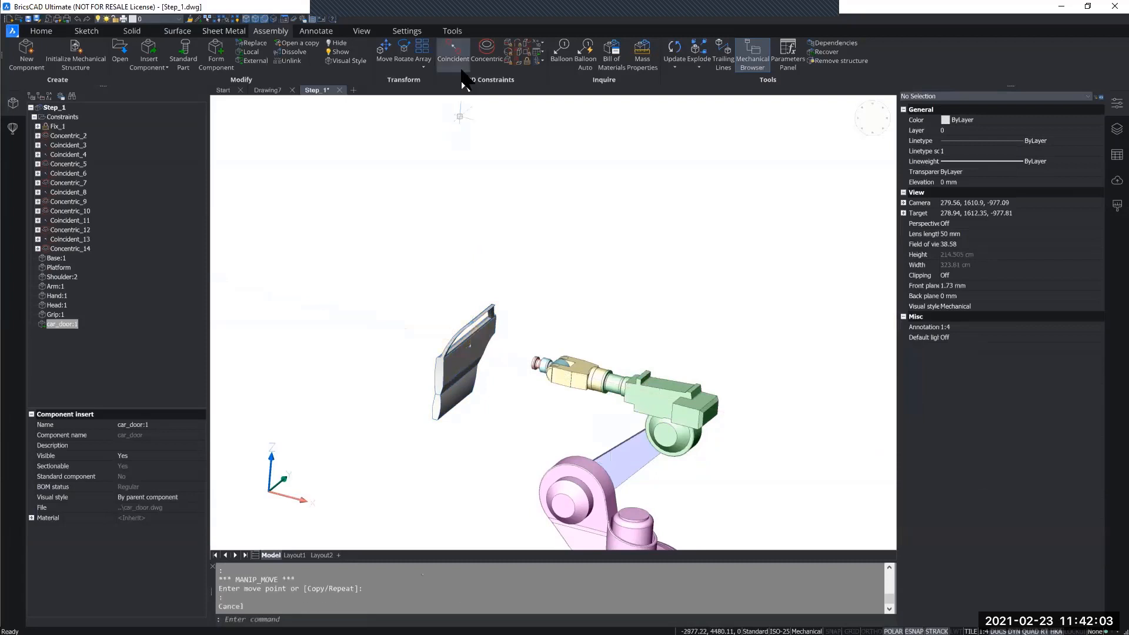
Add a coincident 3D constraint between the car door's flat face around the round hole and the grip's end face.
{"action": "left_click", "coordinate": [459, 69]}
{"action": "scroll", "coordinate": [473, 330], "scroll_direction": "up", "scroll_amount": 4}
{"action": "left_click", "coordinate": [499, 380]}
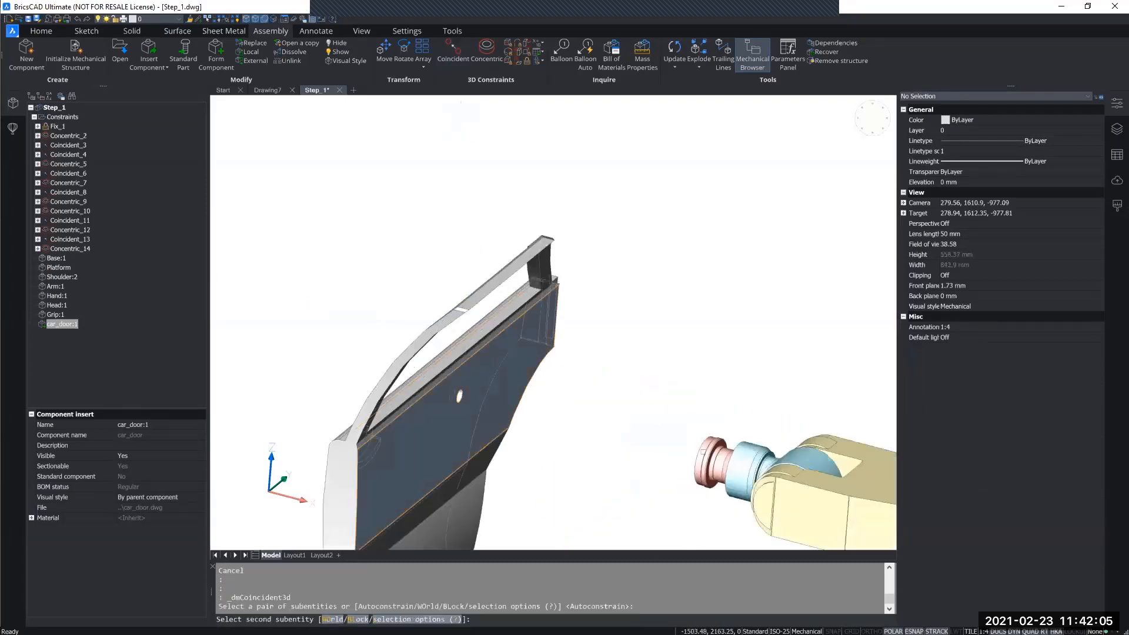
{"action": "middle_click_drag", "start_coordinate": [703, 452], "coordinate": [842, 411], "text": "shift"}
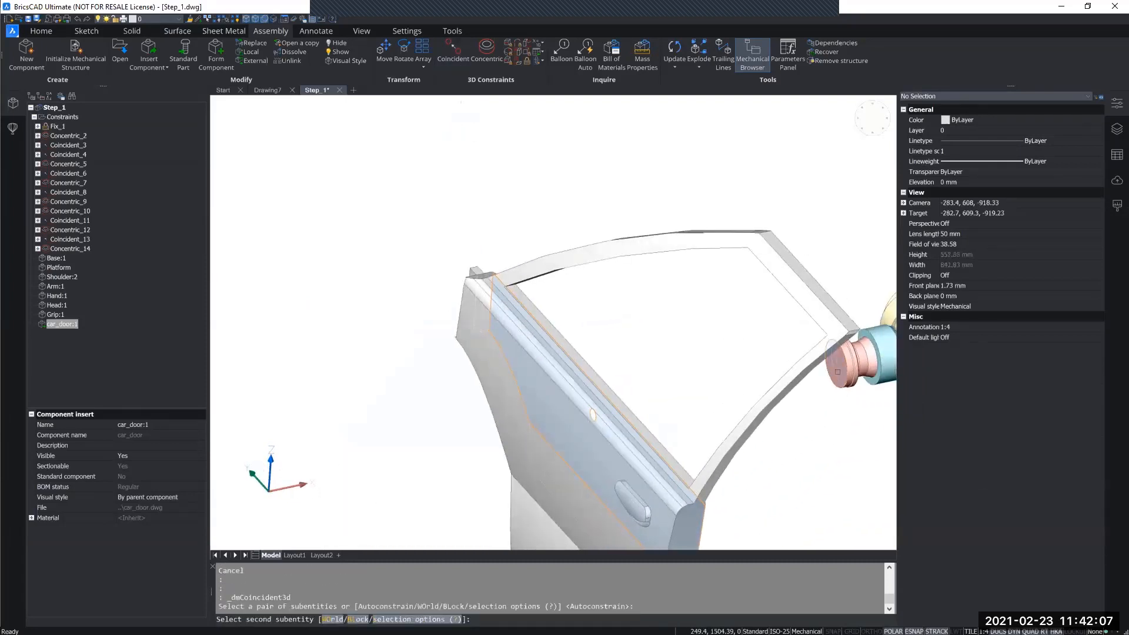
{"action": "left_click", "coordinate": [837, 371]}
{"action": "middle_click_drag", "start_coordinate": [778, 466], "coordinate": [504, 436]}
{"action": "scroll", "coordinate": [444, 406], "scroll_direction": "down", "scroll_amount": 4}
{"action": "scroll", "coordinate": [445, 412], "scroll_direction": "down", "scroll_amount": 5}
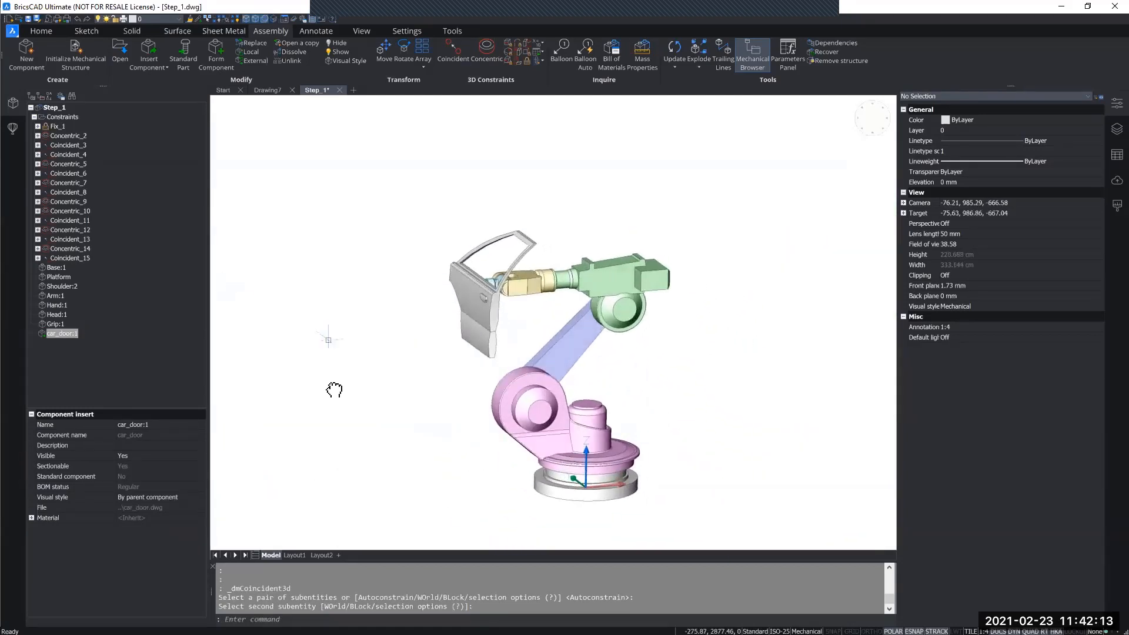
Switch the local Hand component to an external one, saving it as Hand.dwg on the Desktop.
{"action": "middle_click_drag", "start_coordinate": [328, 339], "coordinate": [335, 391]}
{"action": "scroll", "coordinate": [544, 337], "scroll_direction": "up", "scroll_amount": 3}
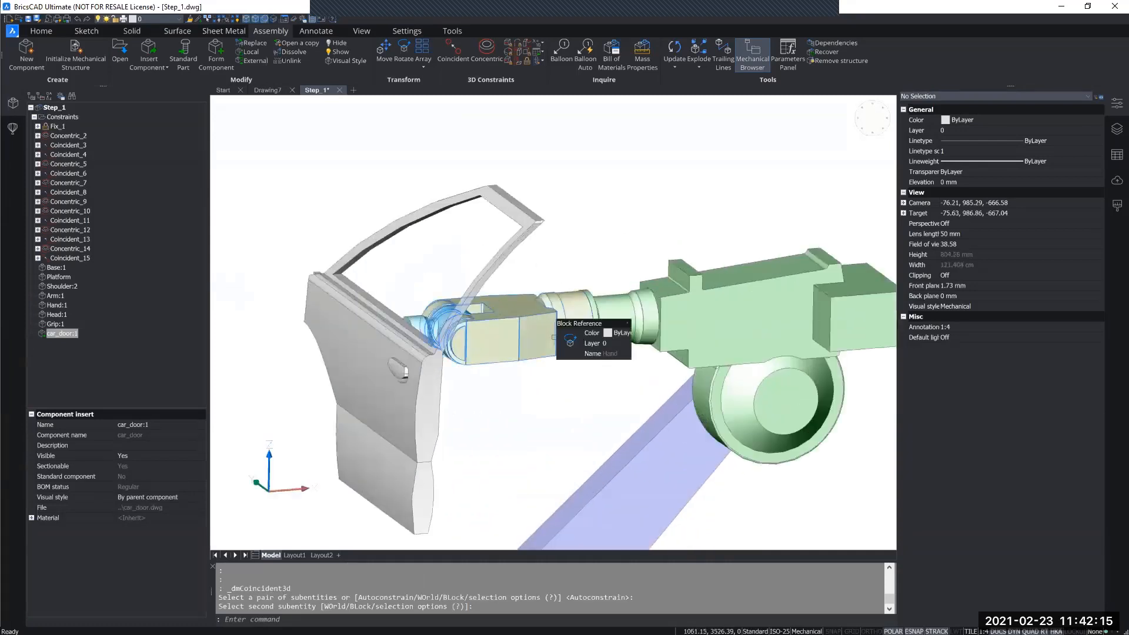
{"action": "left_click", "coordinate": [57, 305]}
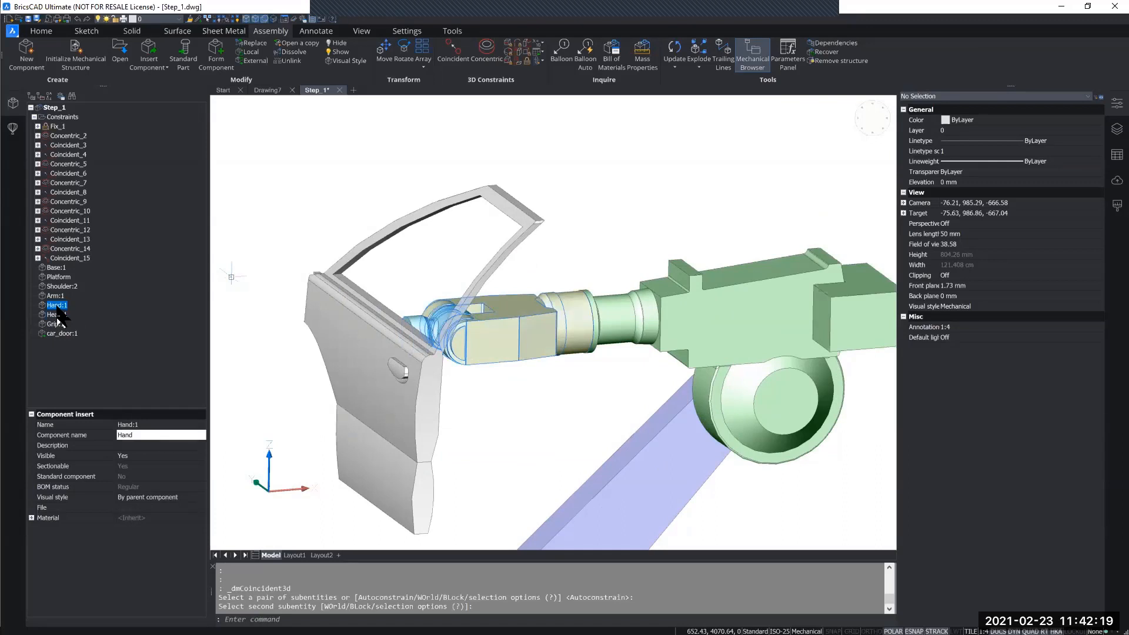
{"action": "right_click", "coordinate": [61, 316]}
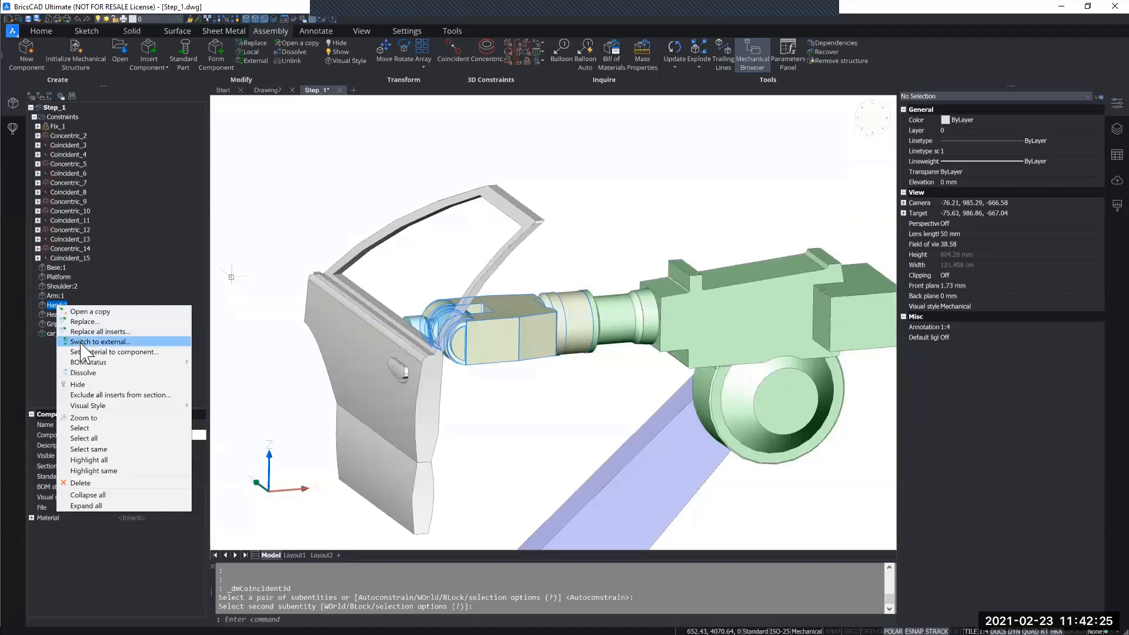
{"action": "left_click", "coordinate": [56, 306]}
{"action": "right_click", "coordinate": [58, 306]}
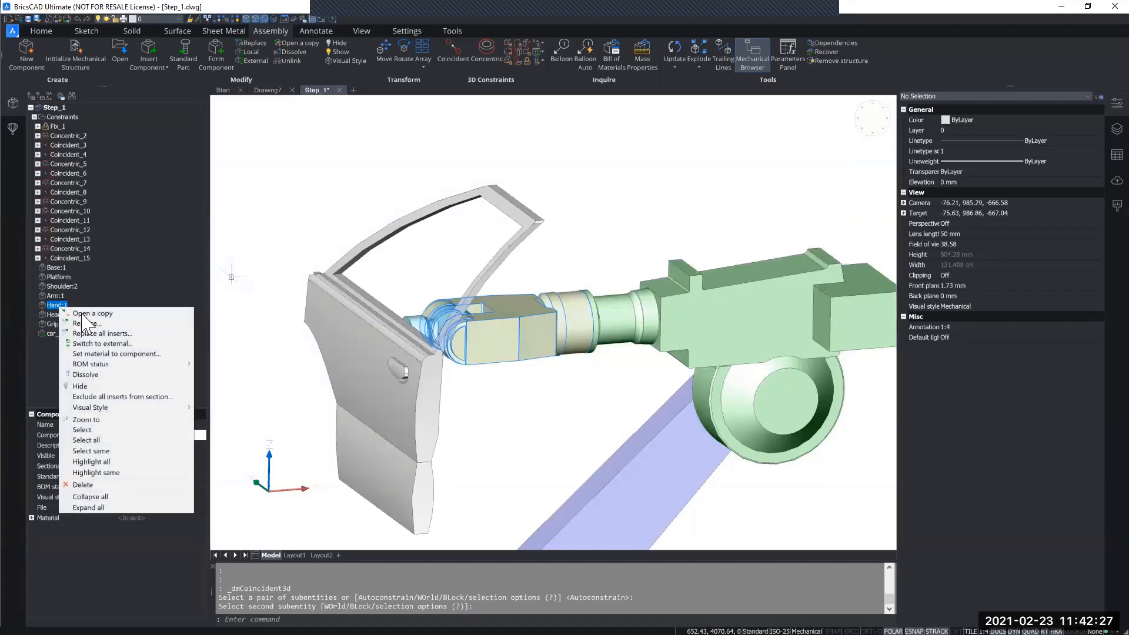
{"action": "left_click", "coordinate": [104, 343]}
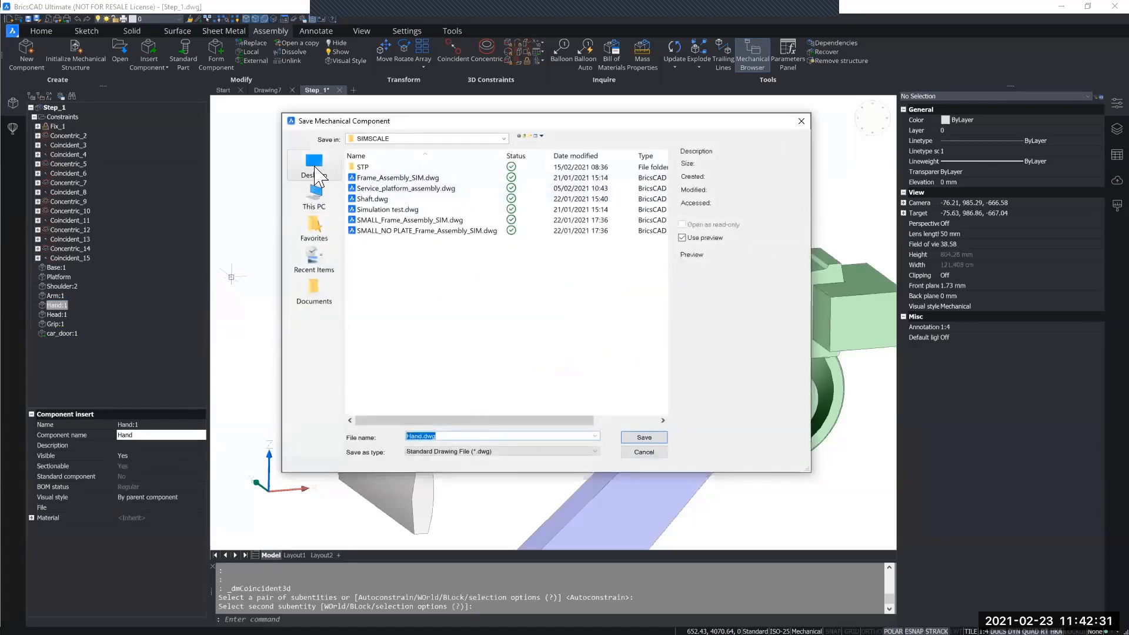
{"action": "left_click", "coordinate": [315, 171]}
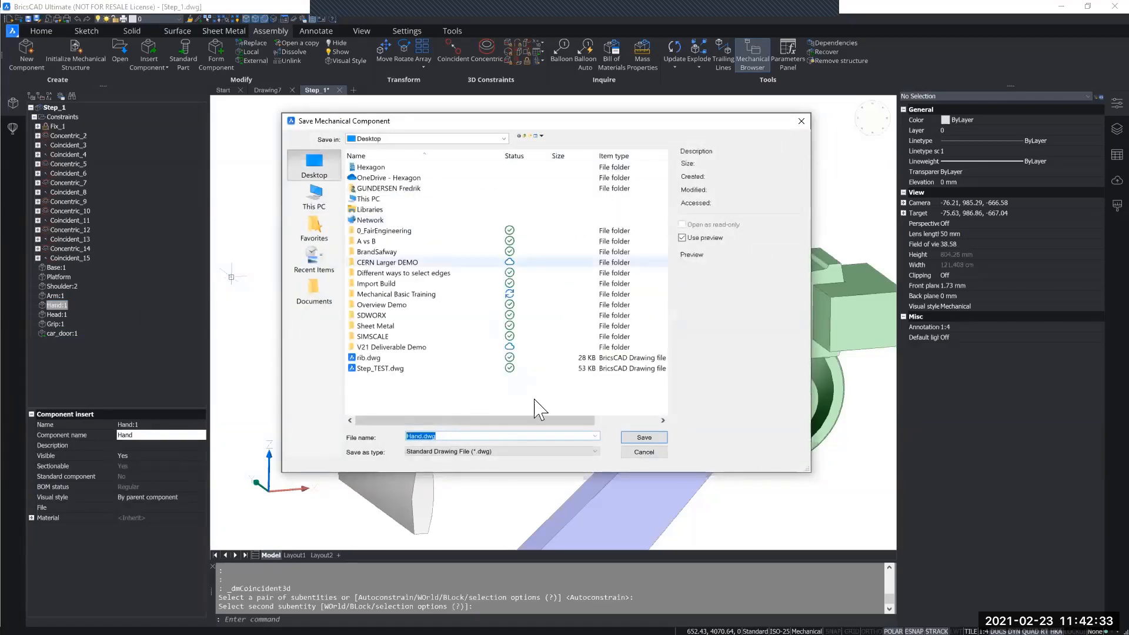
{"action": "left_click", "coordinate": [635, 438]}
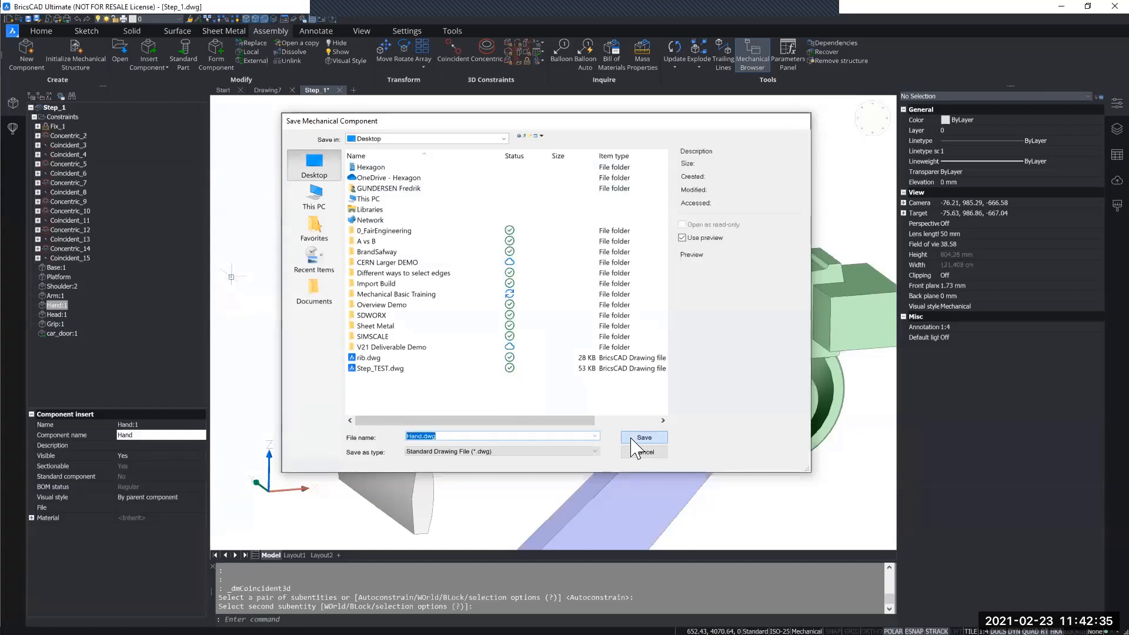
Open the external Hand component and extrude its round end face outward by about 291 mm.
{"action": "right_click", "coordinate": [63, 312]}
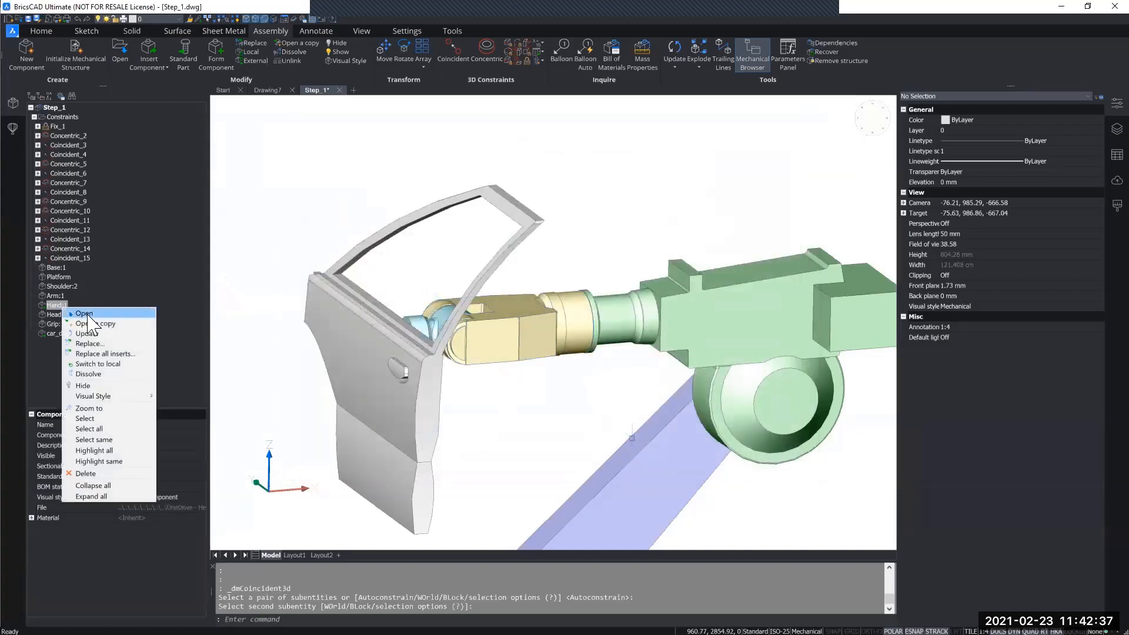
{"action": "left_click", "coordinate": [87, 314]}
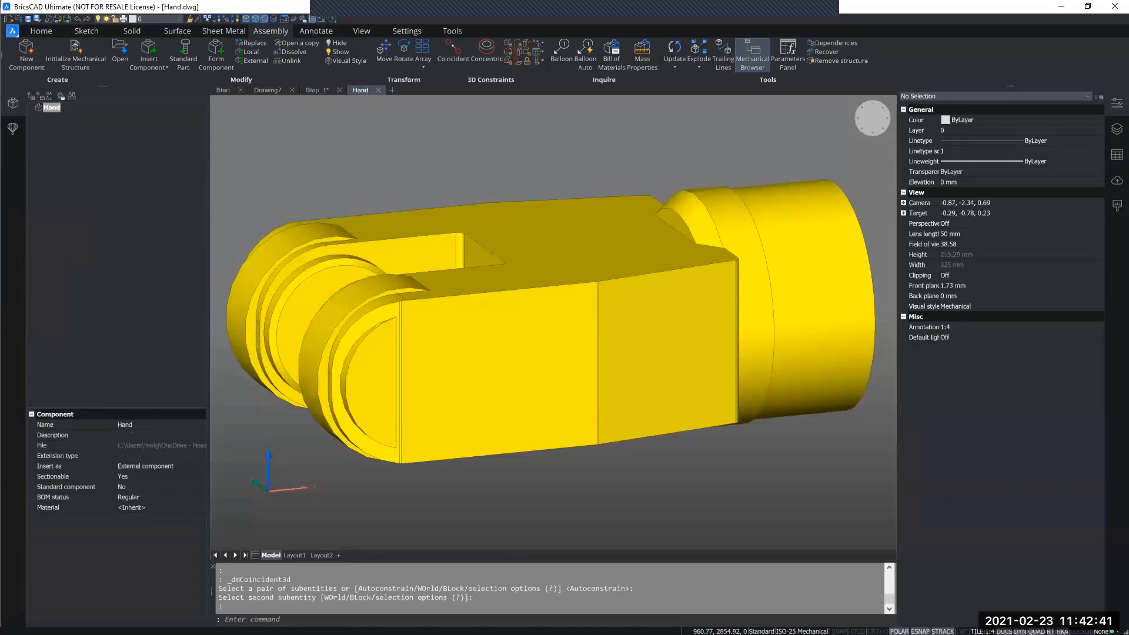
{"action": "scroll", "coordinate": [506, 288], "scroll_direction": "down", "scroll_amount": 4}
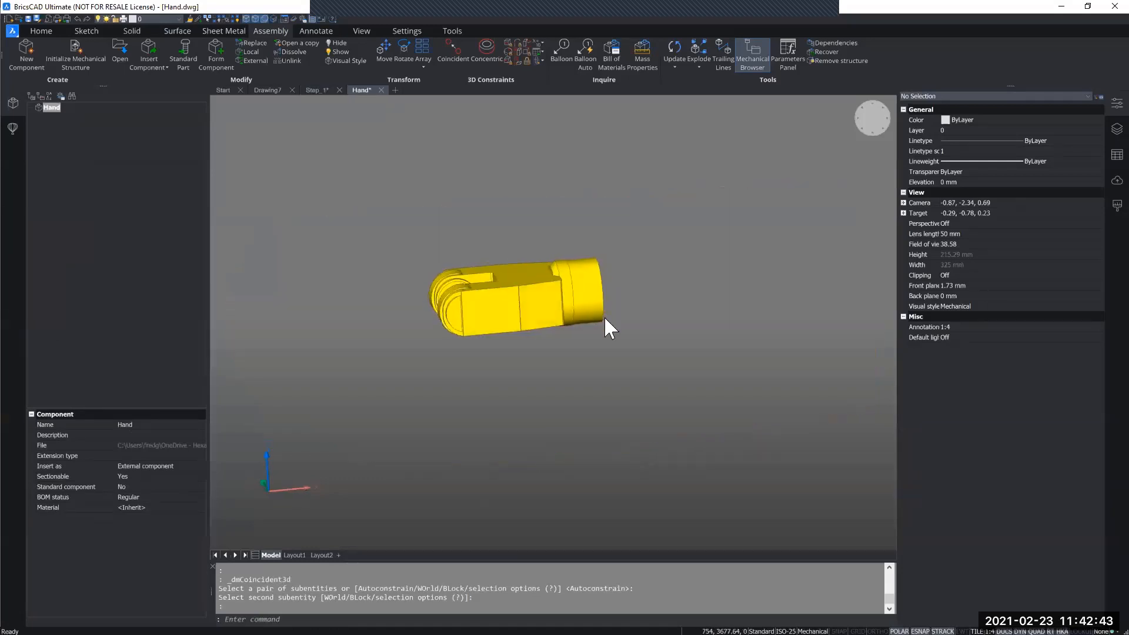
{"action": "middle_click_drag", "start_coordinate": [604, 316], "coordinate": [591, 322], "text": "shift"}
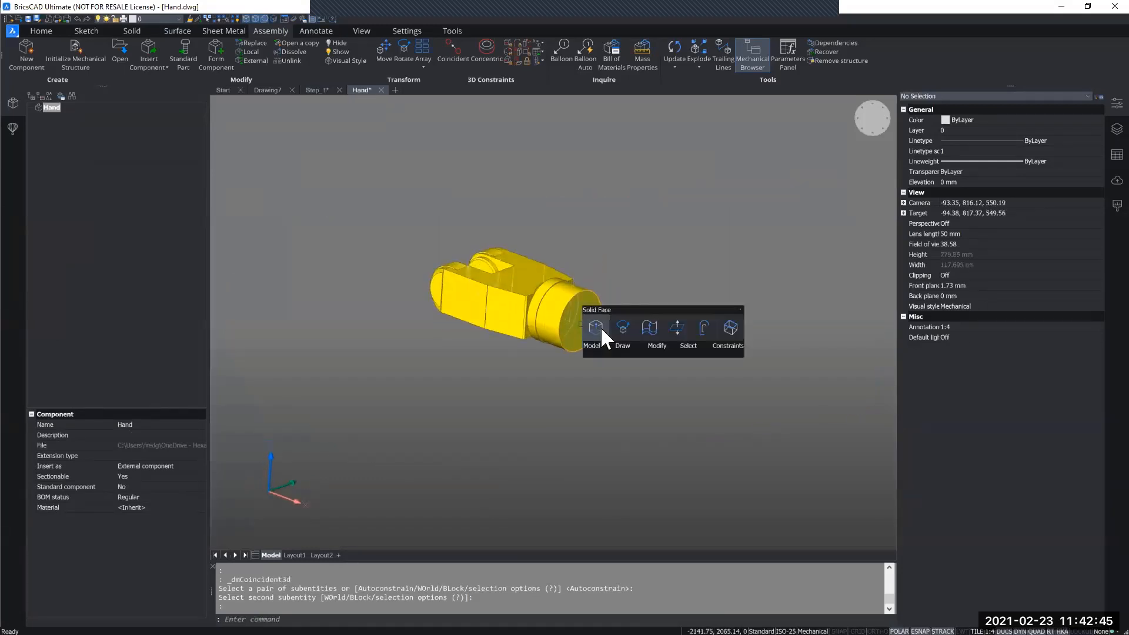
{"action": "left_click", "coordinate": [603, 330]}
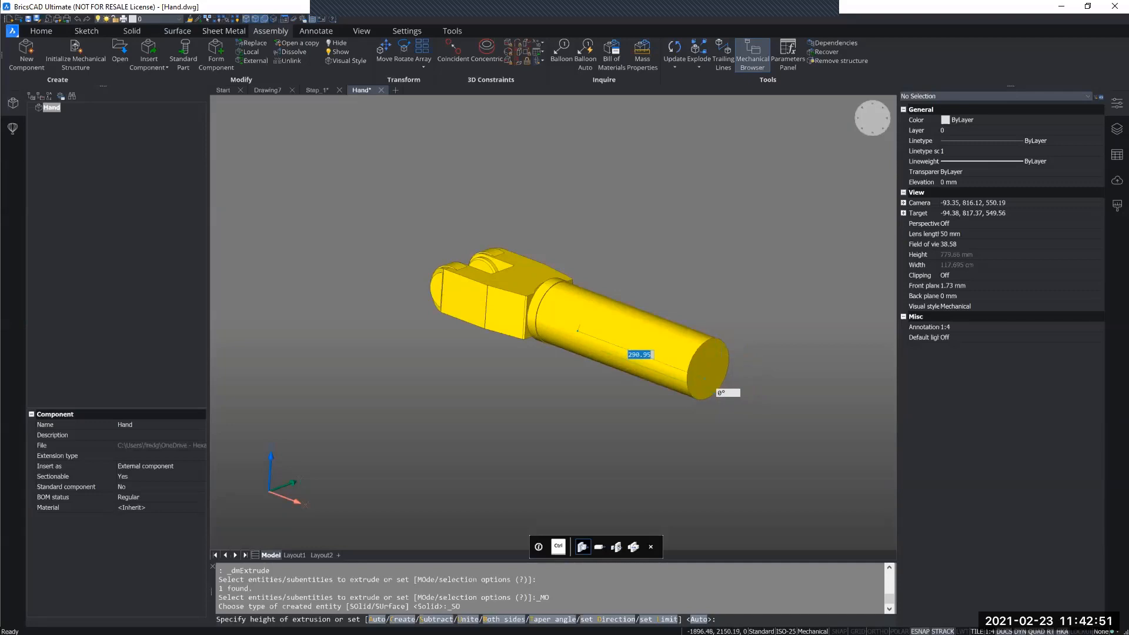
{"action": "key", "text": "Return"}
Save Hand.dwg, return to the Step_1 drawing and update the whole assembly with the lengthened hand.
{"action": "middle_click_drag", "start_coordinate": [661, 449], "coordinate": [588, 462]}
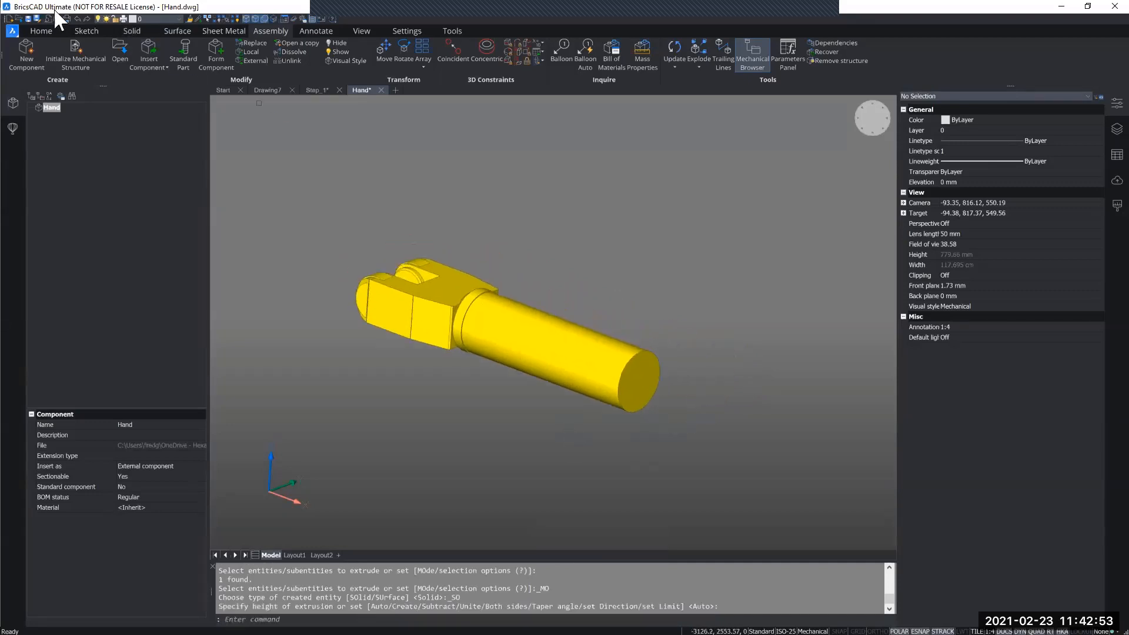
{"action": "left_click", "coordinate": [29, 17]}
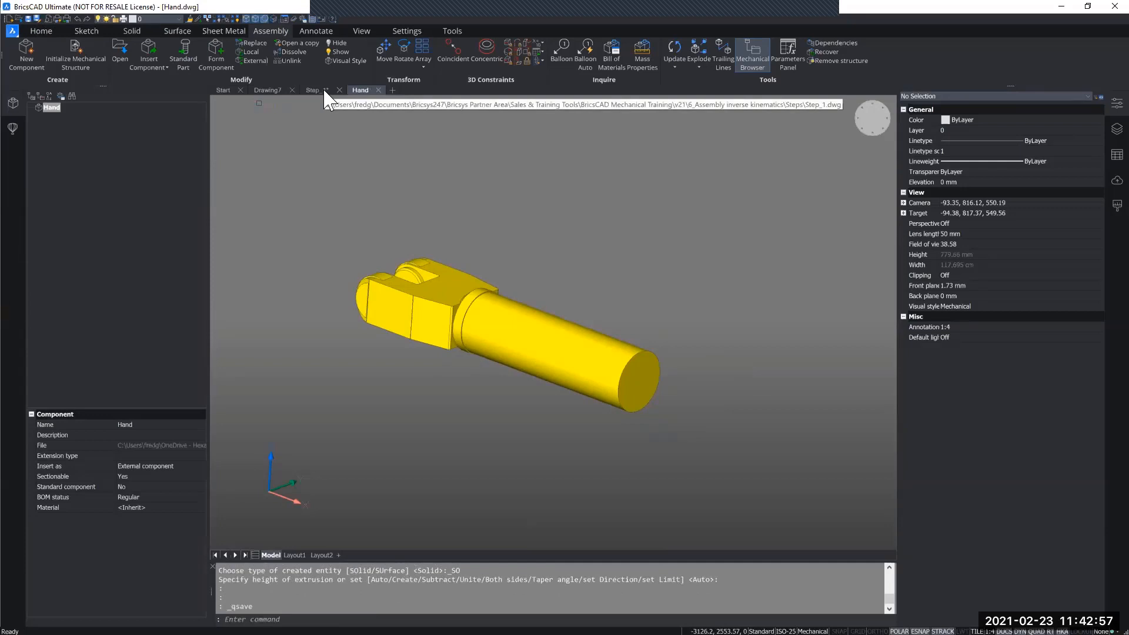
{"action": "left_click", "coordinate": [324, 91]}
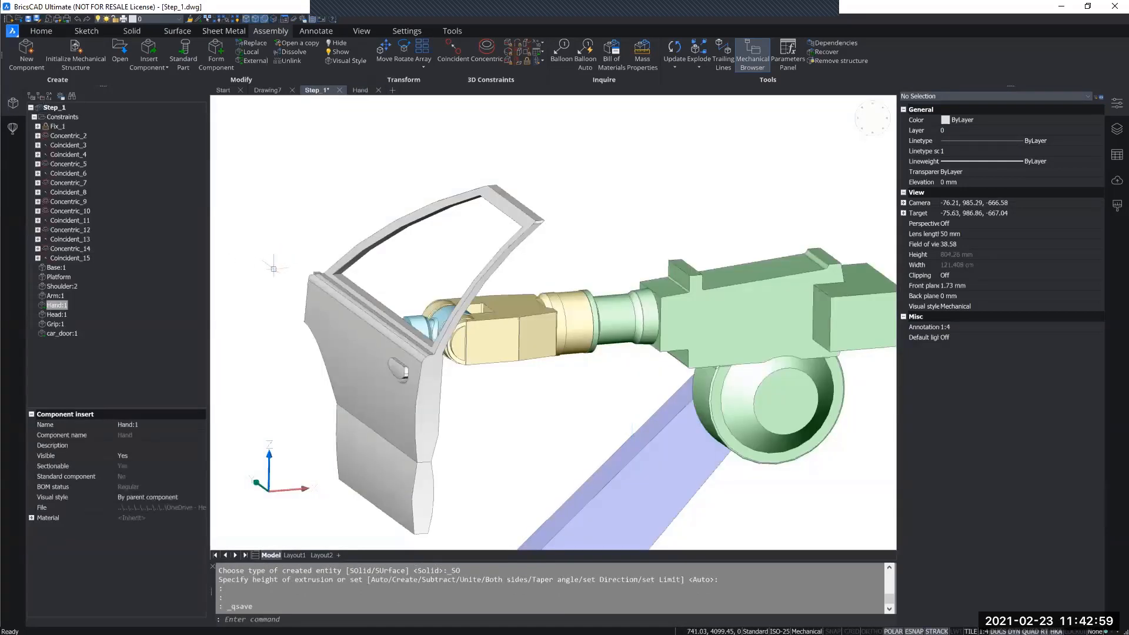
{"action": "right_click", "coordinate": [54, 104]}
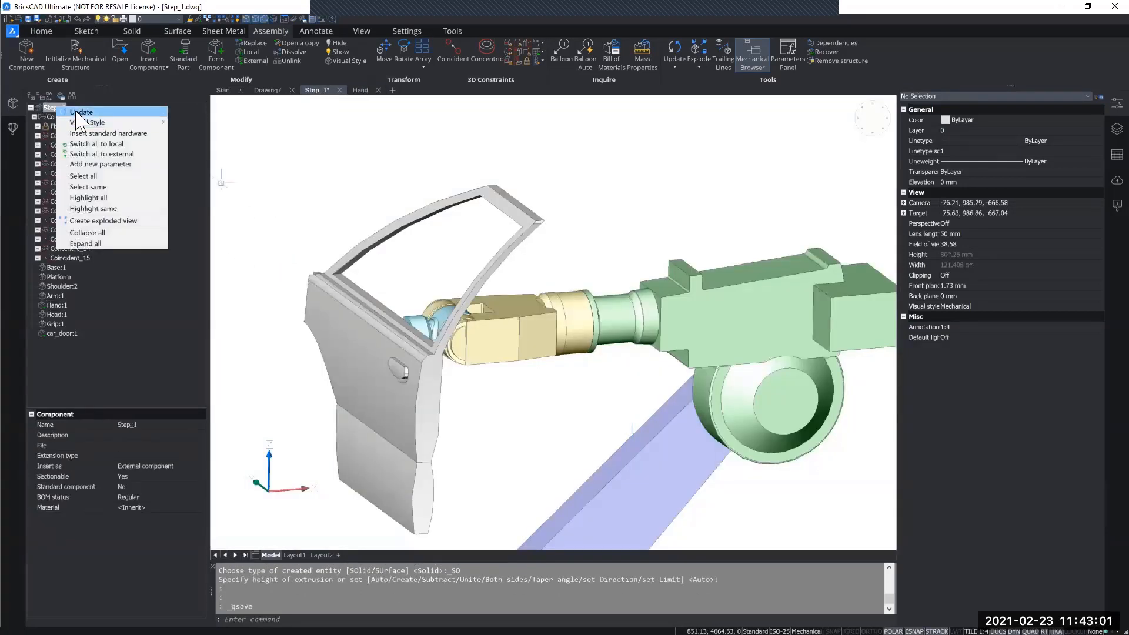
{"action": "left_click", "coordinate": [75, 108]}
{"action": "scroll", "coordinate": [510, 334], "scroll_direction": "down", "scroll_amount": 5}
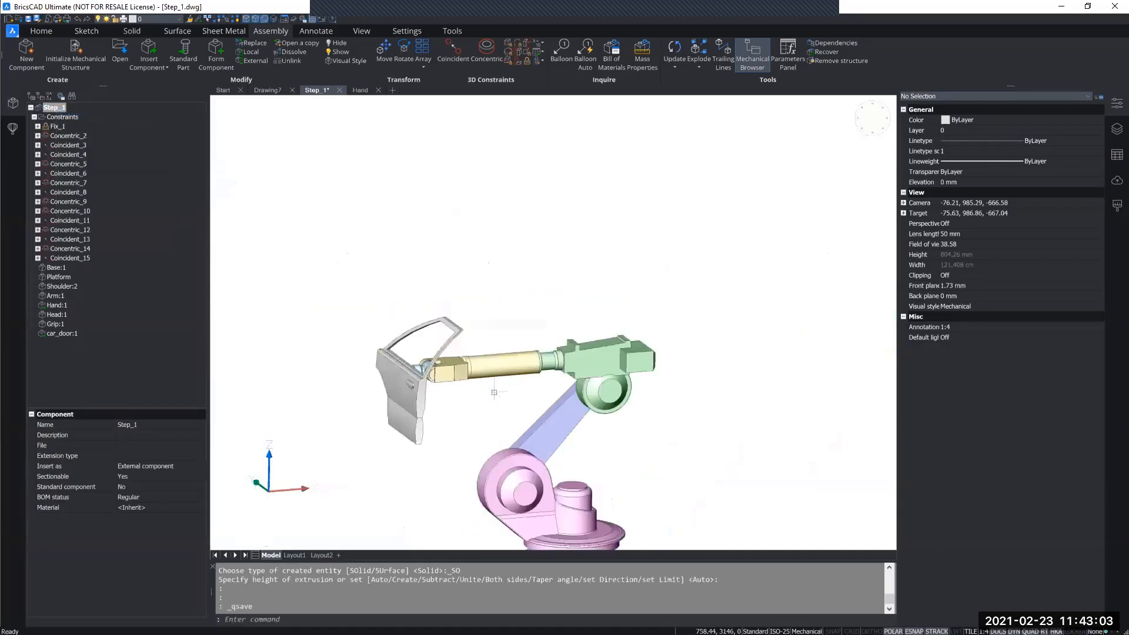
{"action": "middle_click_drag", "start_coordinate": [490, 295], "coordinate": [487, 325], "text": "shift"}
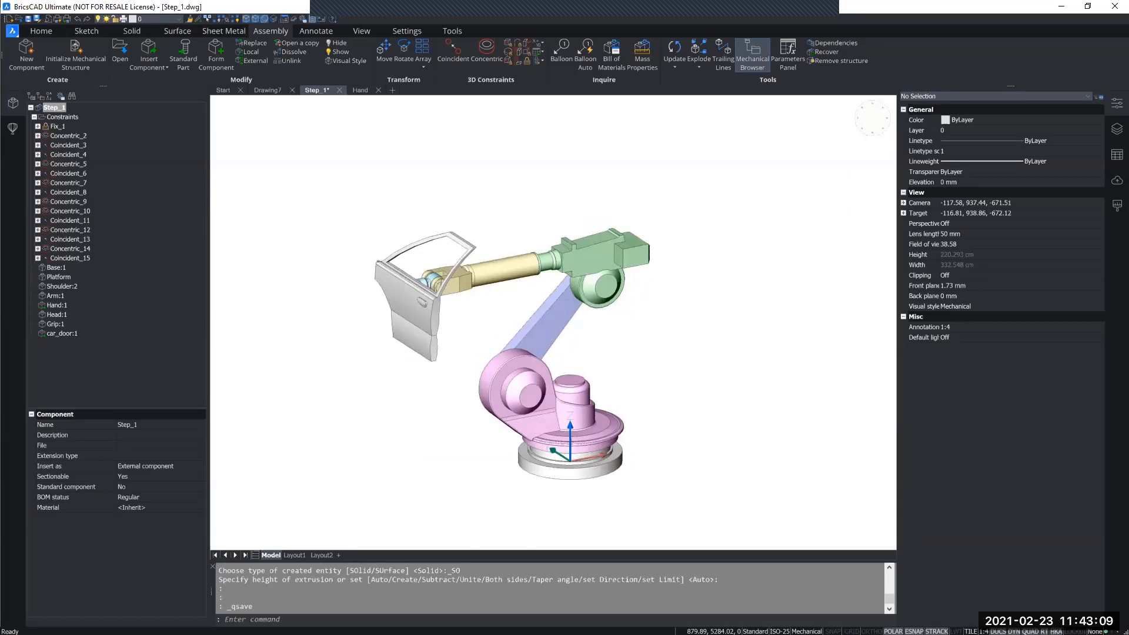
{"action": "middle_click_drag", "start_coordinate": [633, 393], "coordinate": [646, 387], "text": "shift"}
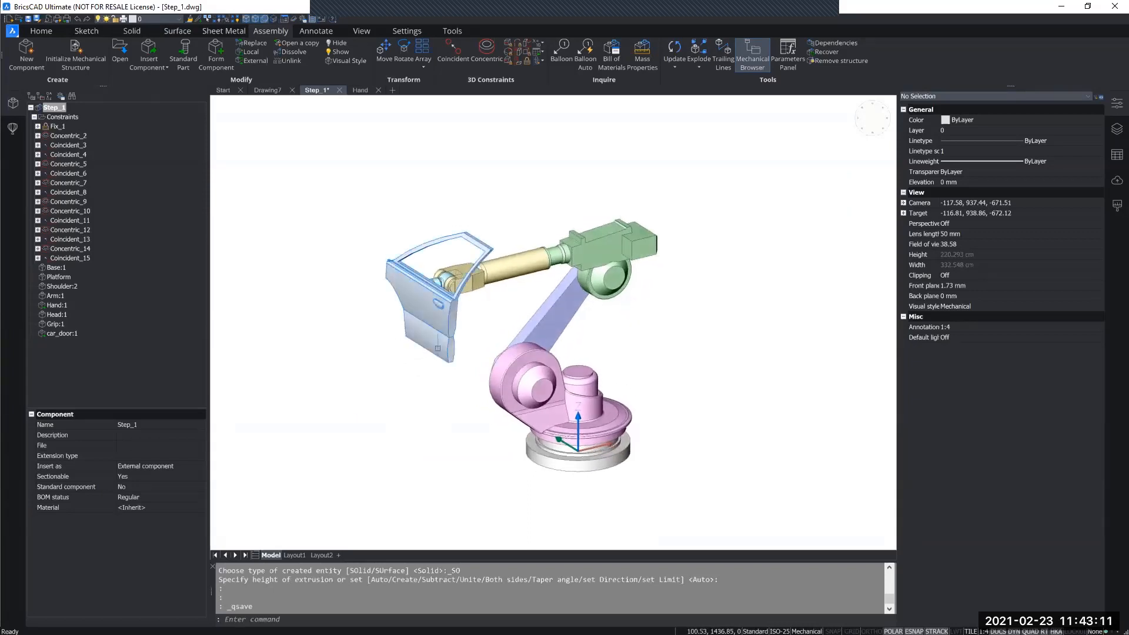
{"action": "left_click", "coordinate": [438, 347]}
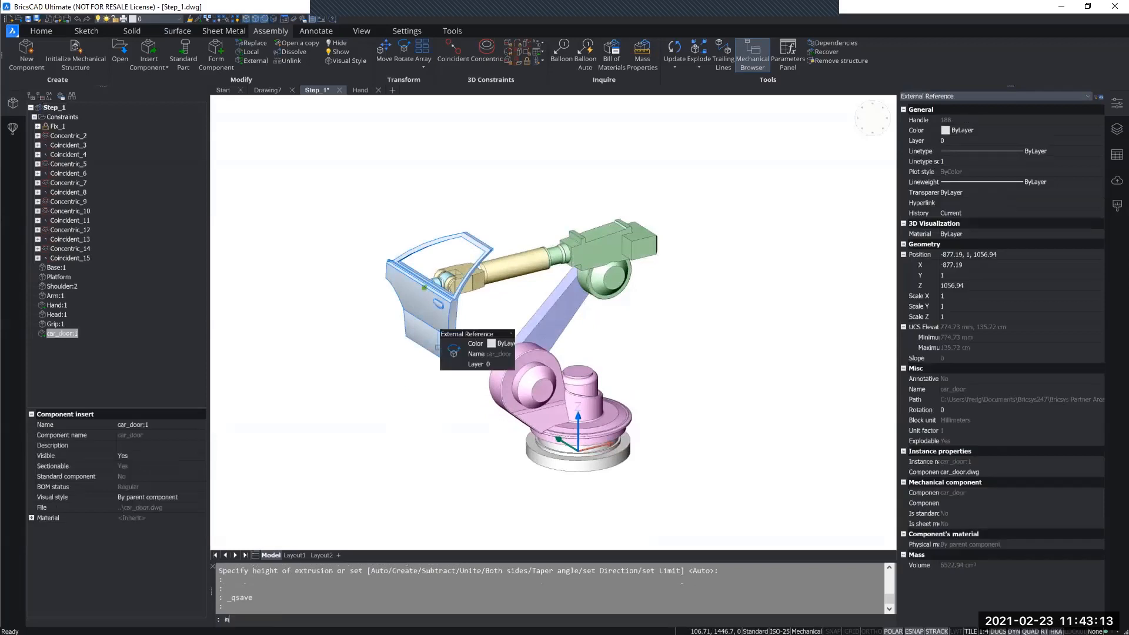
{"action": "key", "text": "Return"}
{"action": "left_click", "coordinate": [434, 350]}
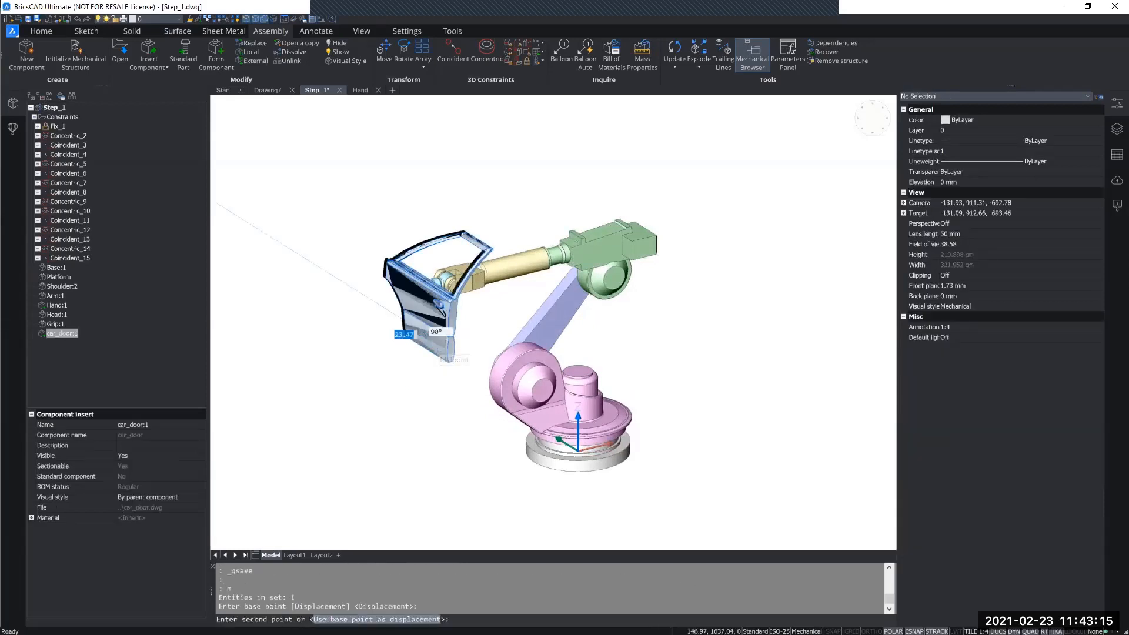
{"action": "key", "text": "Escape"}
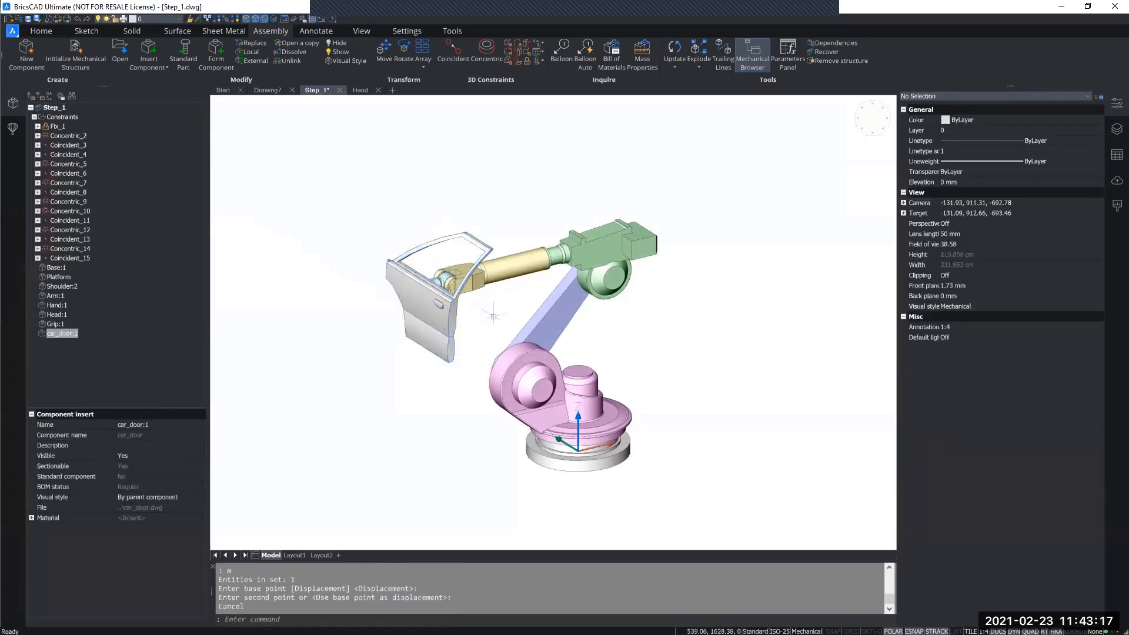
{"action": "middle_click_drag", "start_coordinate": [493, 317], "coordinate": [499, 340], "text": "shift"}
{"action": "middle_click_drag", "start_coordinate": [628, 332], "coordinate": [637, 347], "text": "shift"}
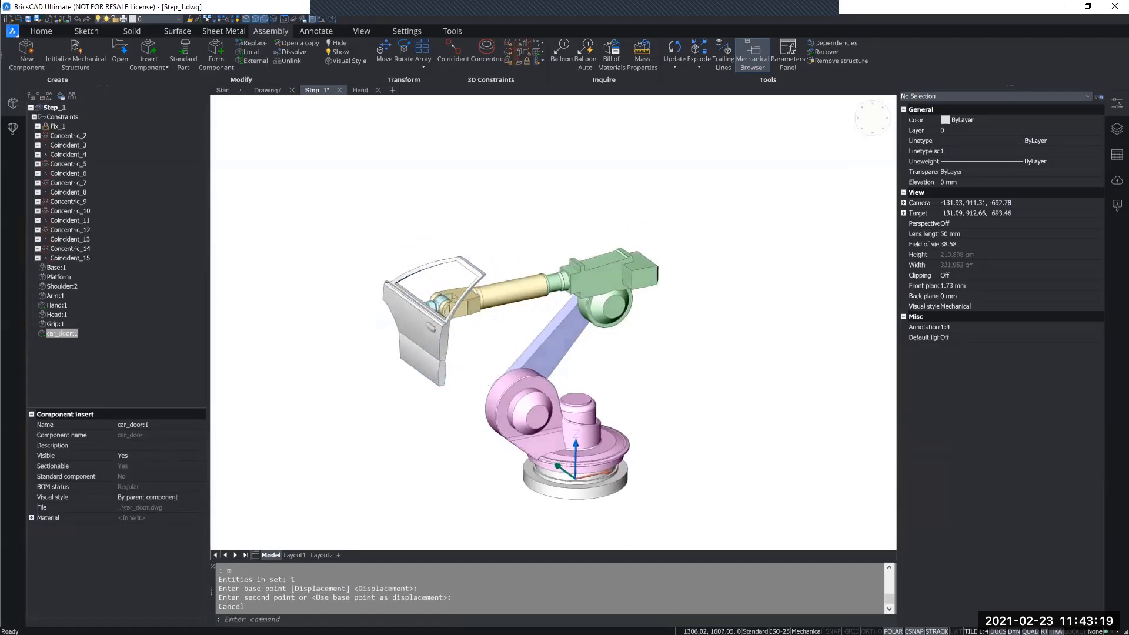
{"action": "left_click", "coordinate": [600, 300]}
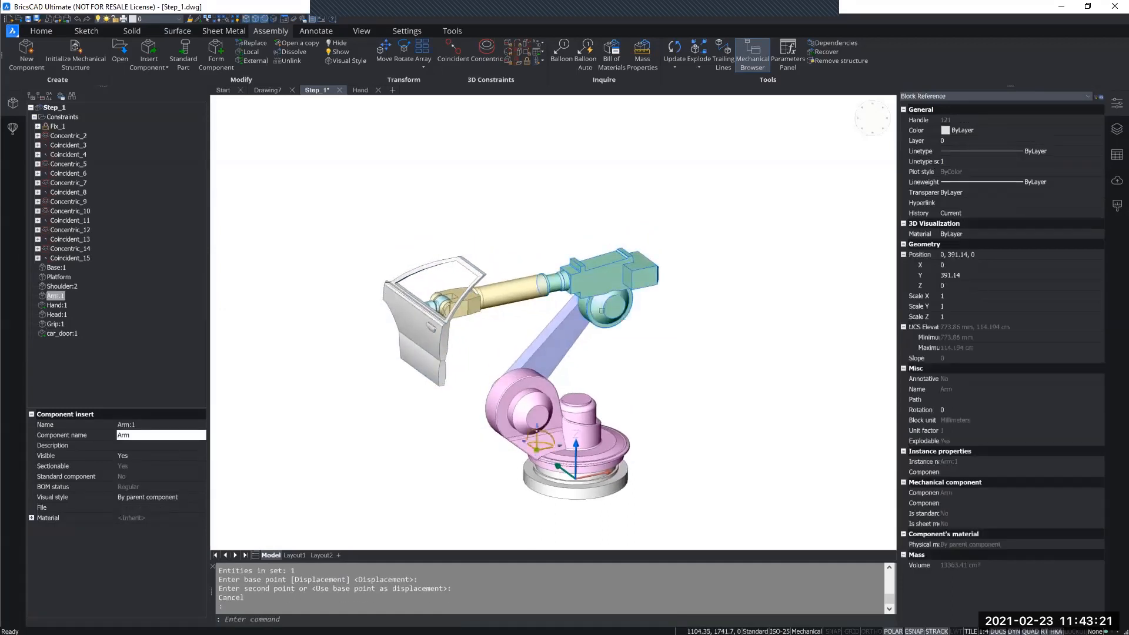
{"action": "key", "text": "Escape"}
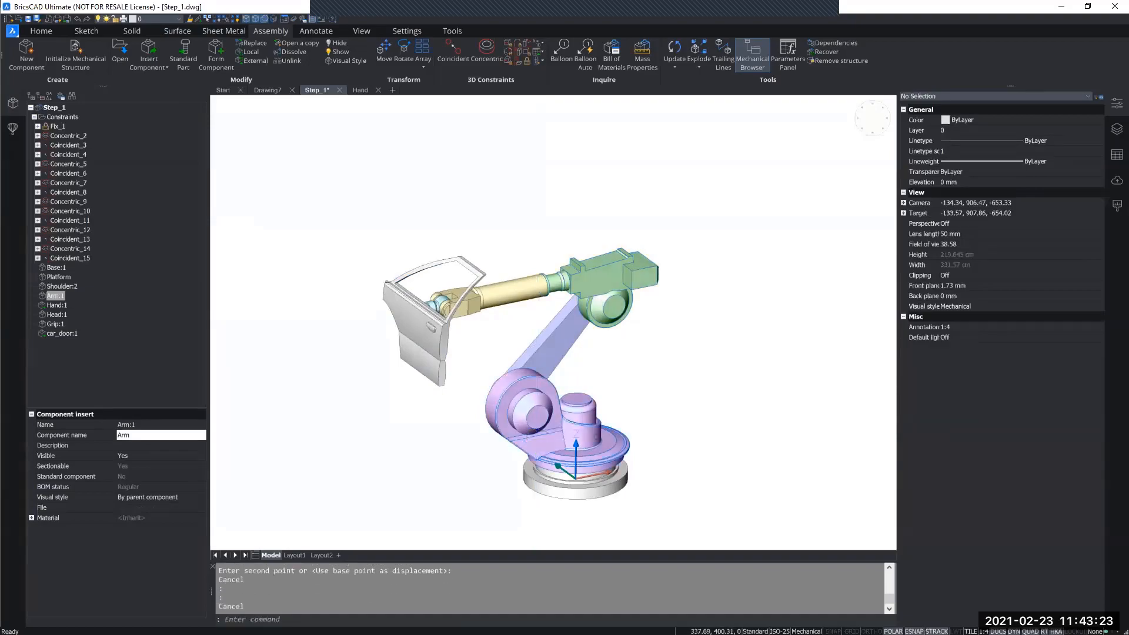